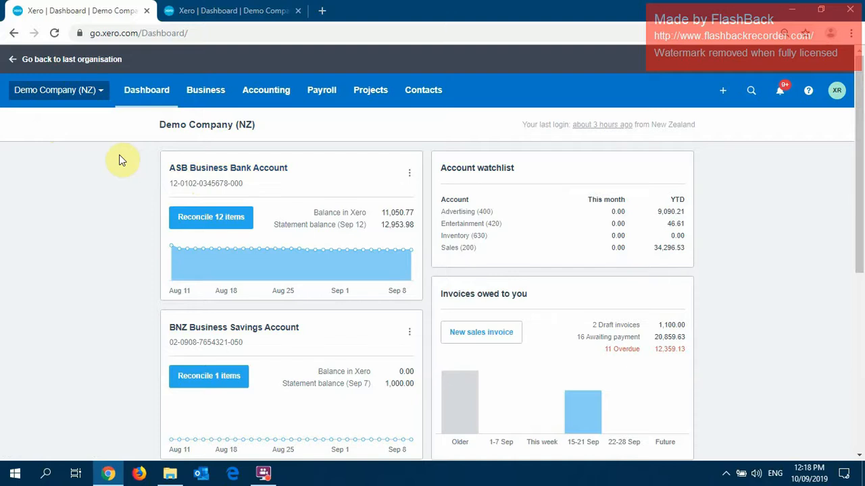
Open the ASB Business Bank Account and look over its statement lines awaiting reconciliation.
scroll(120, 158, "down", 1)
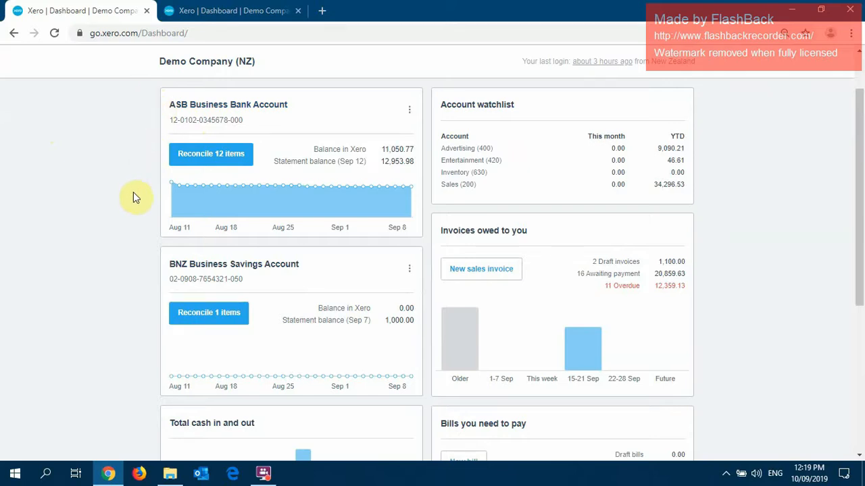
left_click(221, 107)
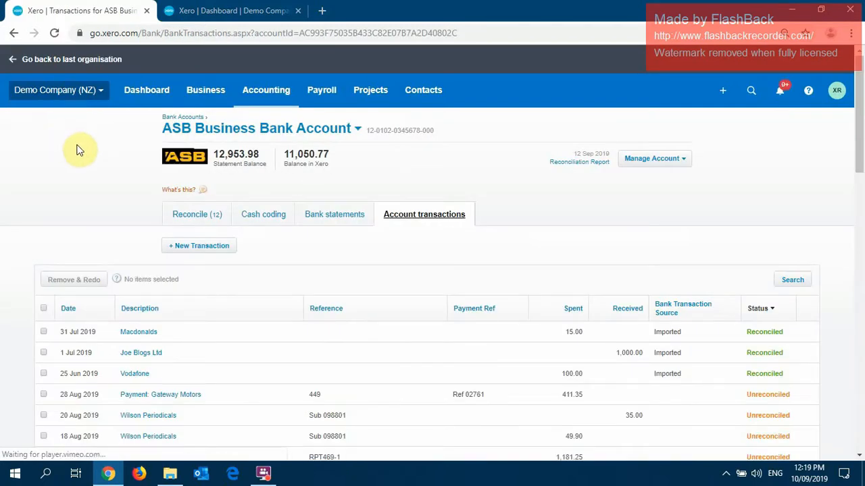
left_click(196, 214)
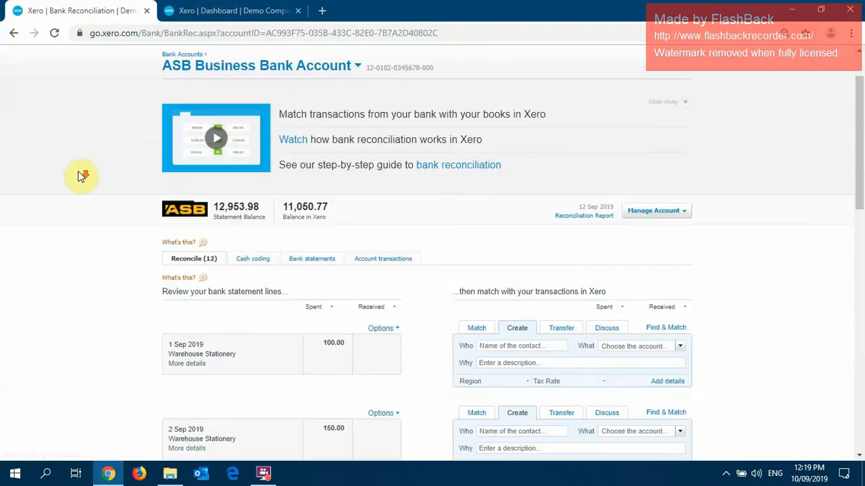
scroll(83, 157, "down", 1)
scroll(83, 157, "up", 1)
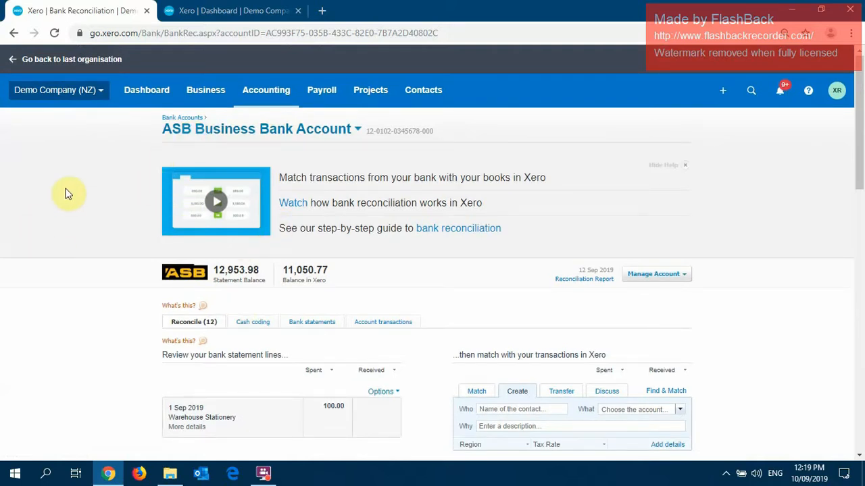
scroll(68, 173, "down", 4)
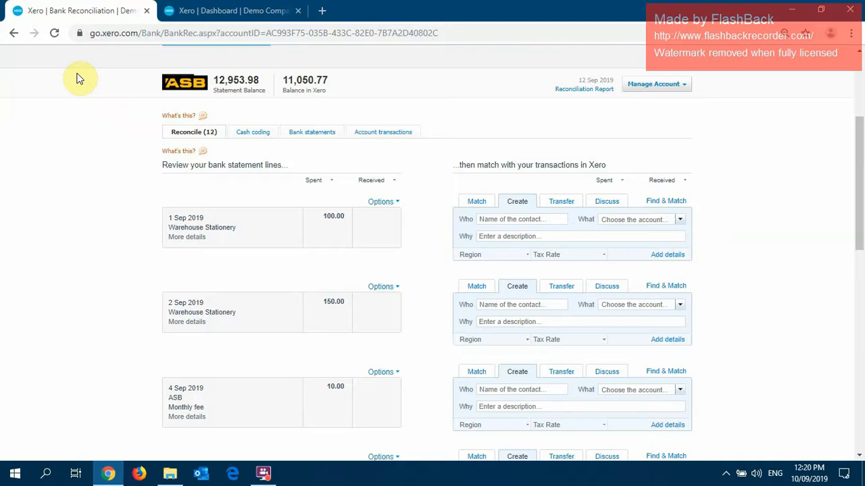
scroll(77, 76, "up", 3)
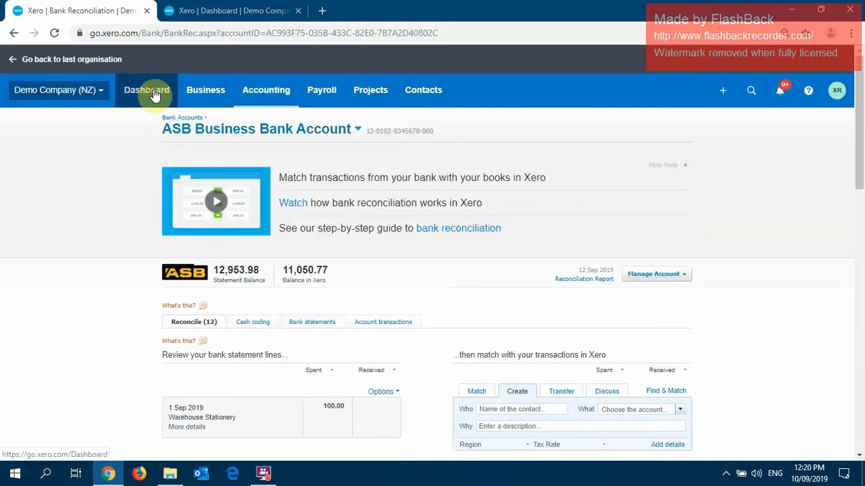
Return to the dashboard and open the ASB Business Bank Account's items to reconcile from there.
left_click(147, 90)
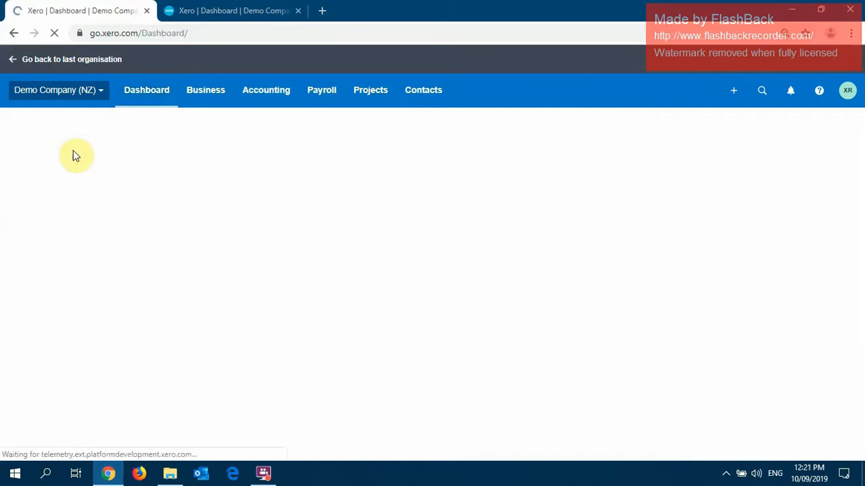
scroll(220, 160, "down", 1)
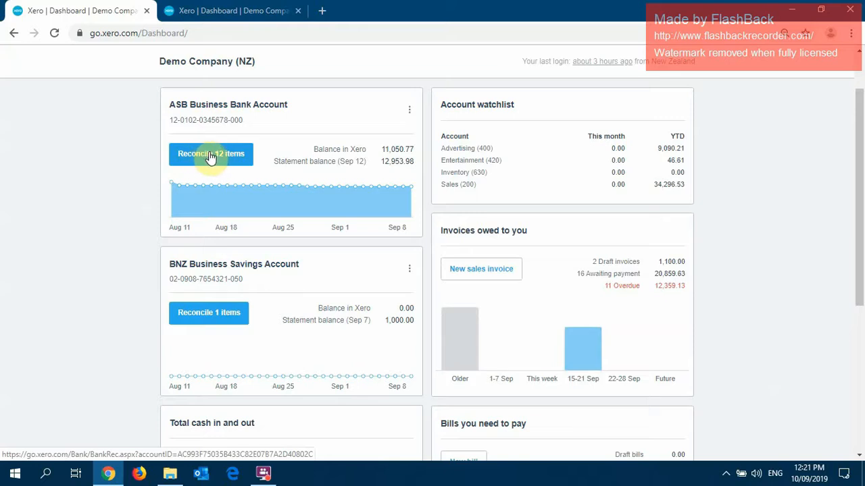
left_click(211, 156)
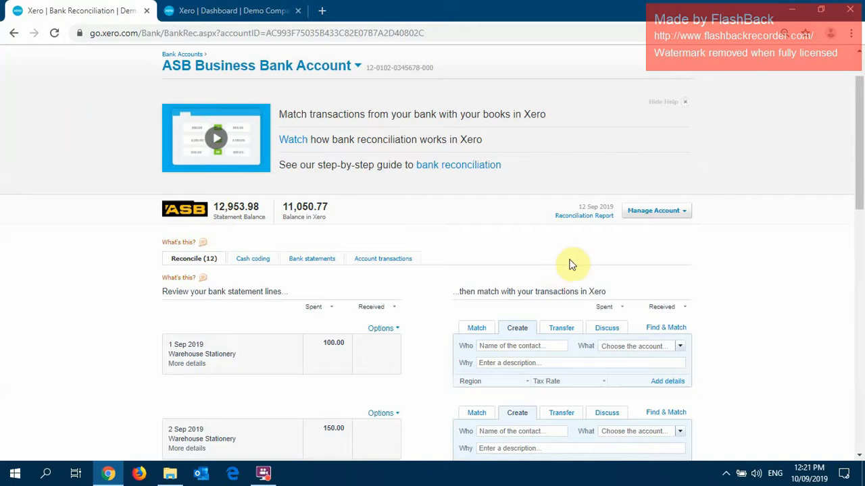
For the 1 Sep 2019 line of 100.00, set the contact to Warehouse Stationery and the account to 461 - Printing & Stationery.
scroll(573, 263, "down", 1)
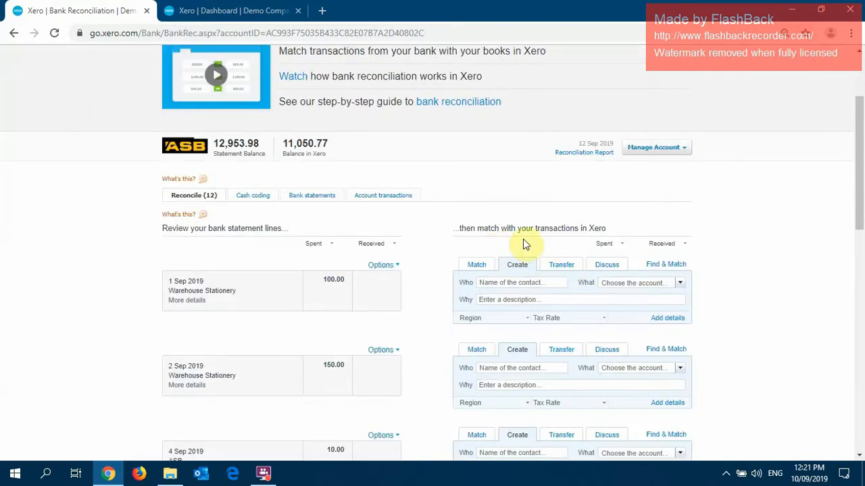
scroll(533, 216, "down", 1)
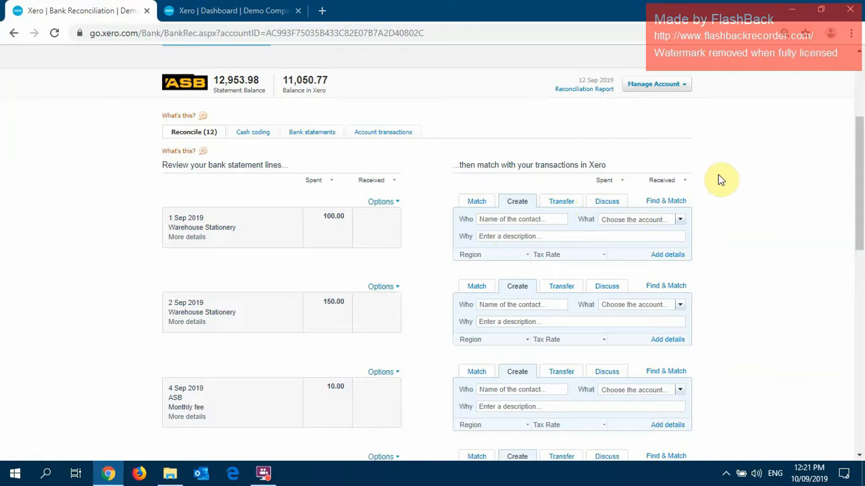
scroll(719, 179, "down", 1)
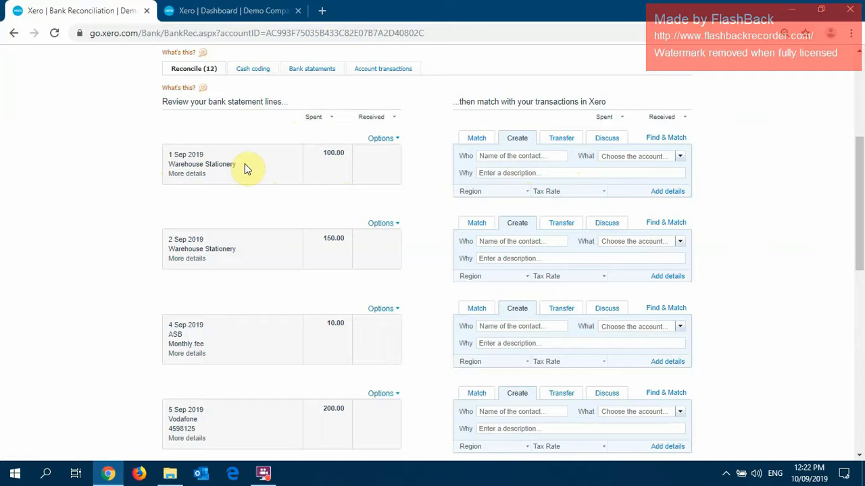
left_click(503, 155)
type("wa")
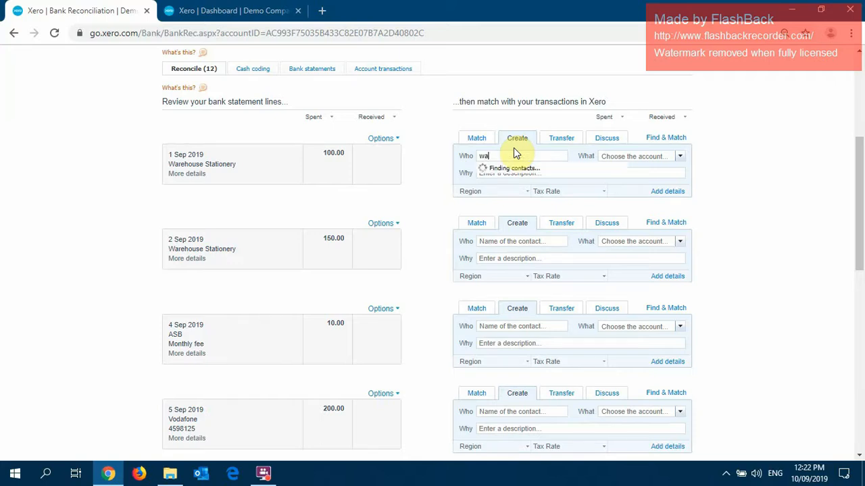
type("r")
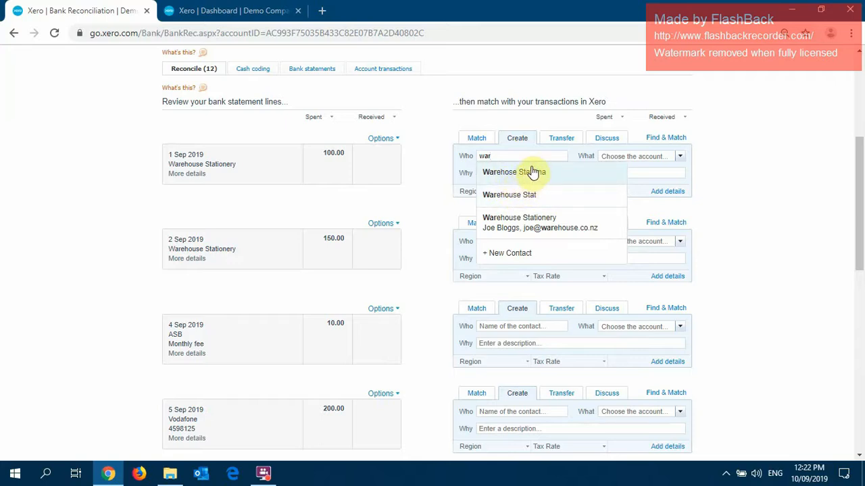
left_click(526, 225)
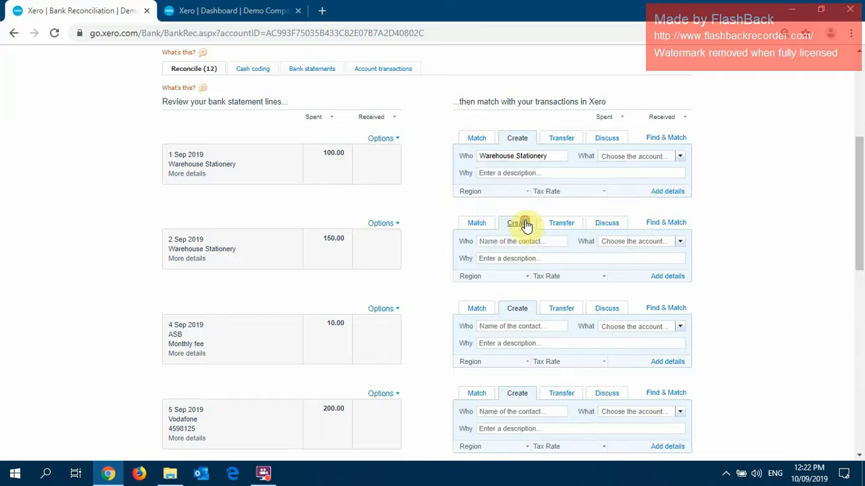
left_click(628, 154)
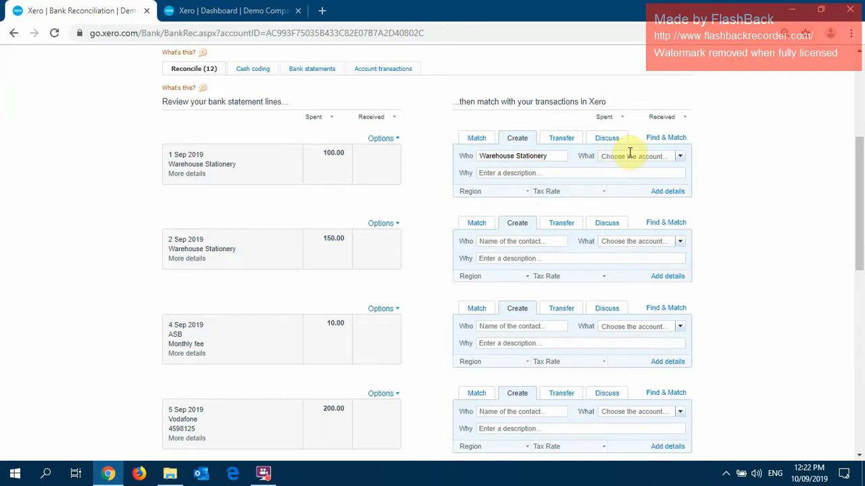
type("prin")
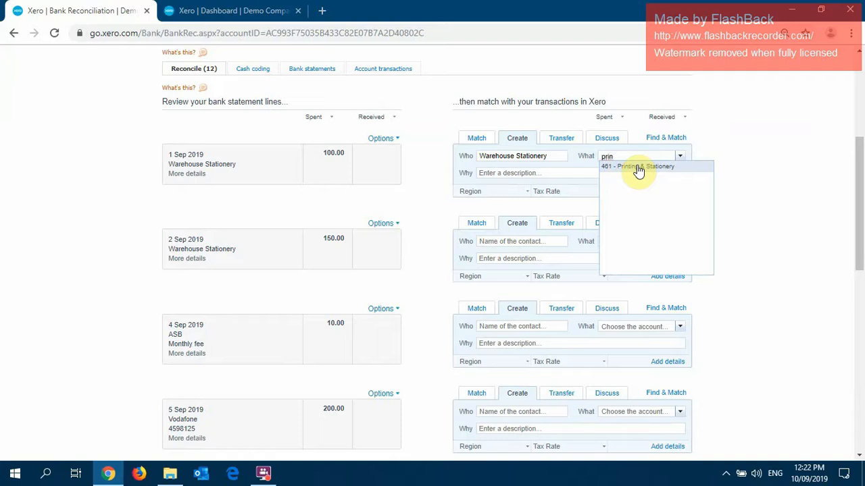
left_click(638, 169)
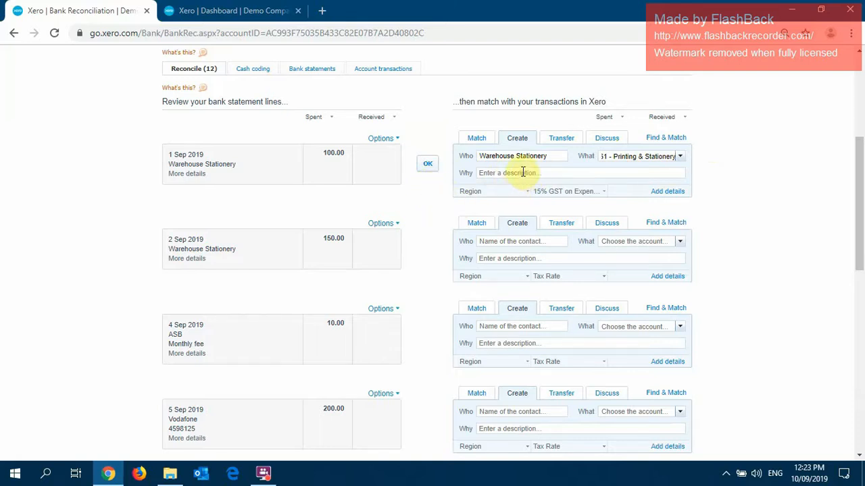
Enter "Stationary" as the description of the 1 Sep 2019 Warehouse Stationery line.
scroll(522, 173, "down", 1)
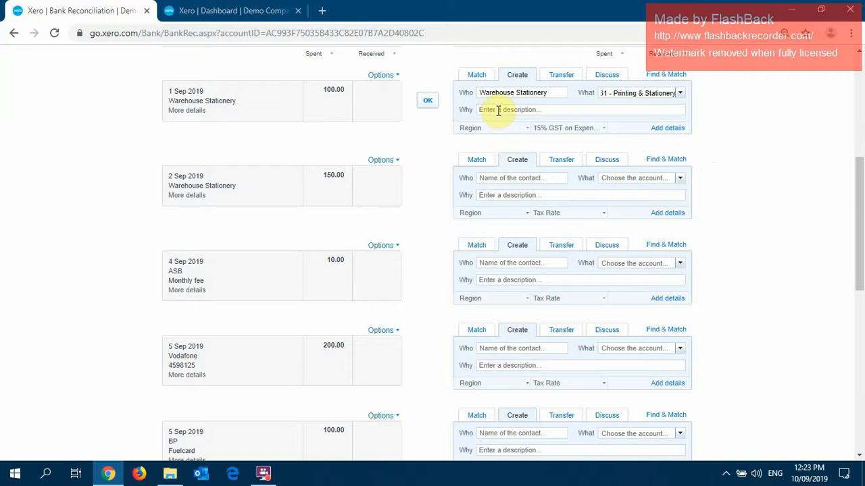
left_click(498, 111)
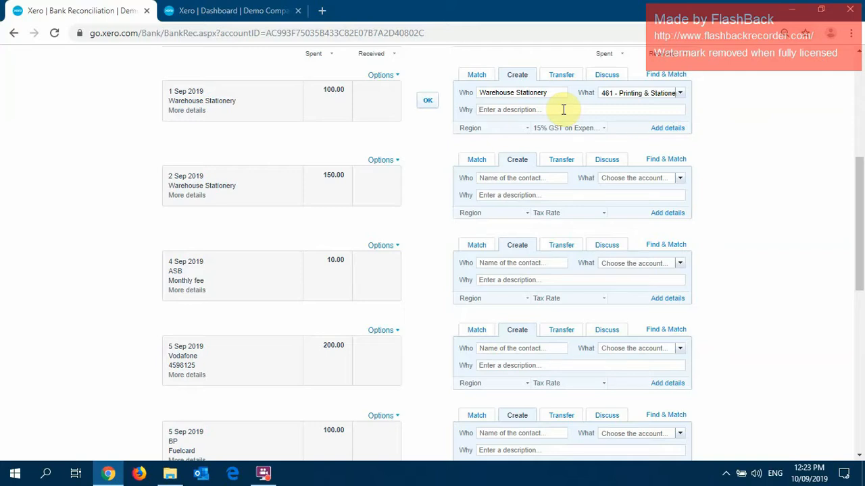
type("Stationary")
left_click(716, 94)
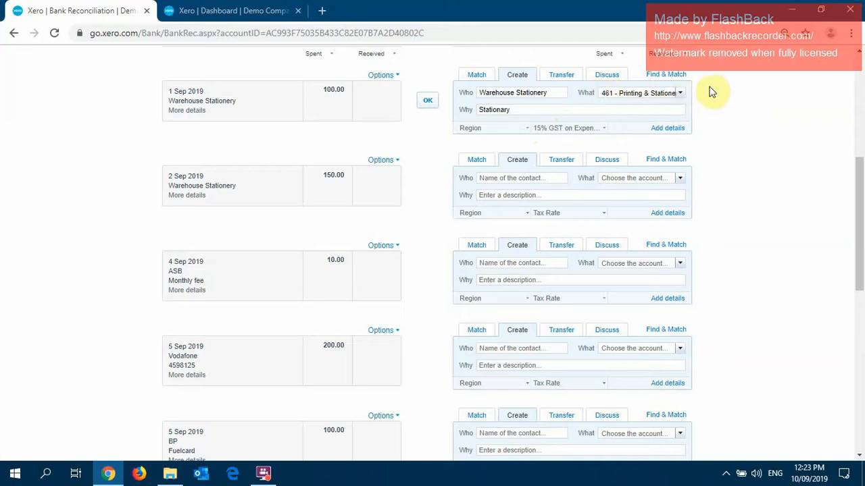
Try No GST as the 1 Sep line's tax rate and restore it to 15% GST on Expenses.
left_click(603, 130)
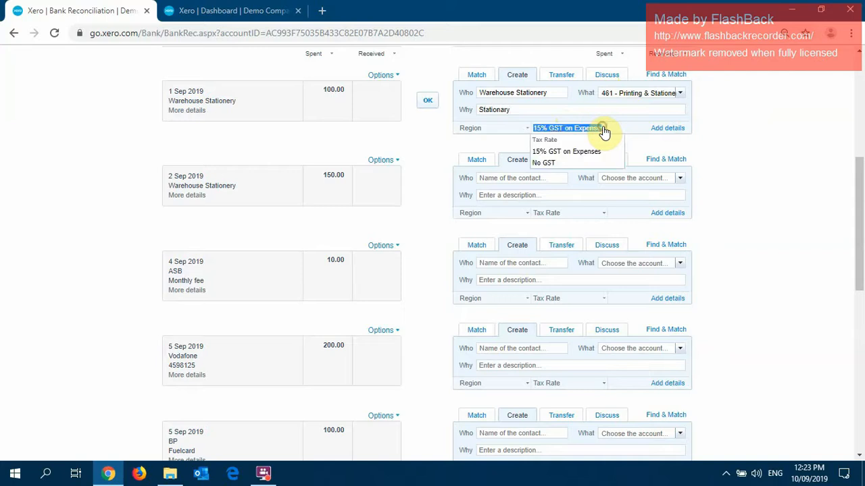
left_click(568, 164)
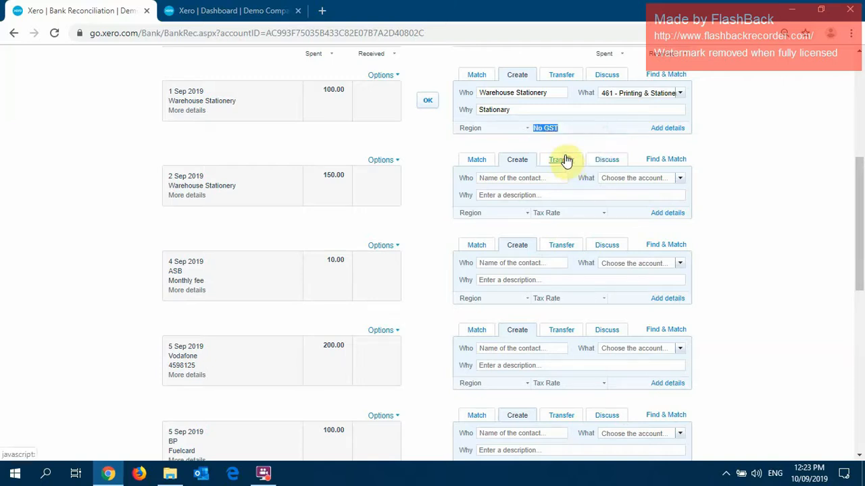
left_click(602, 129)
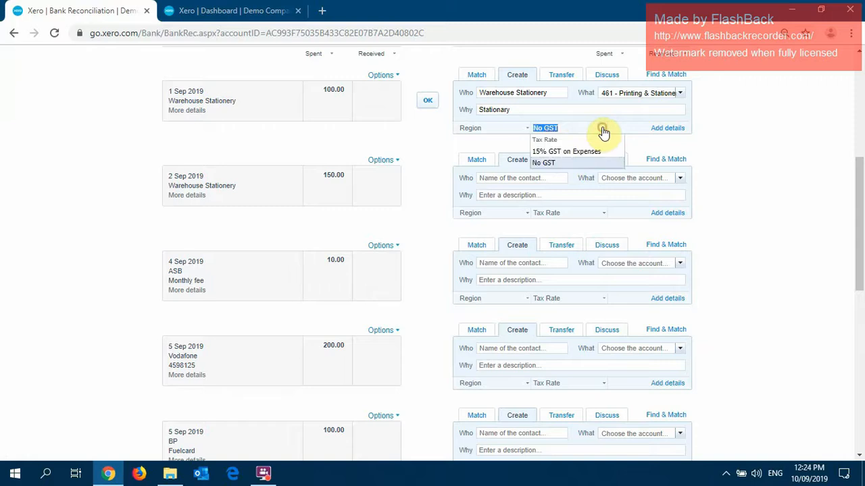
left_click(566, 153)
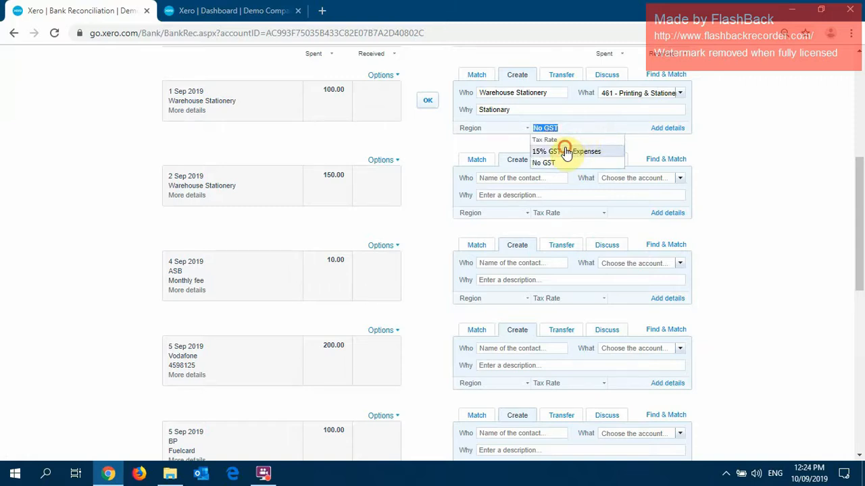
left_click(704, 100)
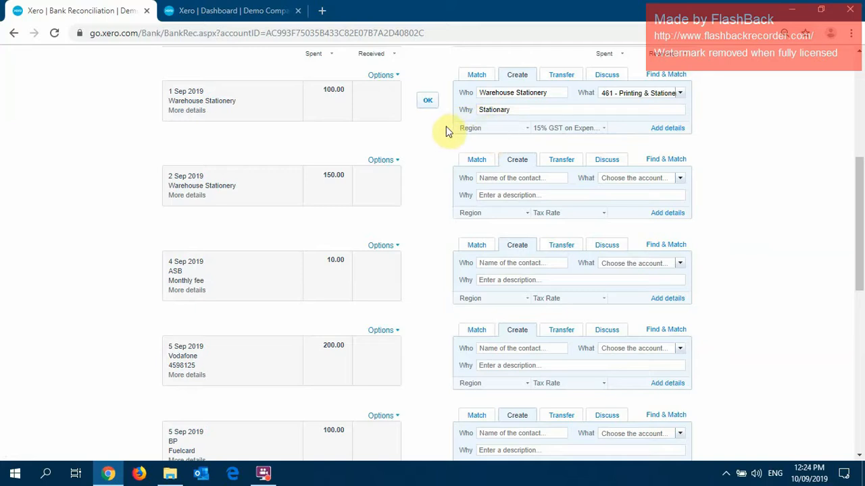
Try assigning the Eastside region to the 1 Sep line and reset the region to (None).
left_click(527, 130)
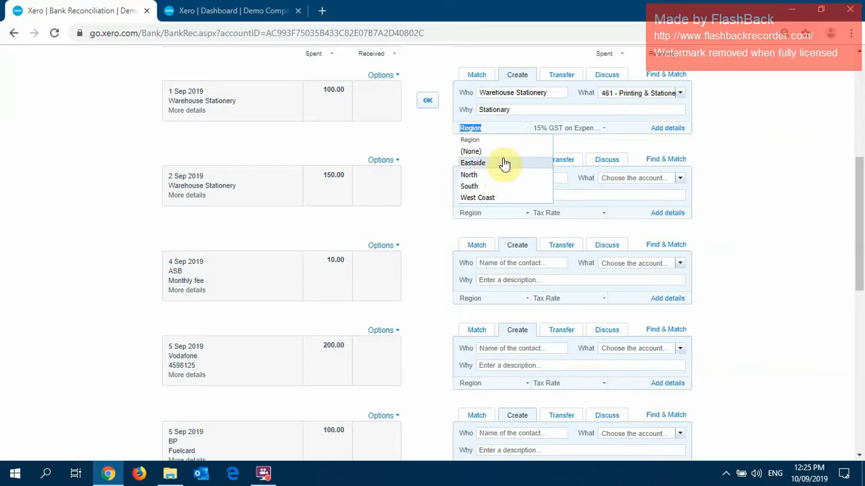
left_click(498, 164)
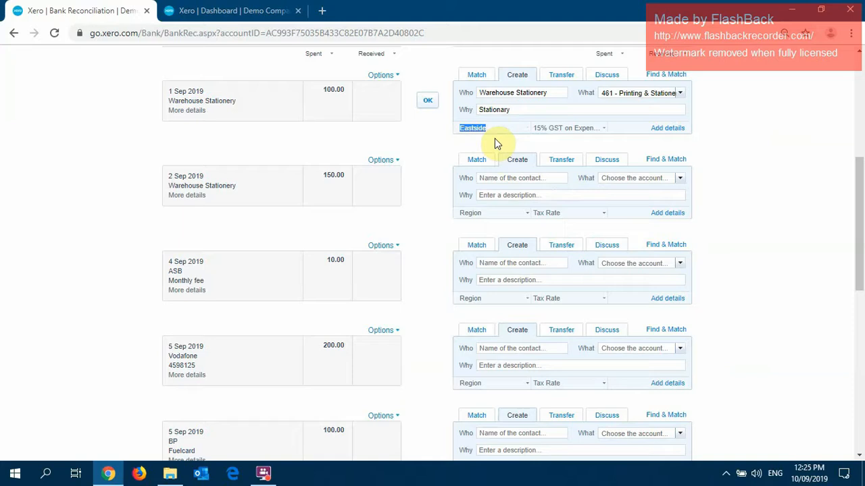
left_click(440, 133)
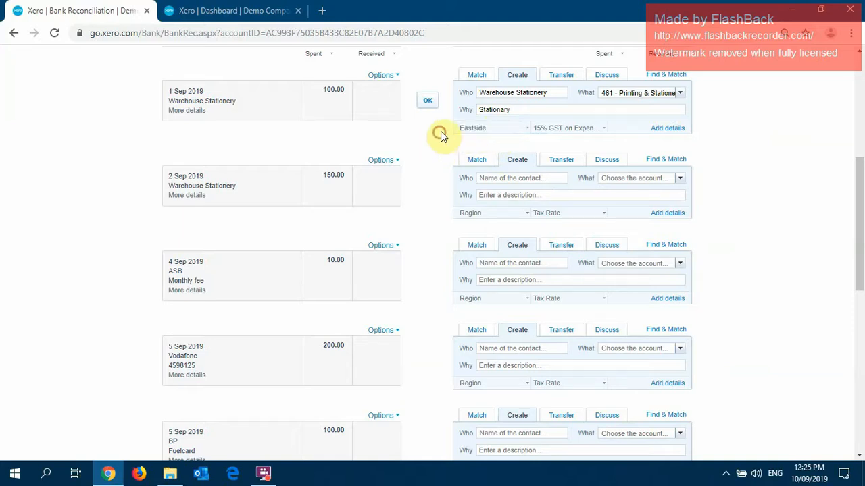
left_click(523, 129)
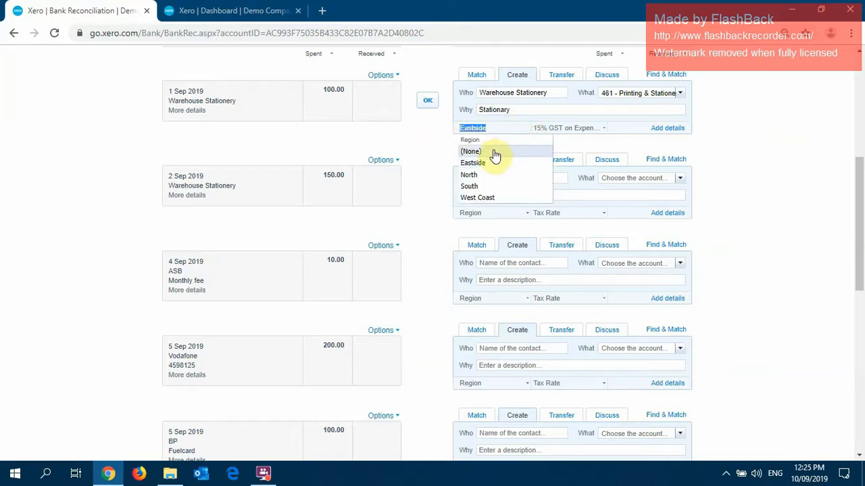
left_click(494, 153)
left_click(423, 119)
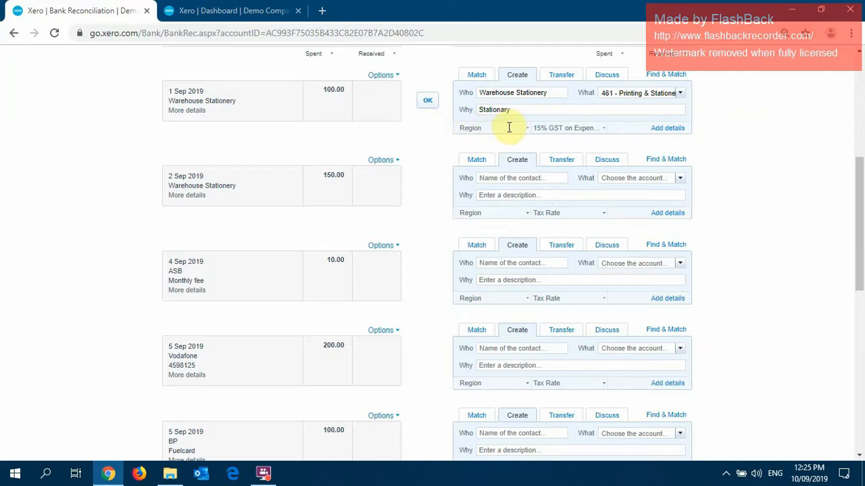
Reconcile the completed 1 Sep 2019 Warehouse Stationery line of 100.00.
left_click(427, 103)
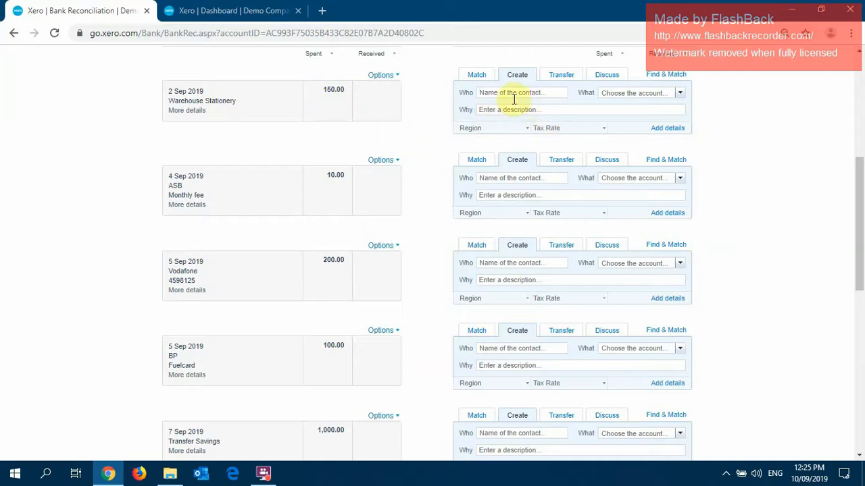
Open the detailed transaction form for the 2 Sep 2019 line of 150.00 and compare its payee with the statement line.
left_click(669, 128)
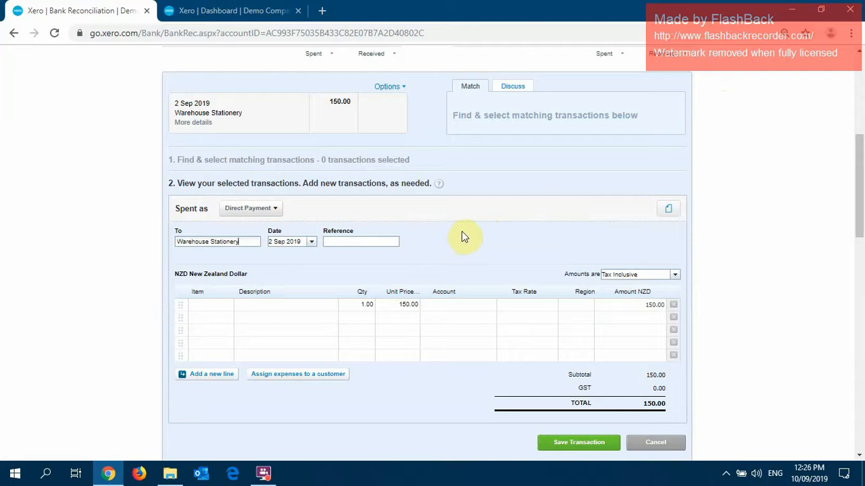
double_click(250, 242)
left_click(248, 243)
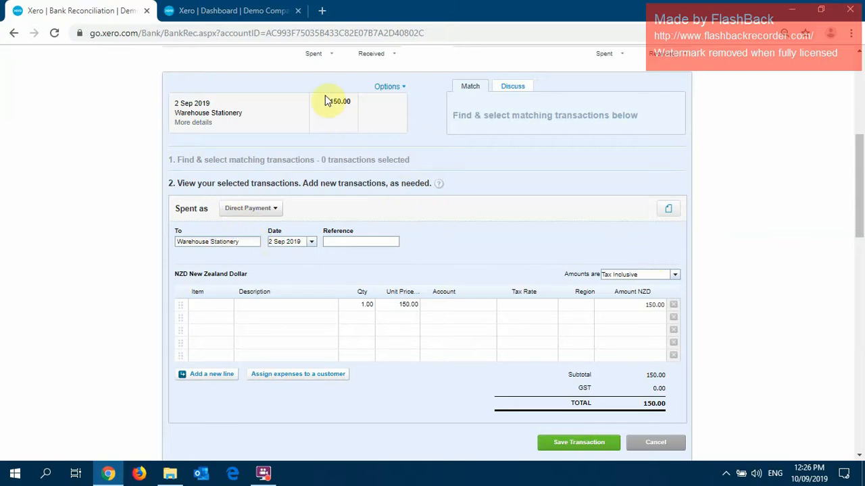
left_click_drag(246, 115, 173, 116)
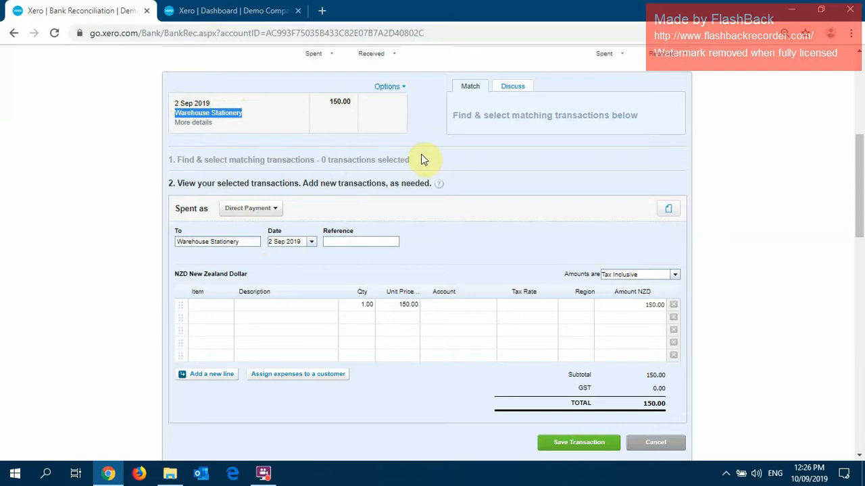
Replace the payee on the 2 Sep 2019 transaction with the existing Warehouse Stationery contact.
left_click(240, 245)
key("ctrl+a")
key("BackSpace")
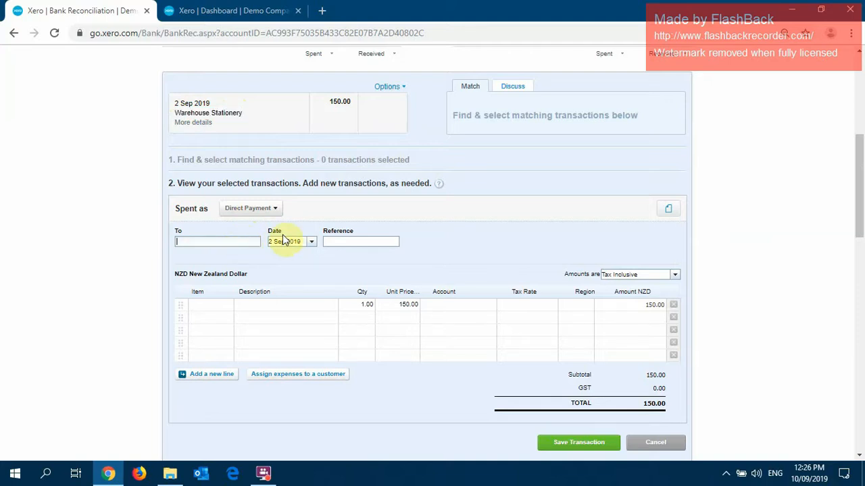
type("Ware")
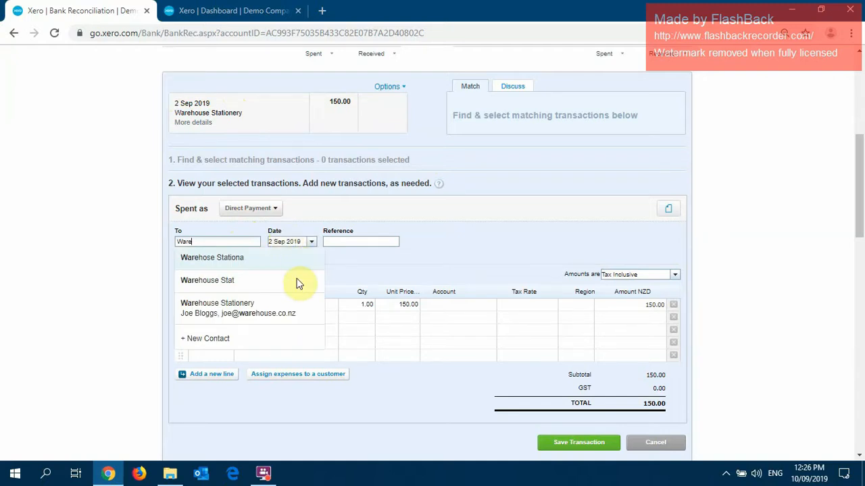
left_click(247, 305)
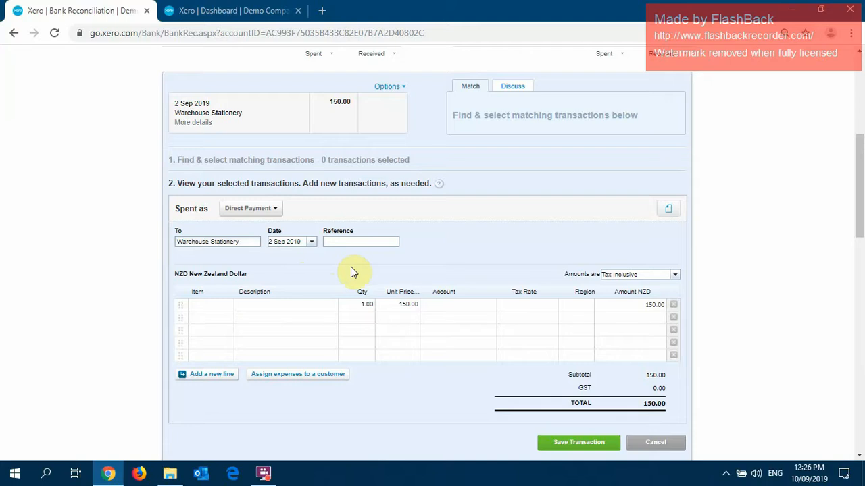
Describe the first transaction line as Business Portion and set its unit price to 120.
left_click(310, 307)
type("Business")
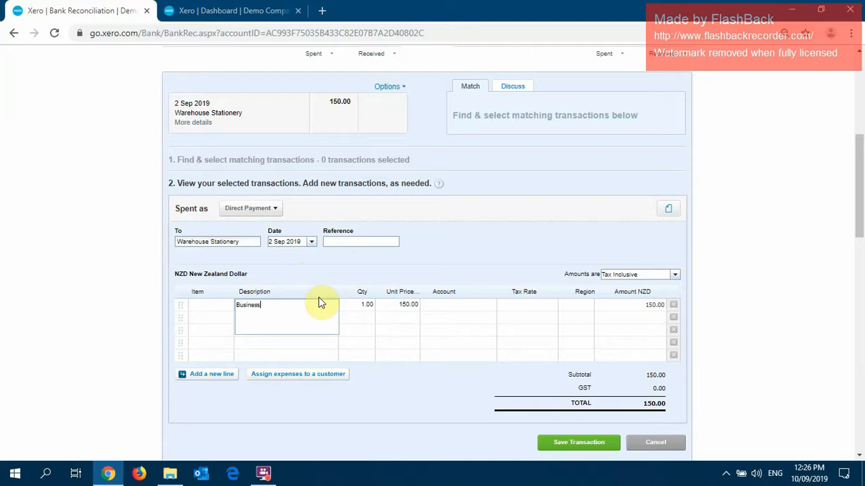
type(" Portion")
key("Tab")
key("Tab")
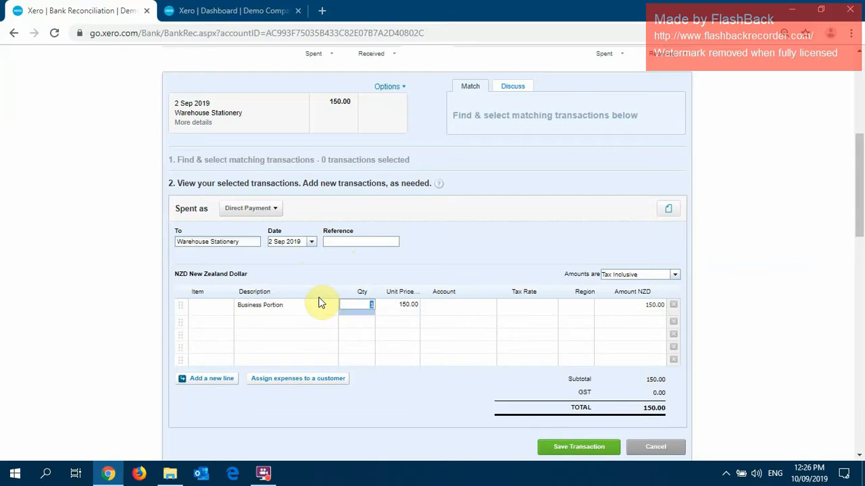
type("1")
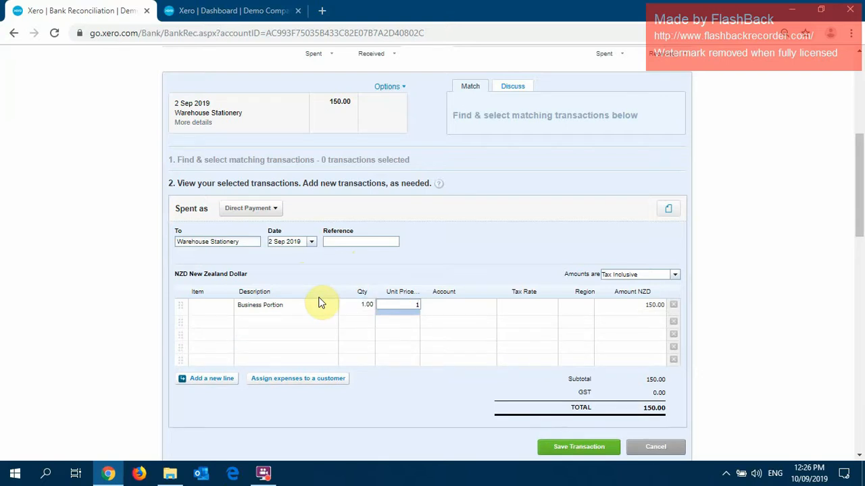
type("20")
key("Tab")
Assign account 461 - Printing & Stationery to the Business Portion line.
type("prin")
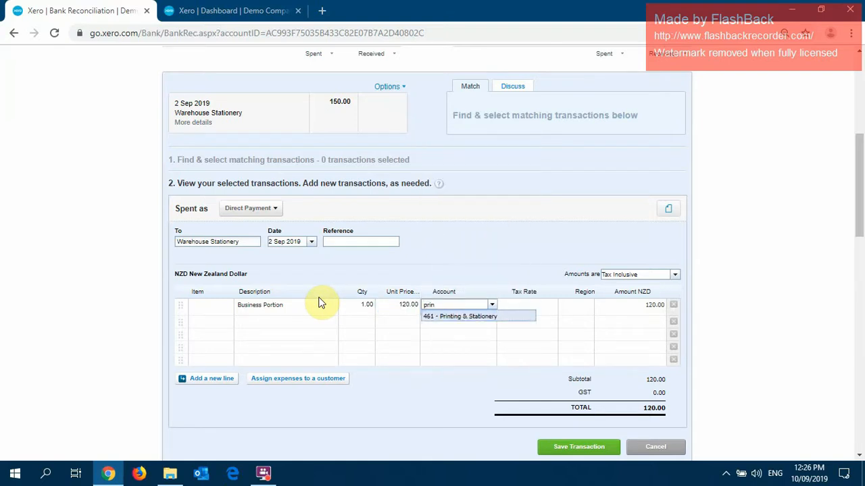
left_click(459, 315)
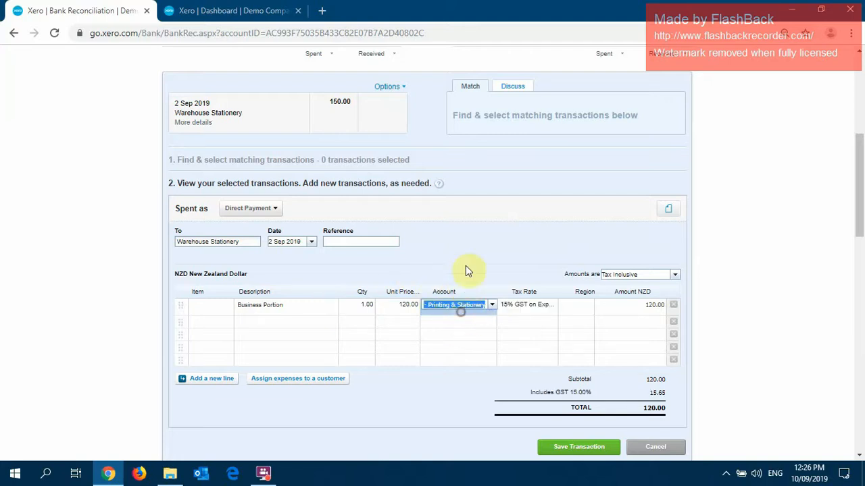
left_click(575, 307)
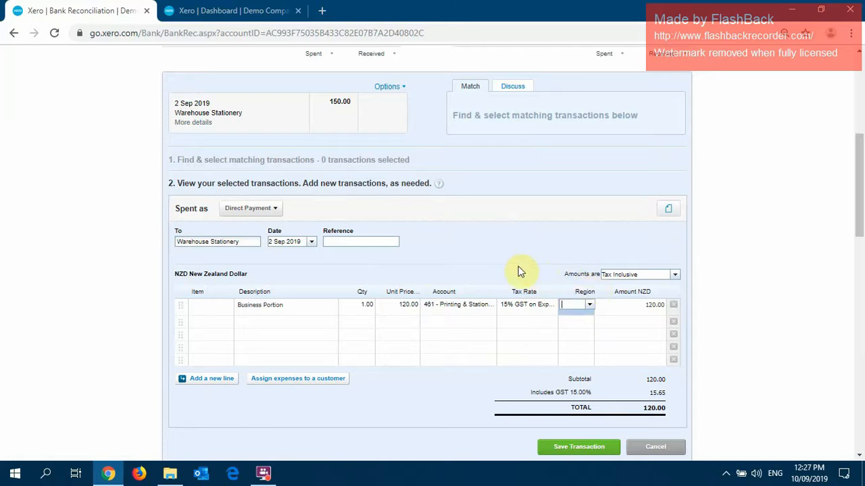
Add a second transaction line described as Private Portion with a quantity of 1.
left_click(304, 322)
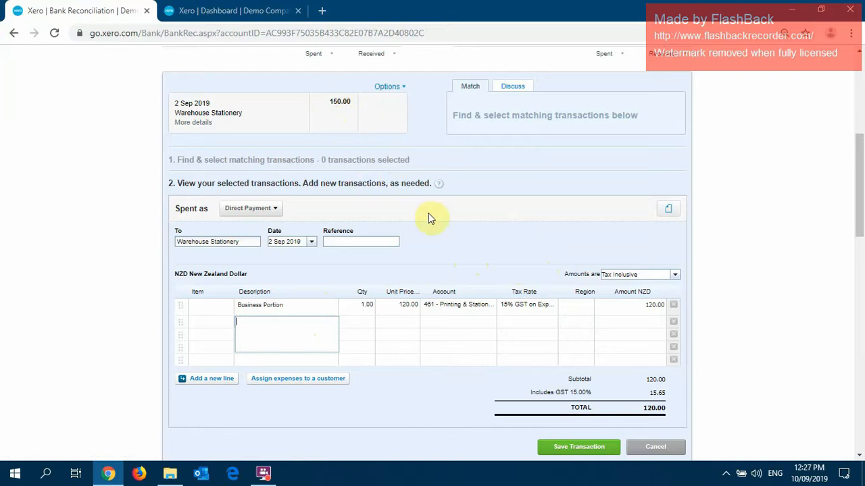
scroll(459, 186, "down", 1)
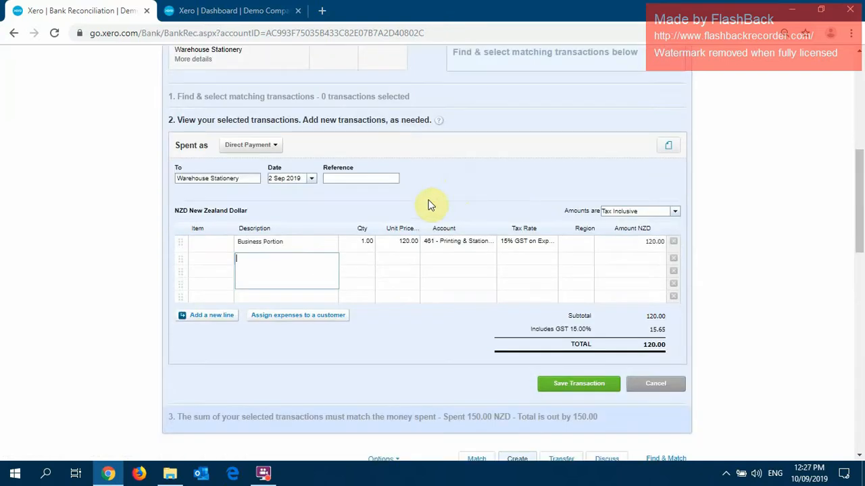
type("Private Portionon")
key("Tab")
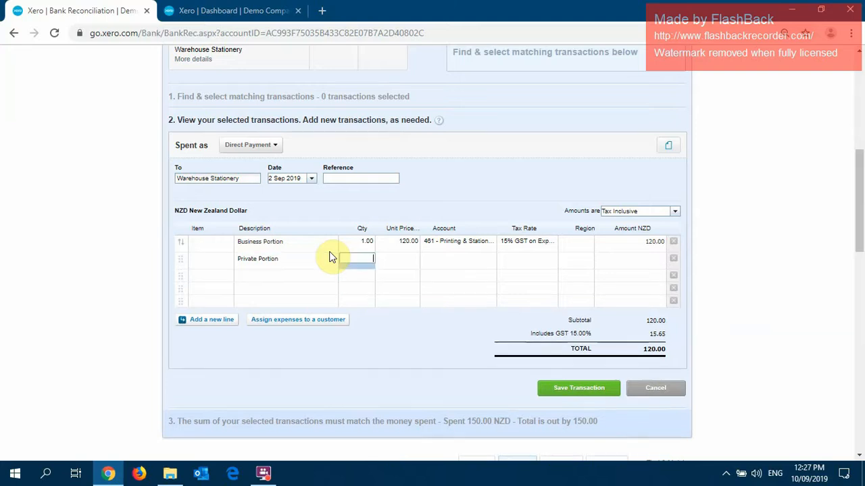
type("1")
key("Tab")
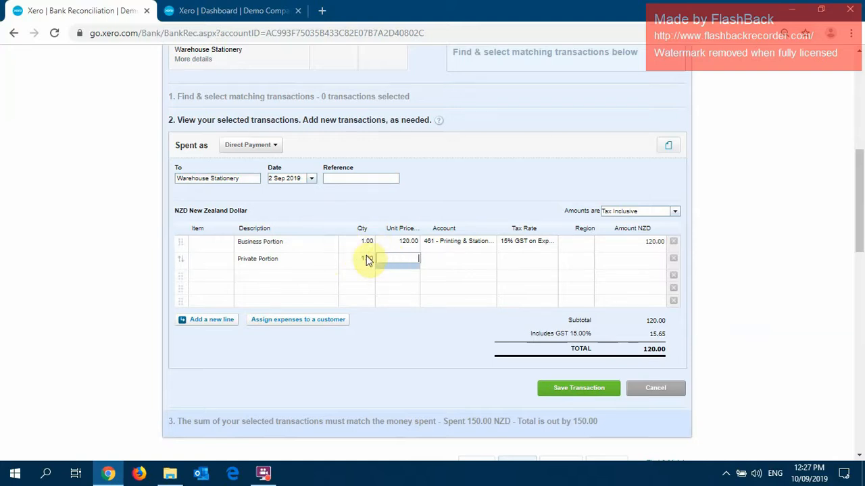
Try the calculation 5-4 as the Private Portion line's unit price.
type("30")
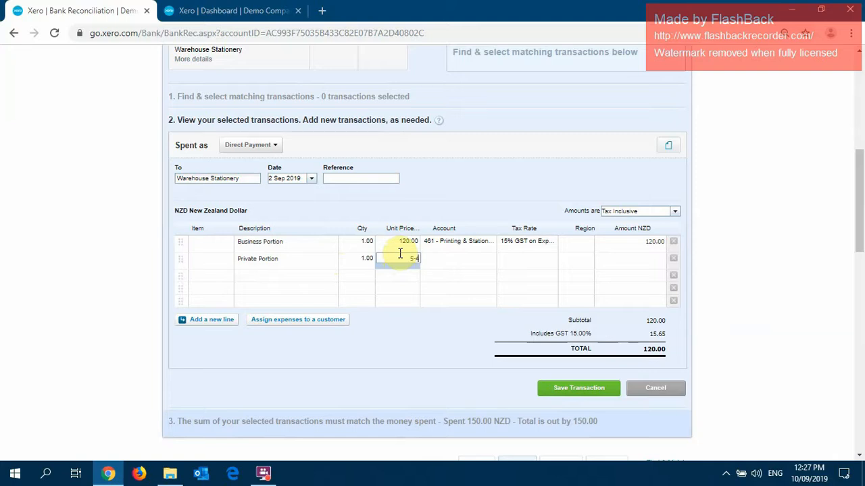
key("Tab")
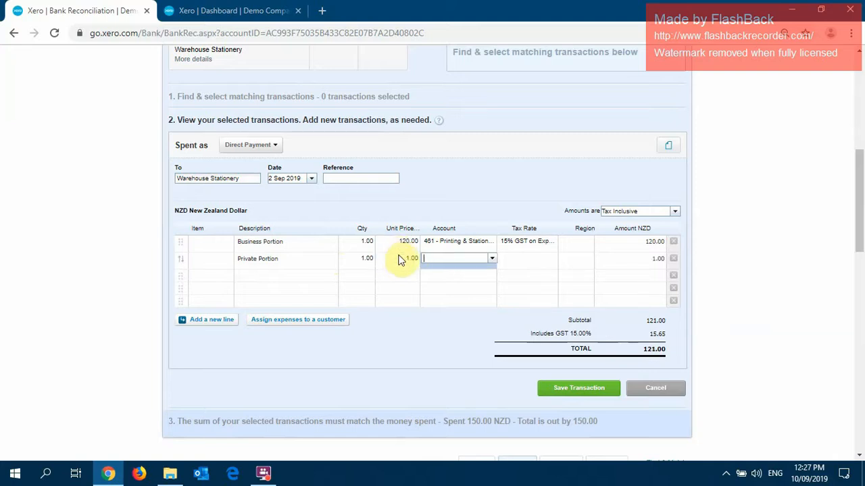
Set the Private Portion line's unit price with the calculation 150-120.
left_click(401, 261)
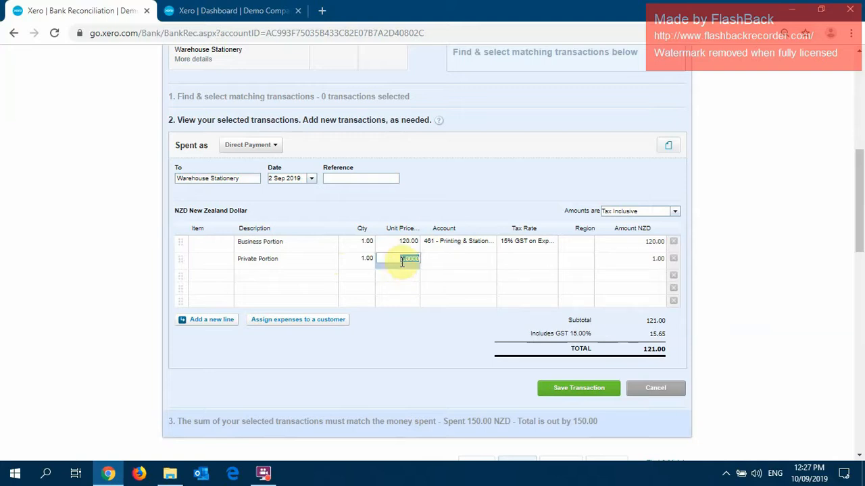
type("150-120")
key("Tab")
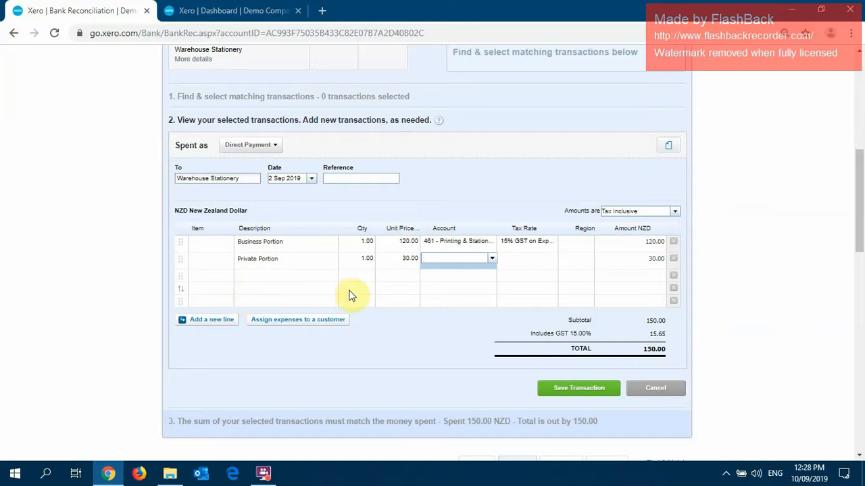
Assign account 980 - Owner A Drawings to the Private Portion line and check the transaction total.
type("draw")
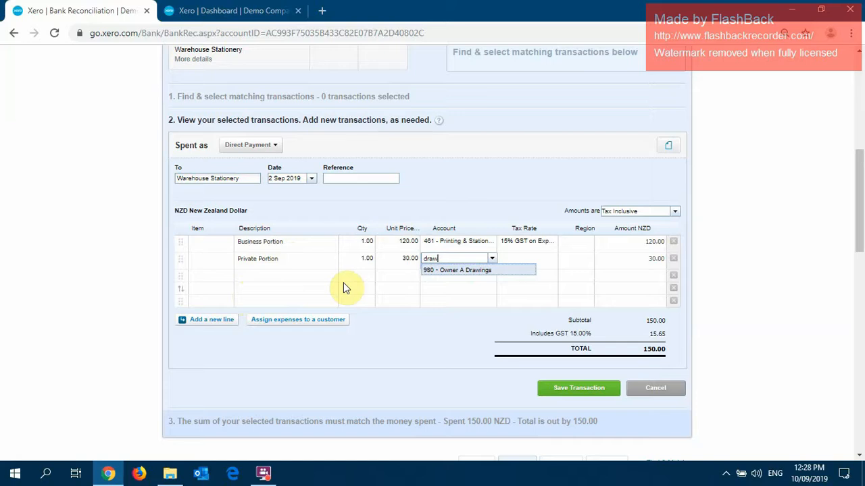
left_click(450, 272)
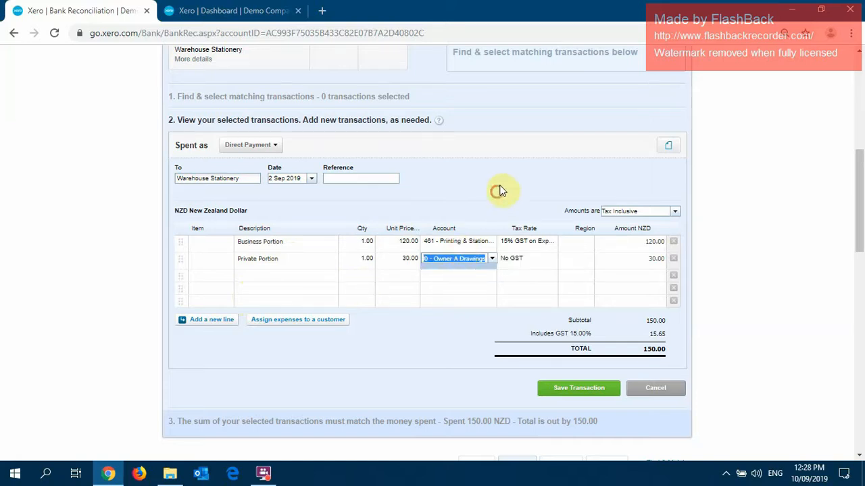
left_click_drag(638, 349, 658, 349)
Save the split Warehouse Stationery transaction and reconcile it with the 2 Sep 2019 statement line of 150.00.
scroll(479, 264, "up", 3)
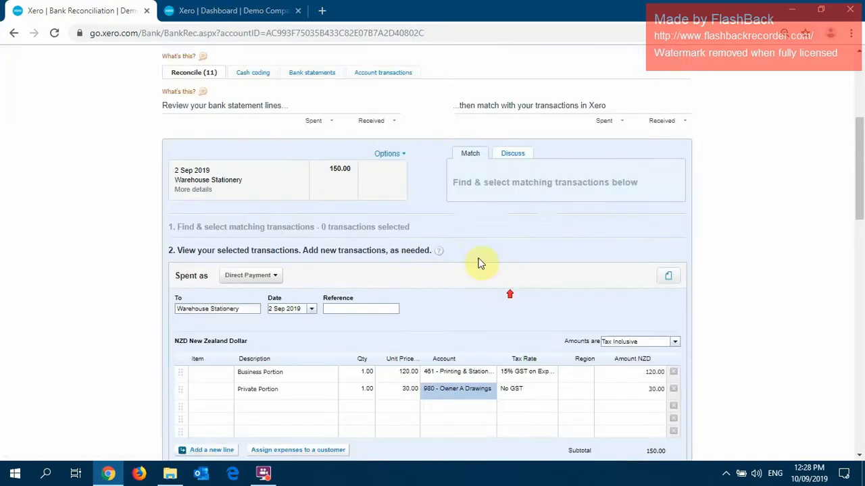
scroll(504, 240, "down", 4)
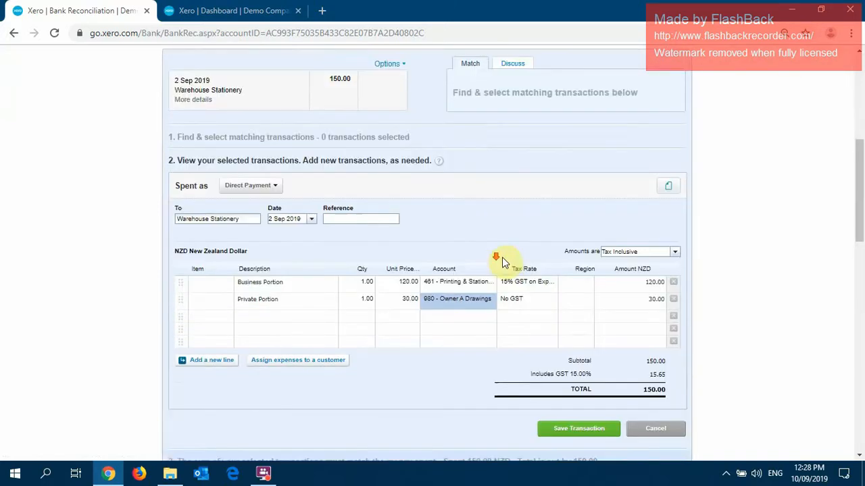
left_click(580, 326)
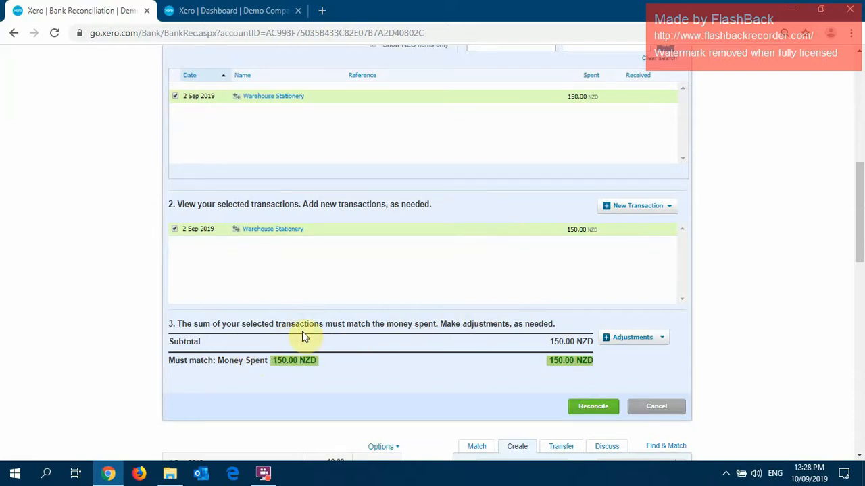
scroll(413, 280, "up", 3)
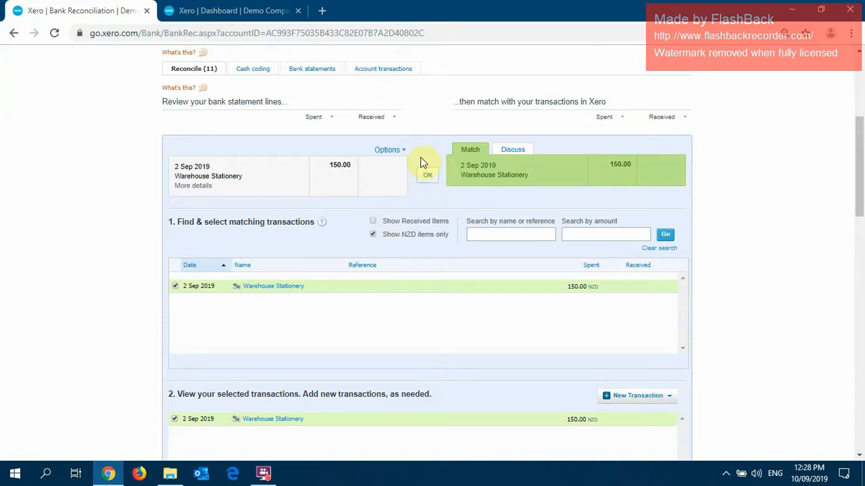
left_click(428, 178)
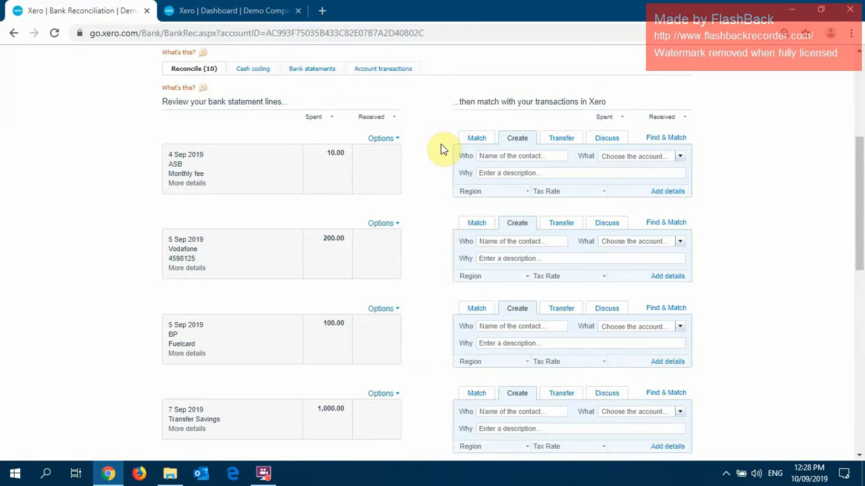
Turn on Suggest previous entries for the remaining statement lines.
left_click(422, 88)
scroll(406, 108, "down", 8)
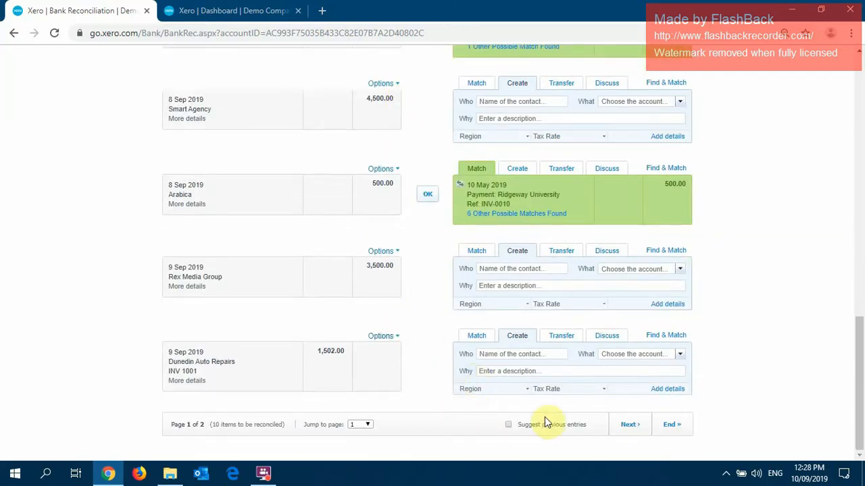
scroll(111, 199, "up", 10)
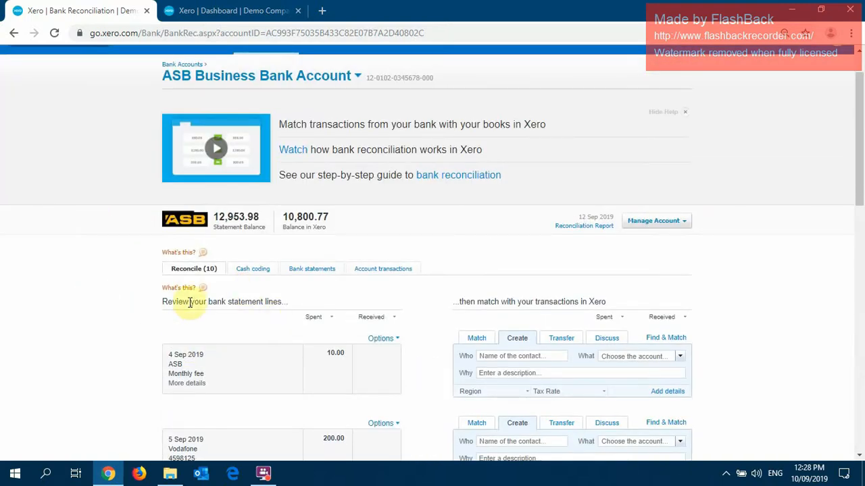
scroll(83, 233, "down", 10)
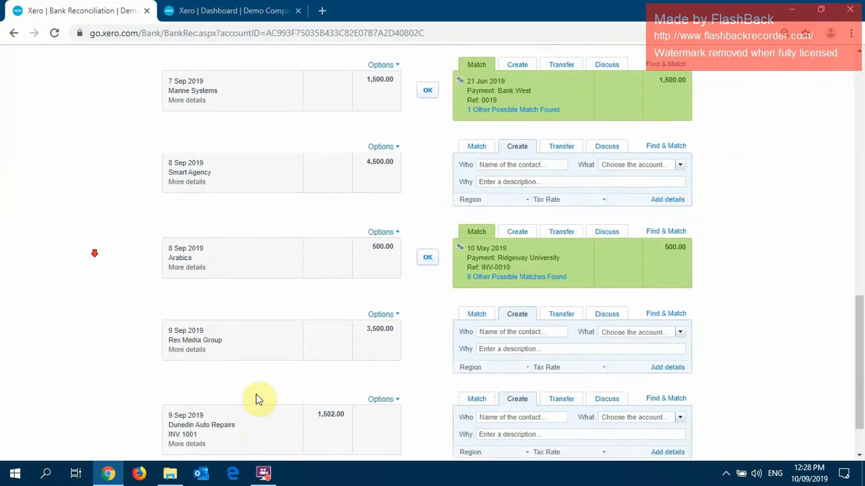
left_click(363, 424)
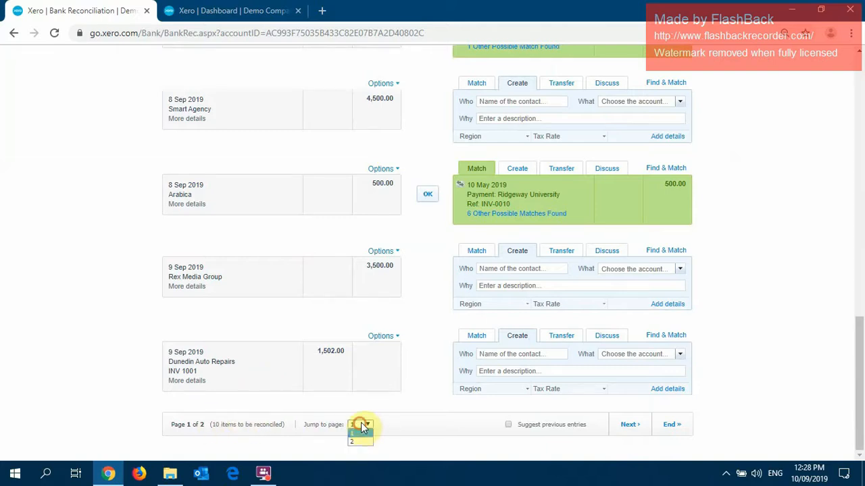
left_click(368, 400)
left_click(510, 425)
Examine the remaining statement lines for suggested contacts and accounts, including the 5 Sep 2019 Vodafone line.
scroll(517, 250, "up", 5)
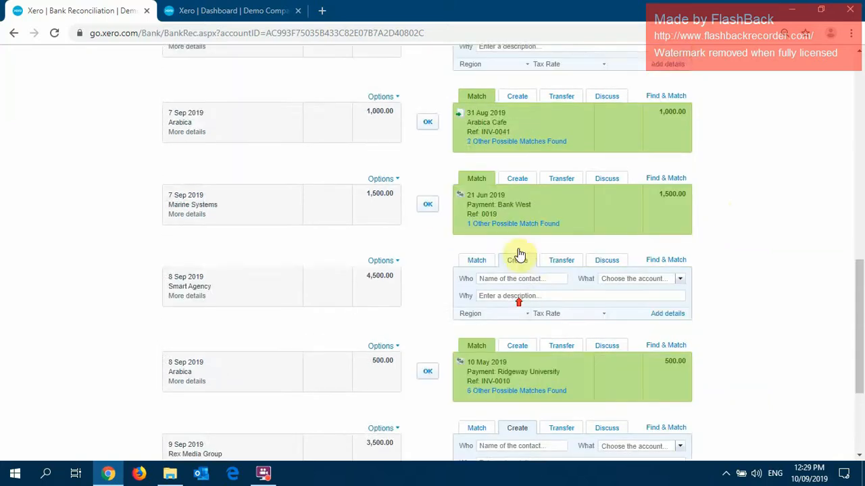
scroll(518, 229, "up", 2)
scroll(579, 164, "up", 1)
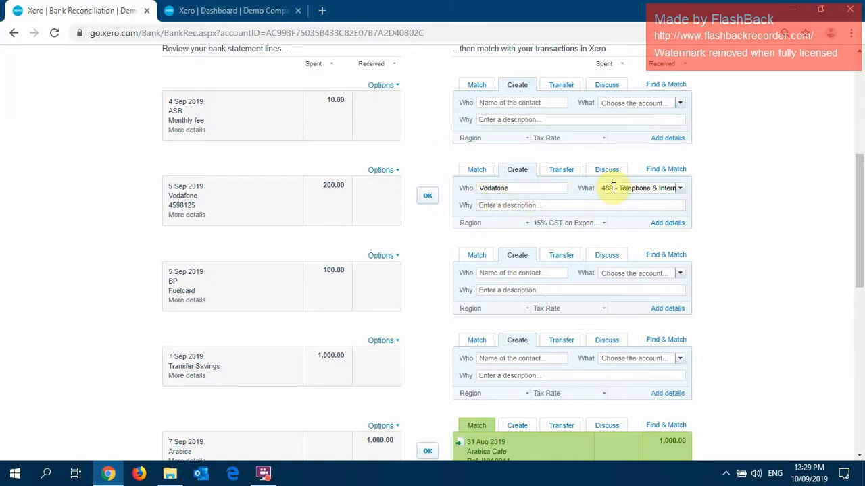
scroll(620, 185, "down", 2)
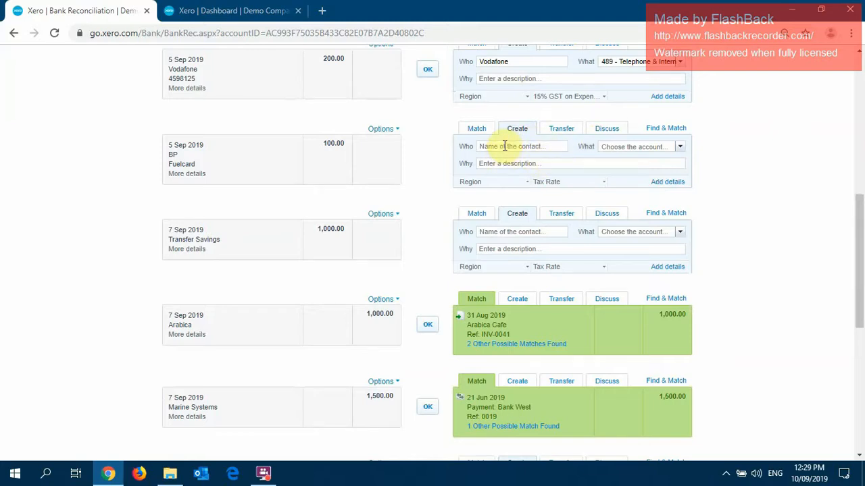
scroll(513, 145, "up", 5)
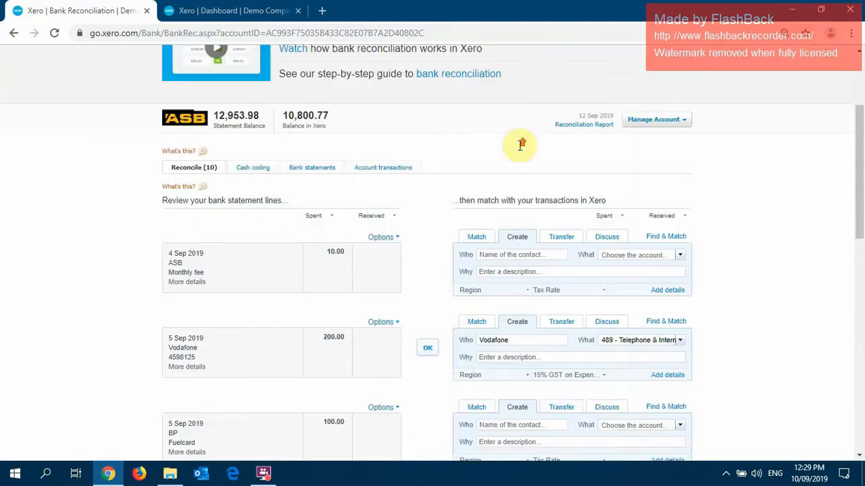
scroll(574, 246, "down", 7)
scroll(520, 330, "down", 3)
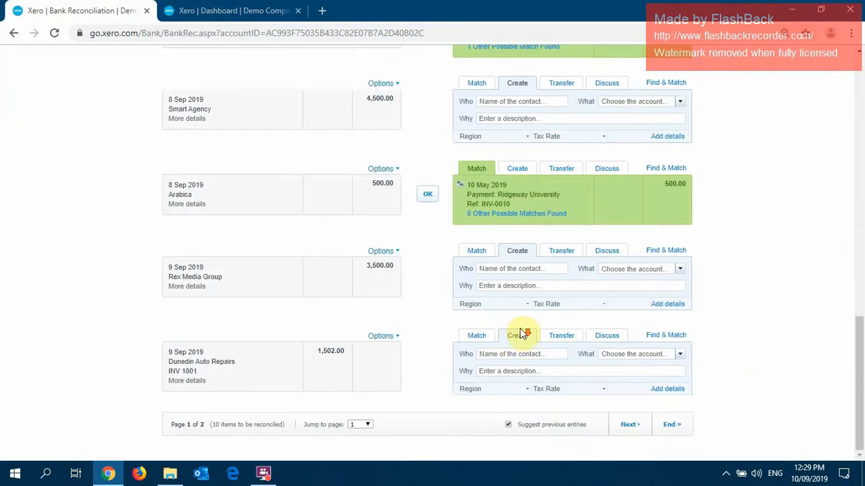
scroll(512, 332, "up", 10)
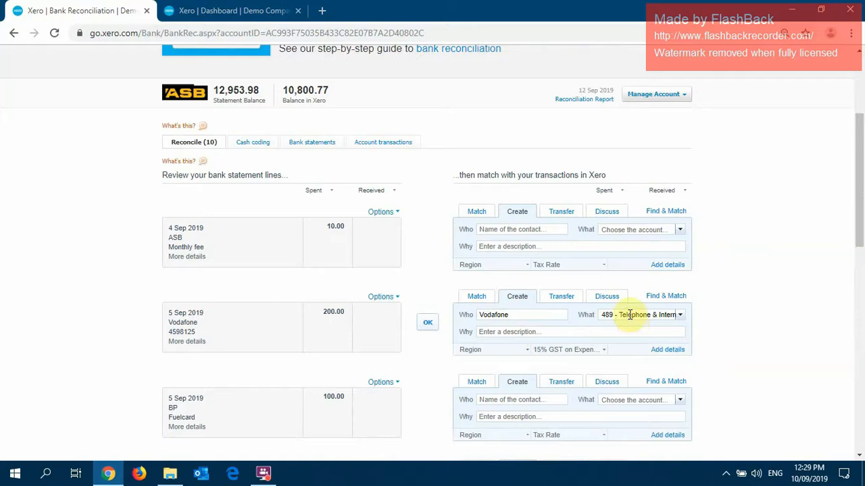
Change the account on the 5 Sep 2019 Vodafone line to 461 - Printing & Stationery.
left_click(626, 314)
type("prin")
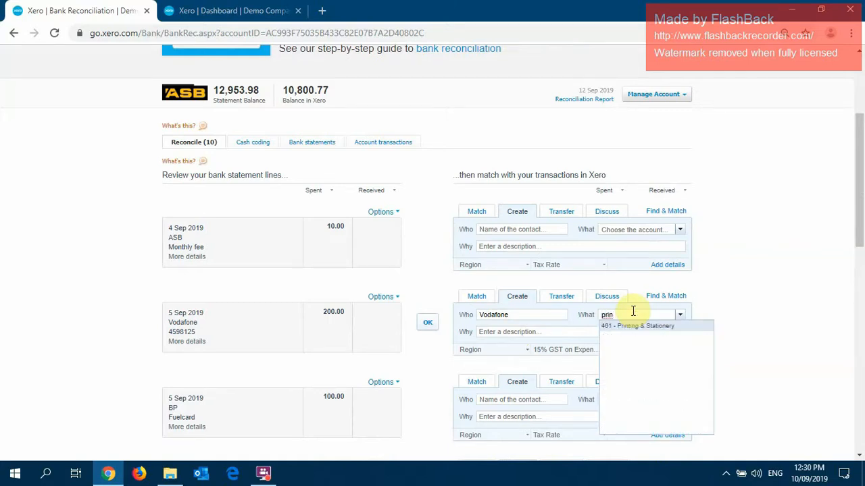
left_click(642, 327)
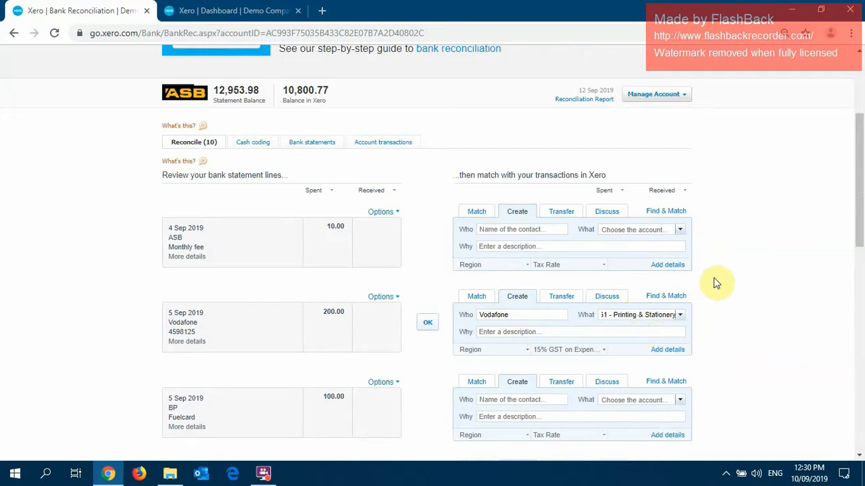
left_click(715, 245)
Turn off Suggest previous entries for the remaining statement lines.
scroll(715, 245, "down", 4)
scroll(707, 248, "down", 4)
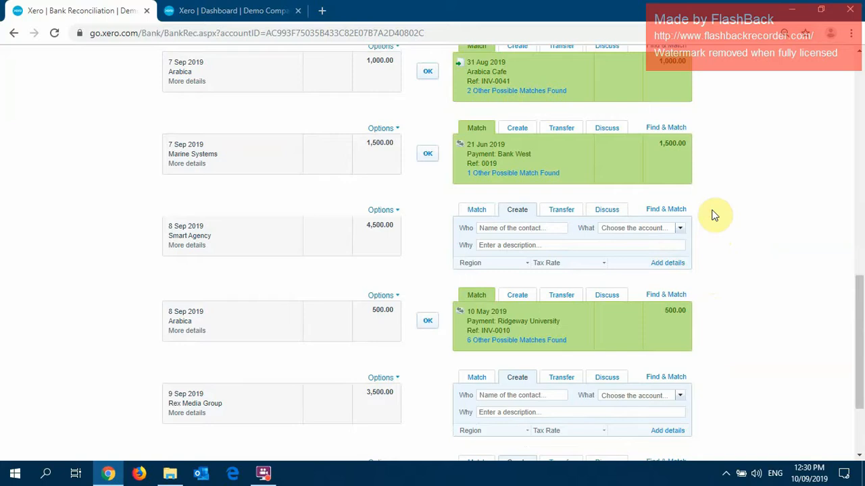
scroll(713, 203, "down", 2)
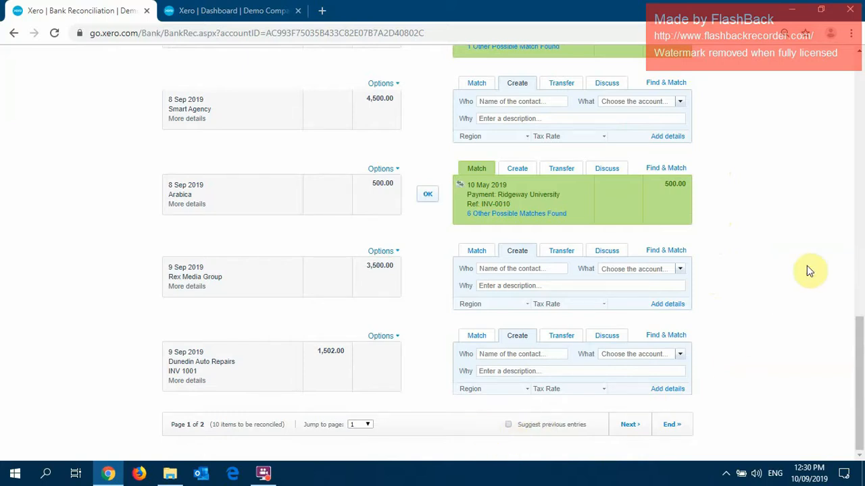
scroll(777, 233, "up", 10)
scroll(773, 231, "down", 2)
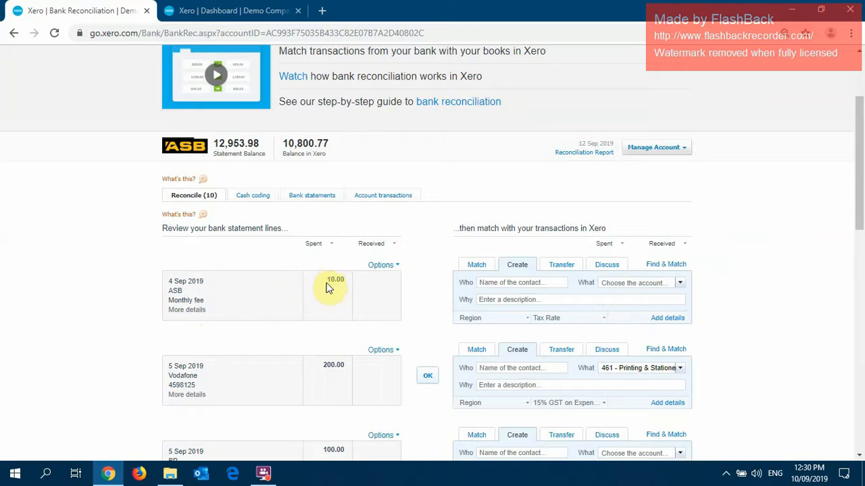
Start a spend money bank rule from the 4 Sep 2019 ASB Monthly fee statement line and look over its sections.
left_click(394, 266)
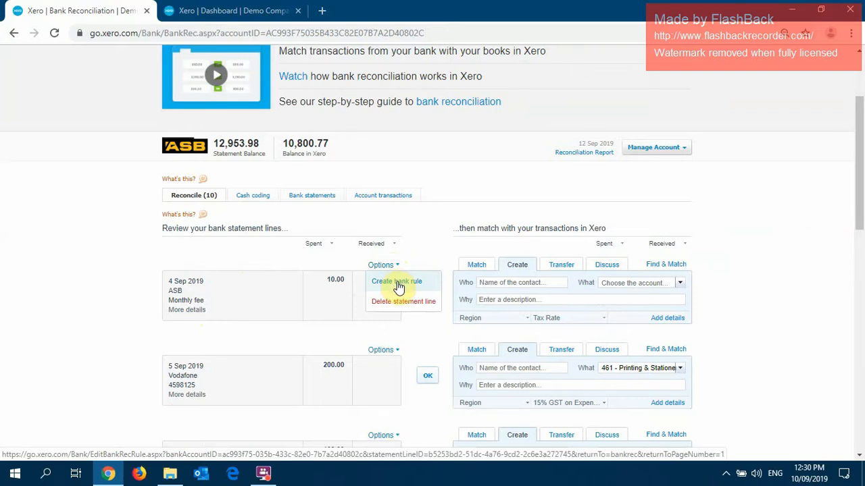
left_click(397, 286)
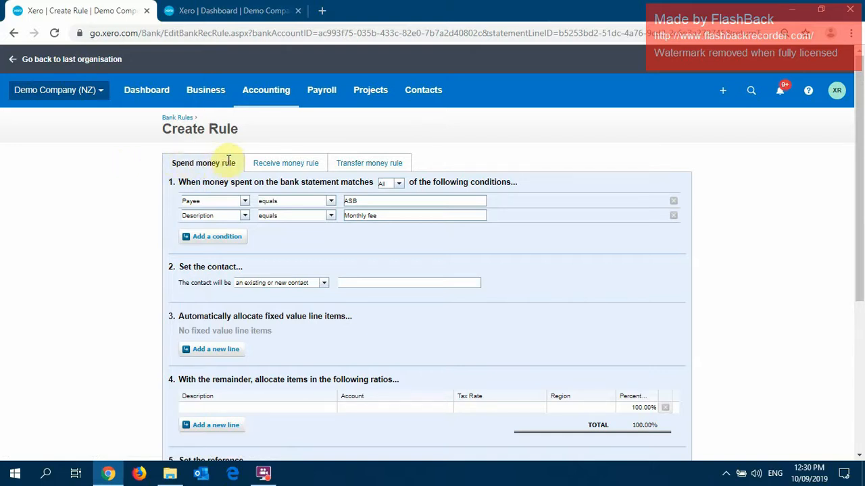
scroll(325, 244, "down", 1)
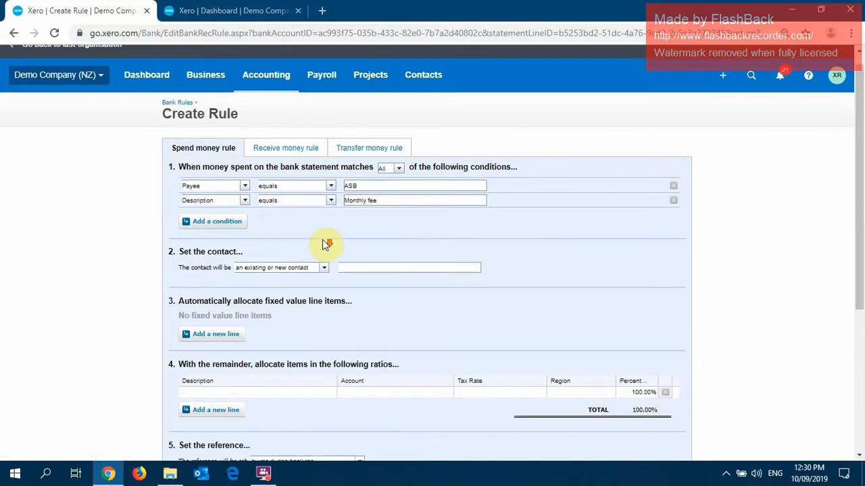
scroll(325, 244, "down", 1)
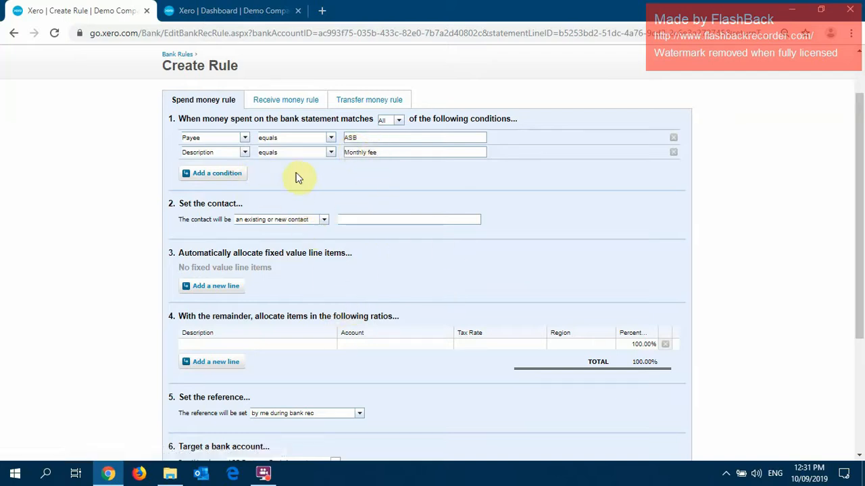
Set both the Payee and Description conditions of the ASB rule to match with contains.
left_click(332, 140)
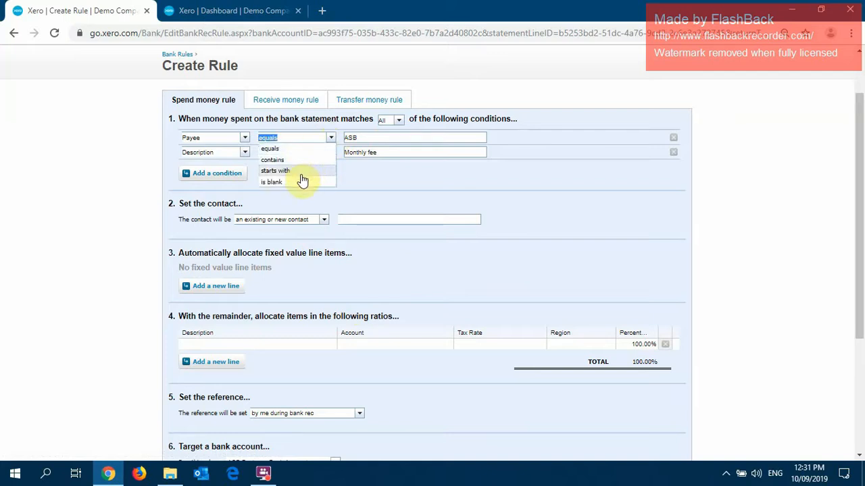
left_click(350, 168)
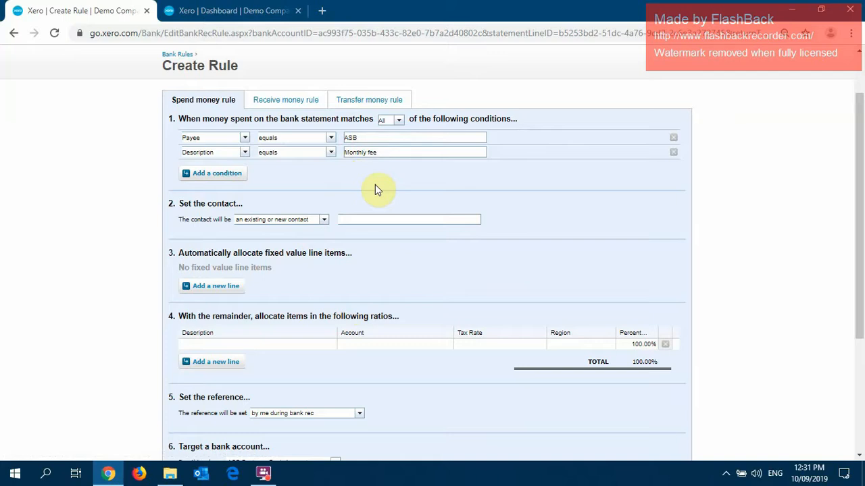
left_click(332, 138)
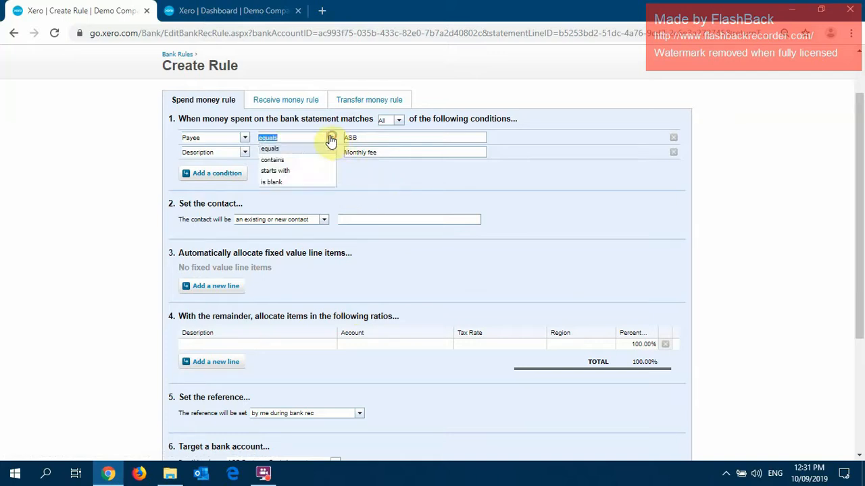
left_click(295, 160)
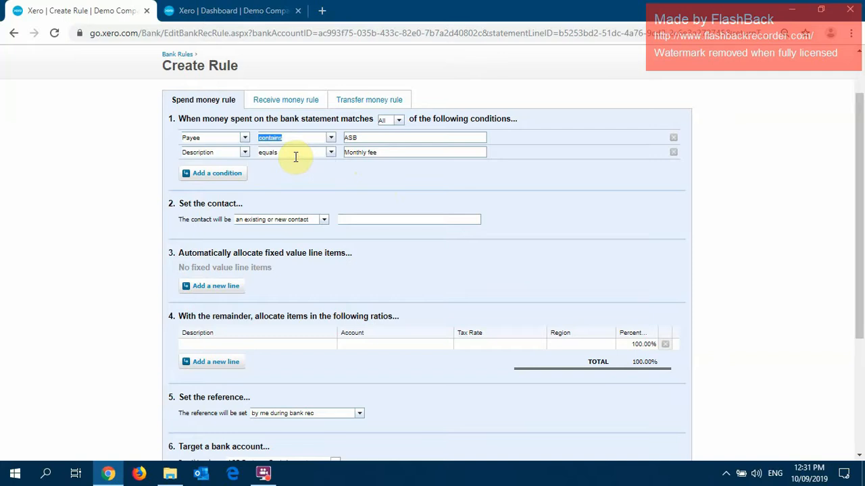
left_click(331, 152)
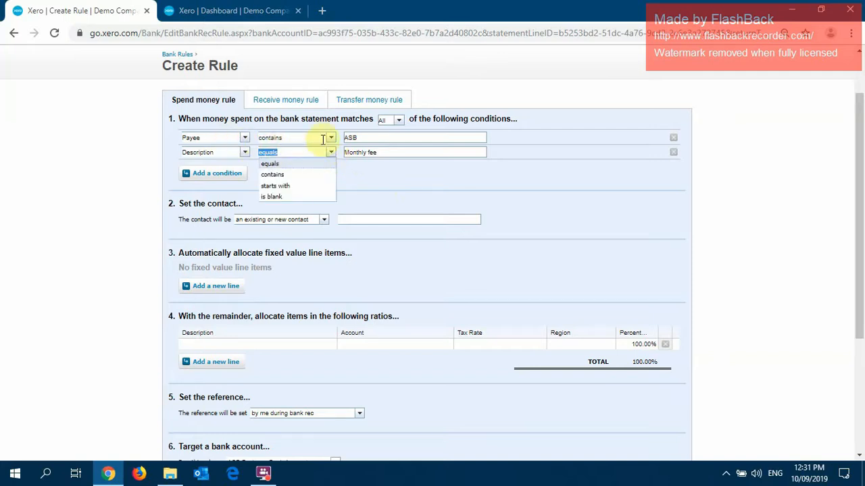
left_click(277, 174)
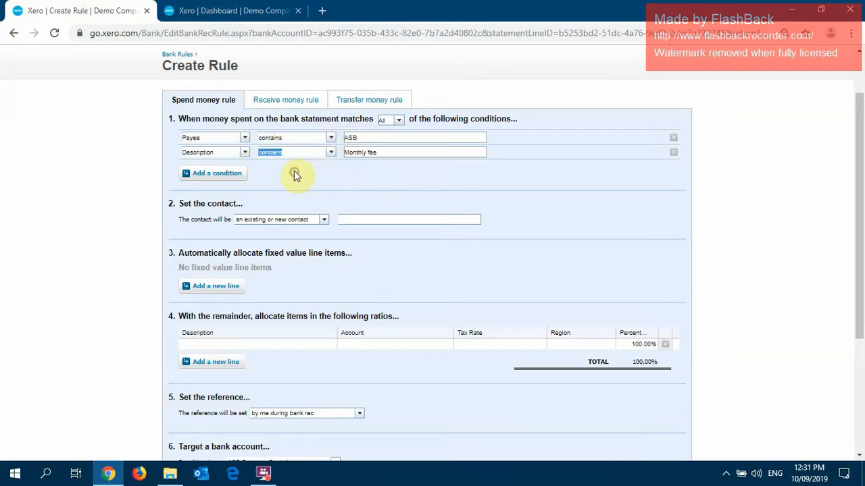
left_click(369, 180)
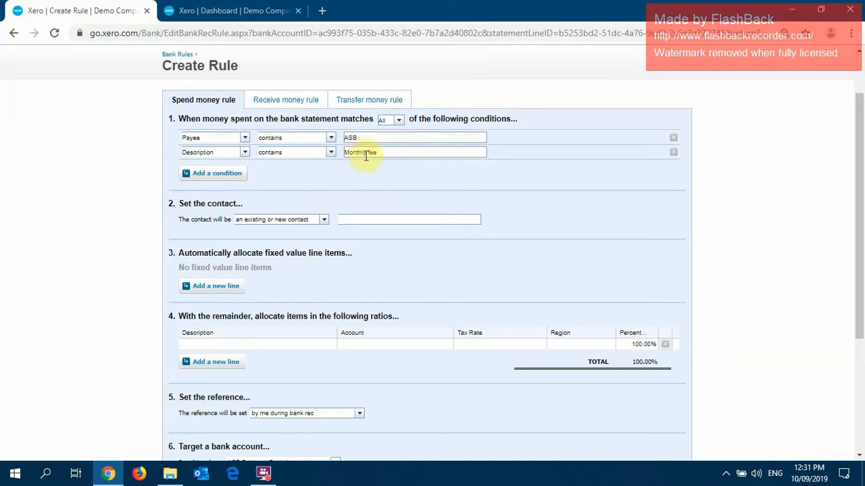
Set the rule's contact to the existing contact ASB.
scroll(337, 175, "down", 1)
left_click(351, 160)
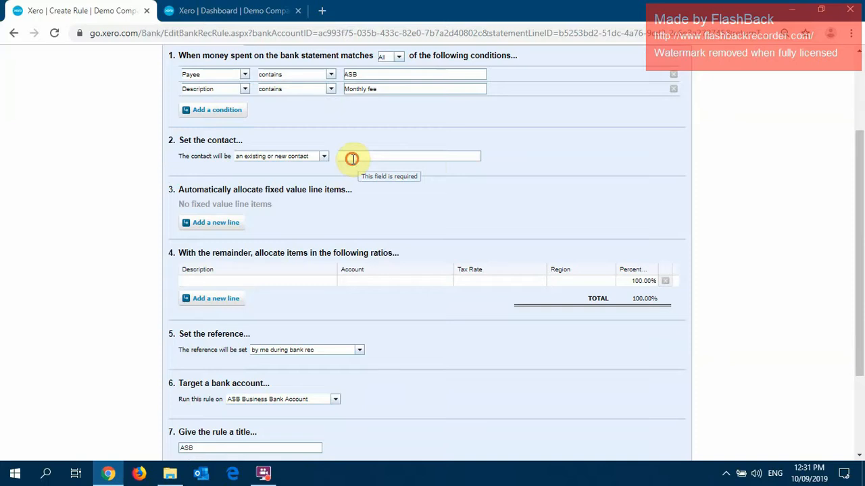
type("AS")
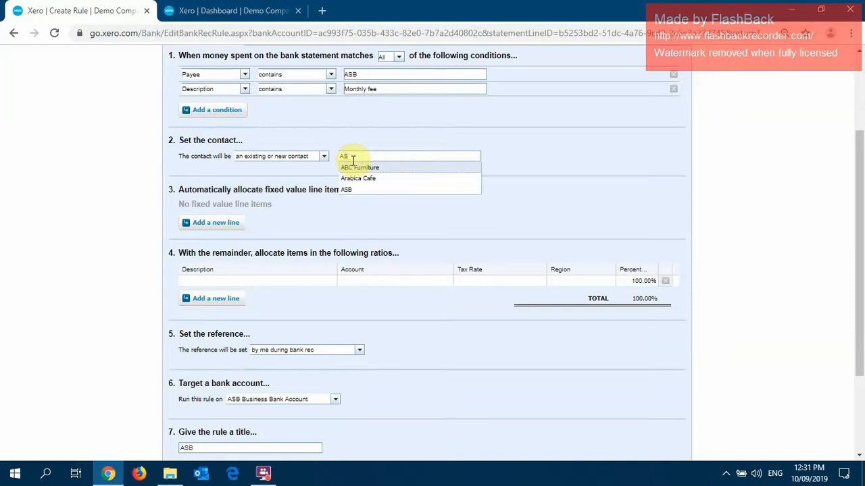
type("B")
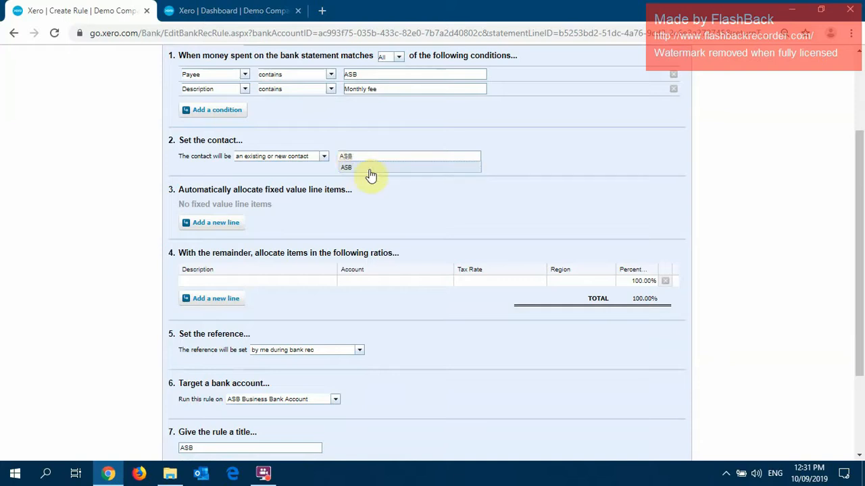
left_click(370, 168)
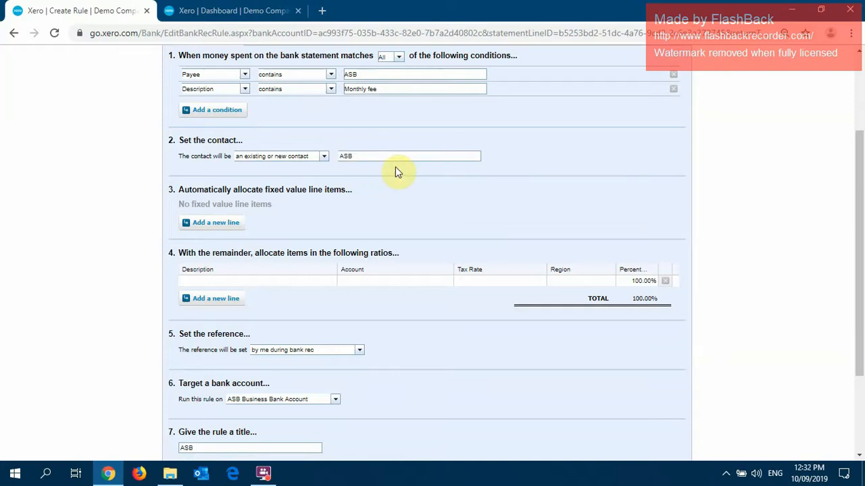
Allocate the rule's remainder to a line described as Monthly Fee on account 404 - Bank Fees.
scroll(395, 176, "down", 2)
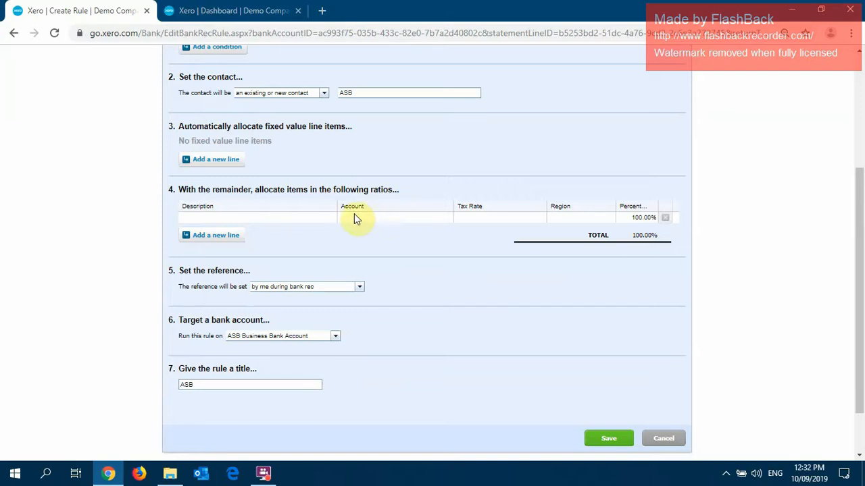
left_click(297, 216)
type("M")
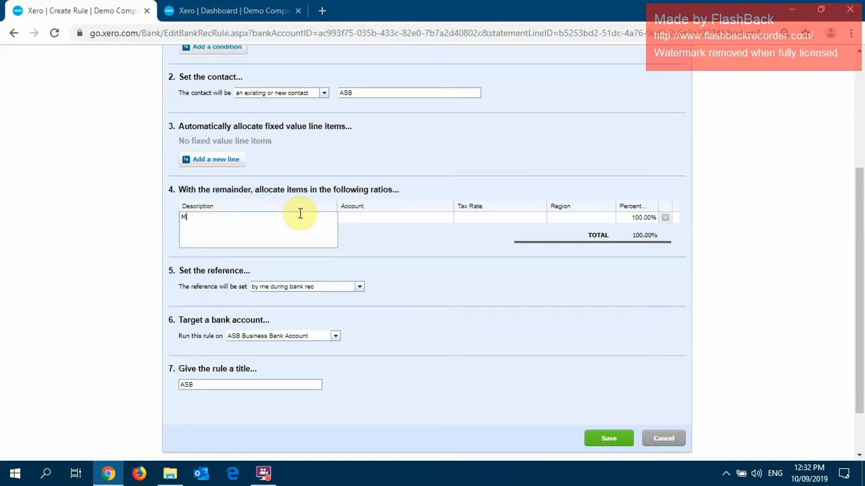
type("onthly Fee")
key("Tab")
type("ban")
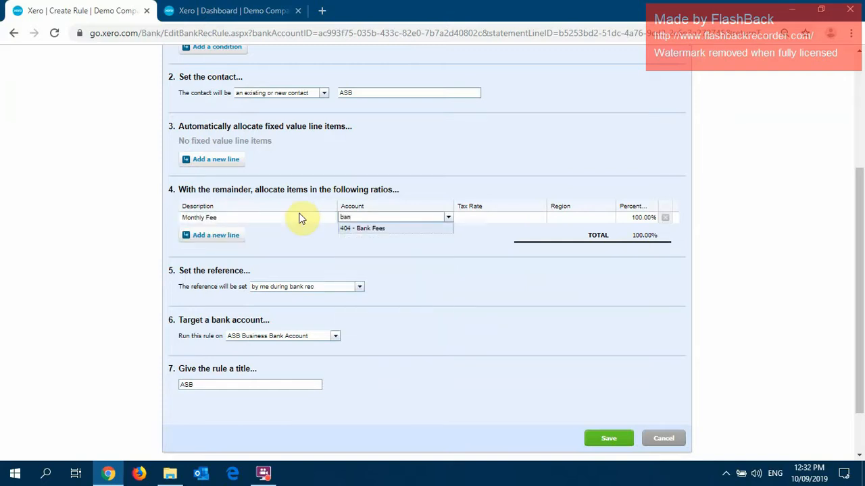
key("Tab")
left_click(471, 159)
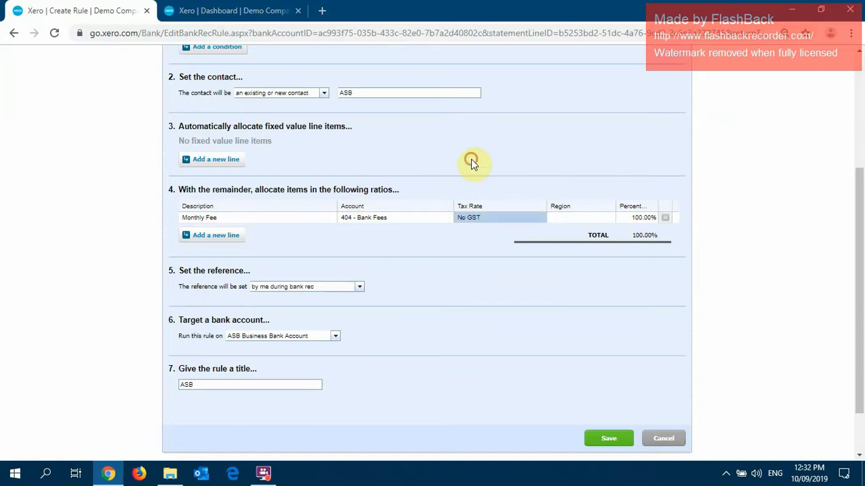
Title the bank rule ASB Monthly Account Fee.
scroll(471, 159, "down", 2)
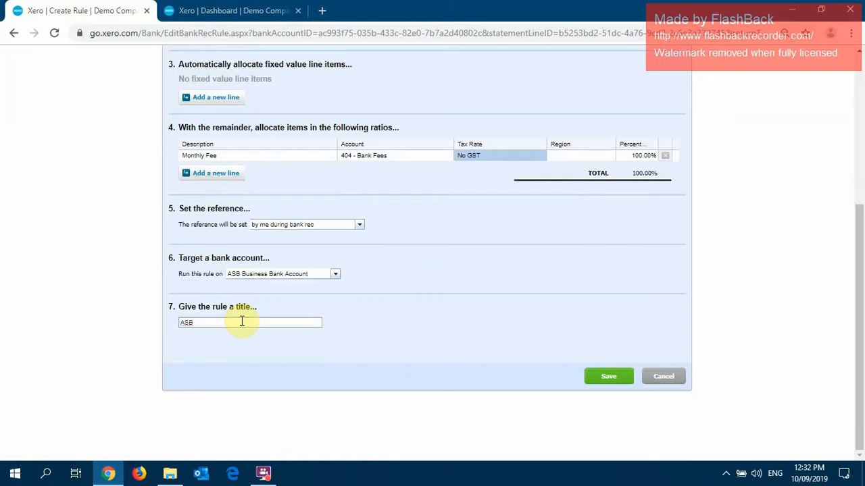
type("Monthly Account Fee")
Review the conditions and allocation of the ASB Monthly Account Fee rule and save it.
scroll(469, 286, "up", 1)
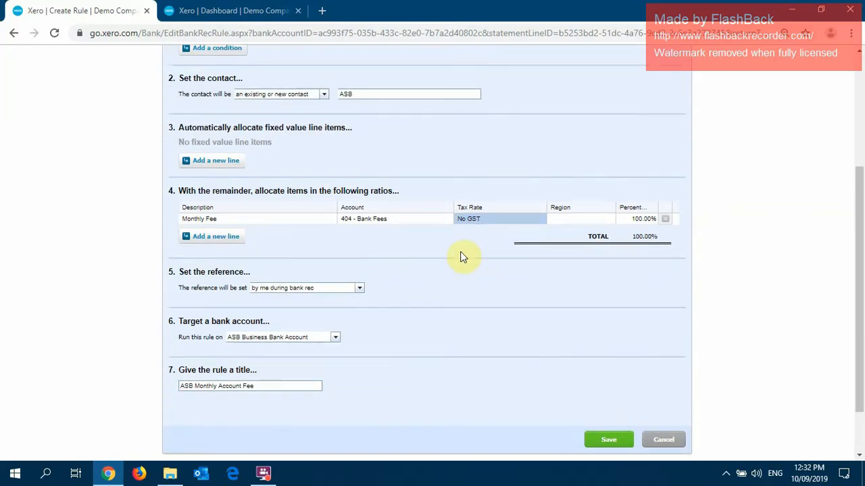
scroll(433, 216, "up", 1)
scroll(396, 185, "up", 1)
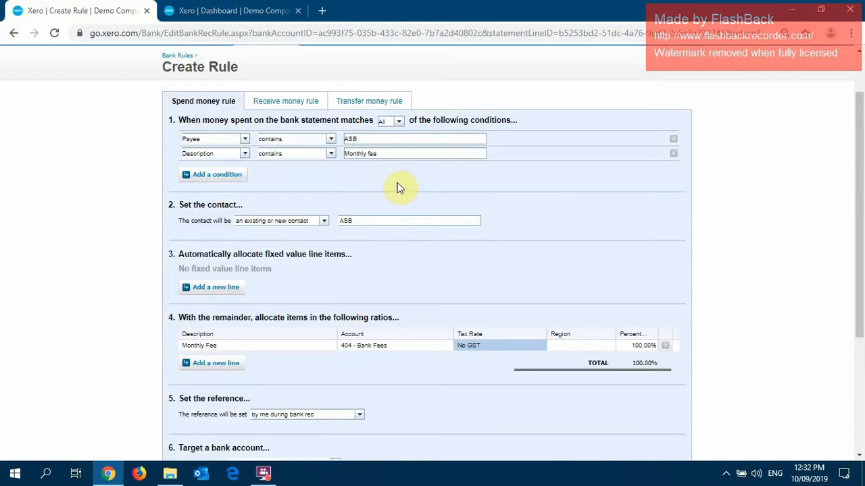
scroll(398, 186, "down", 2)
left_click(605, 376)
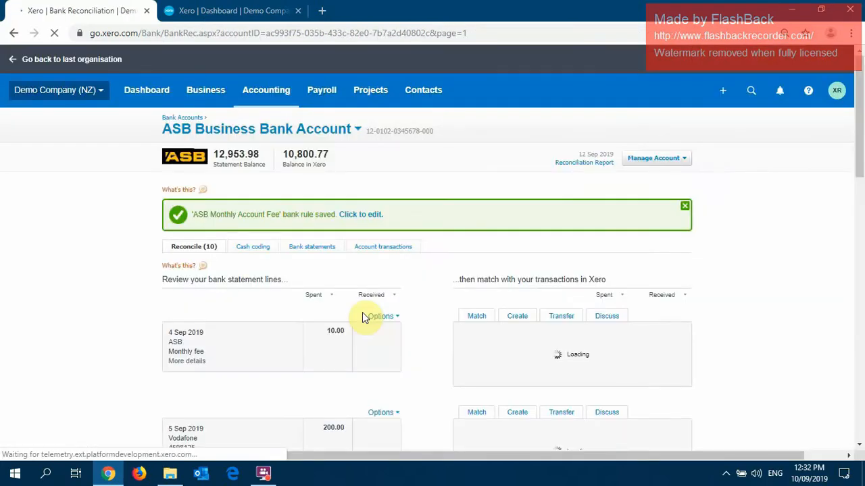
Reconcile the 4 Sep 2019 ASB statement line of 10.00 by applying the ASB Monthly Account Fee rule.
scroll(361, 317, "down", 3)
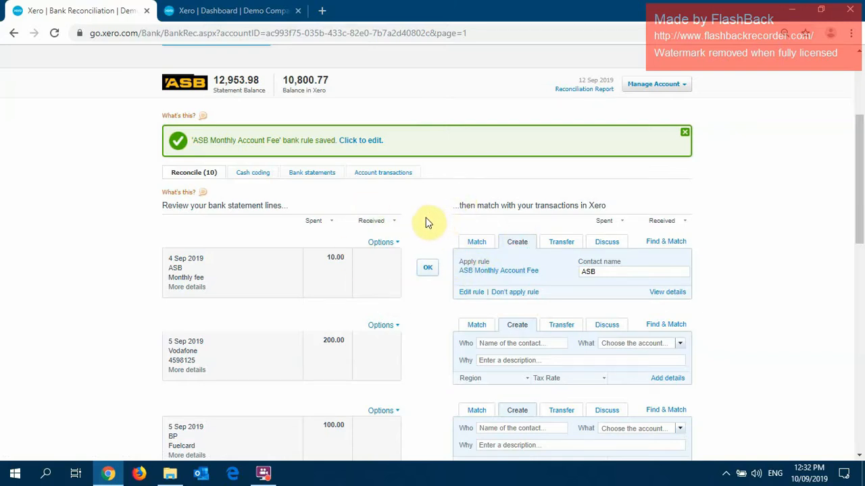
scroll(425, 217, "down", 1)
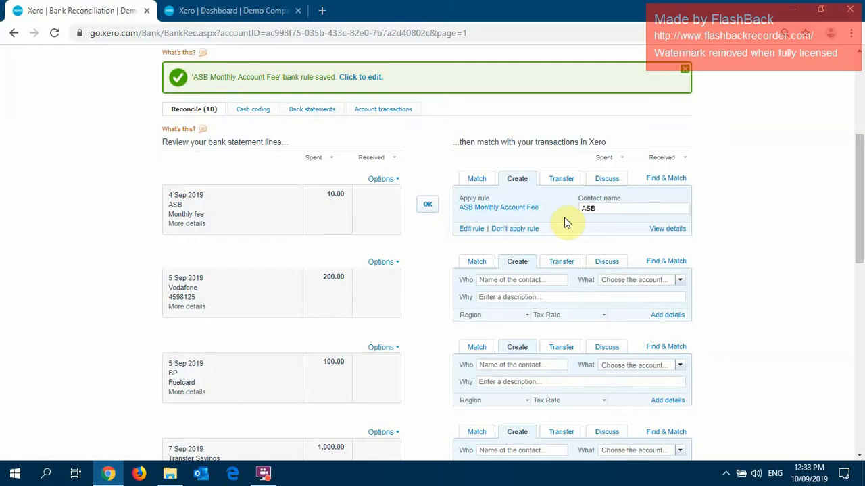
left_click(430, 204)
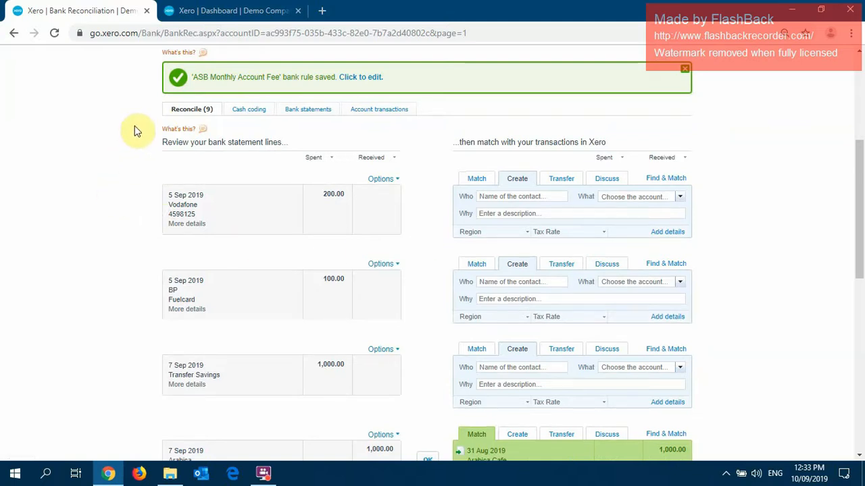
left_click(97, 141)
Create a bank rule from the 5 Sep 2019 Vodafone statement line, with its payee and description conditions set to contains.
left_click(381, 180)
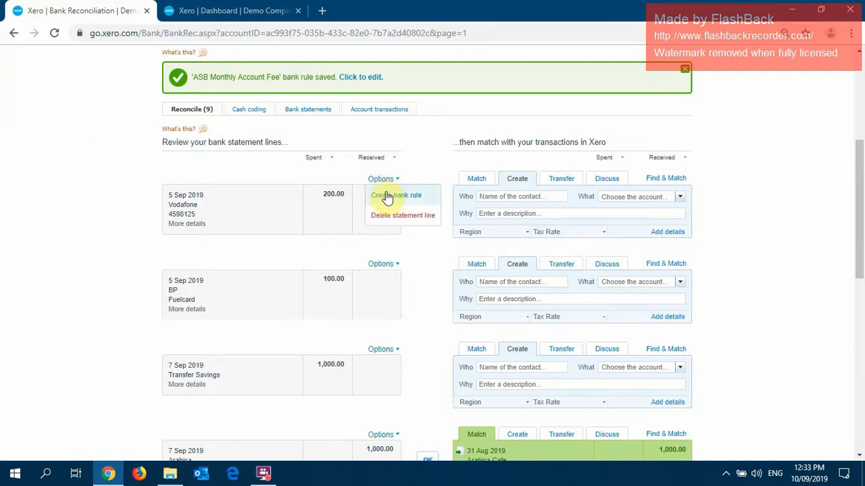
left_click(389, 197)
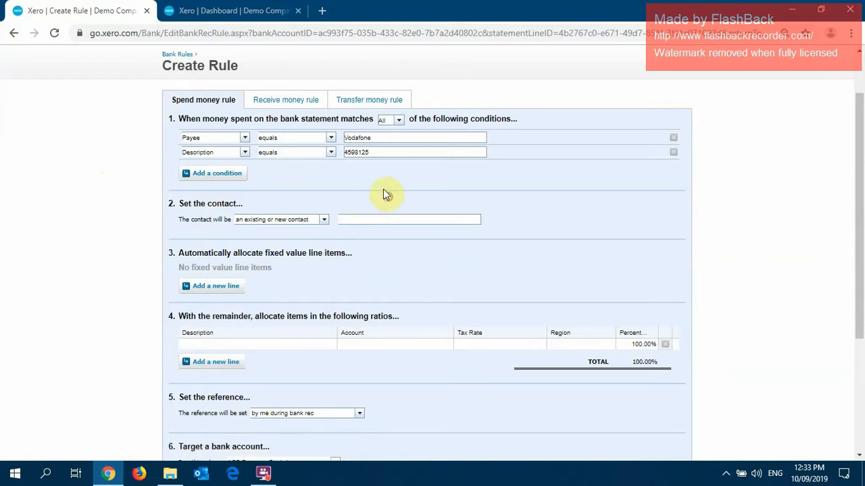
left_click(331, 138)
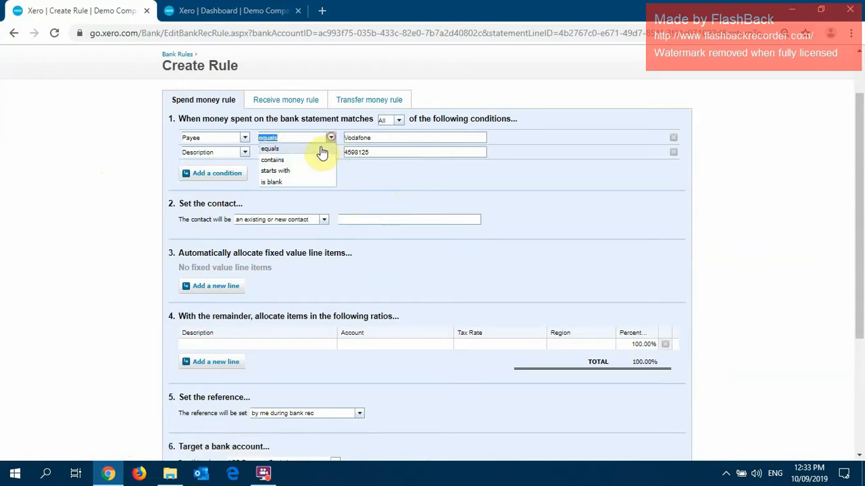
left_click(309, 160)
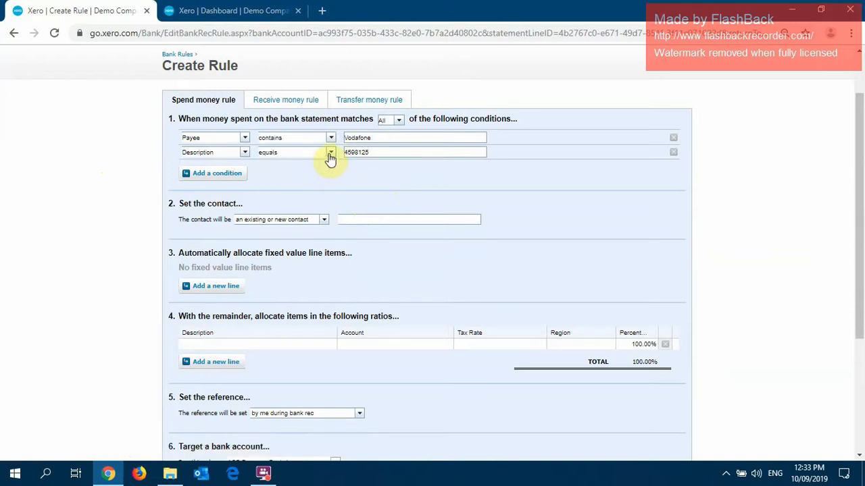
left_click(330, 155)
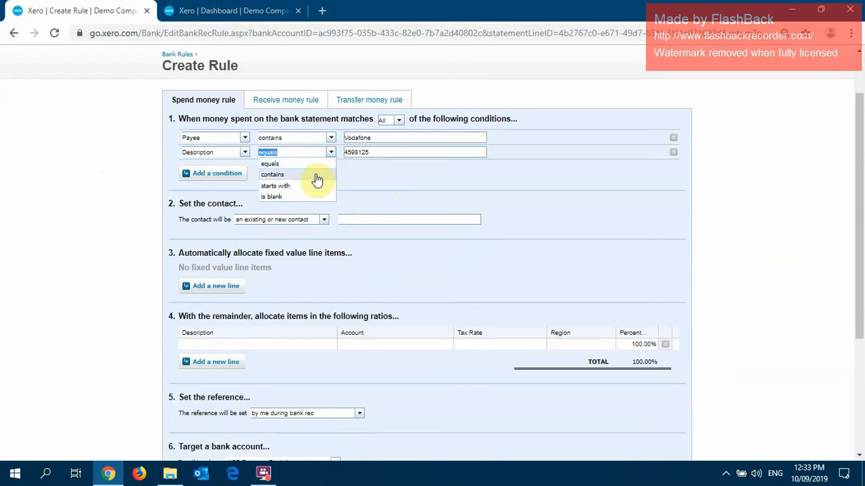
left_click(316, 175)
Set the contact of the bank rule to Vodafone.
left_click(354, 219)
type("Vodafone")
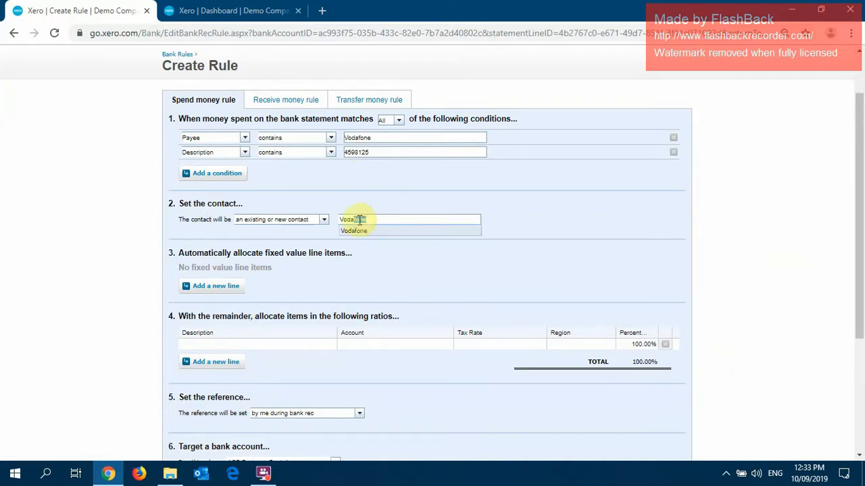
left_click(353, 230)
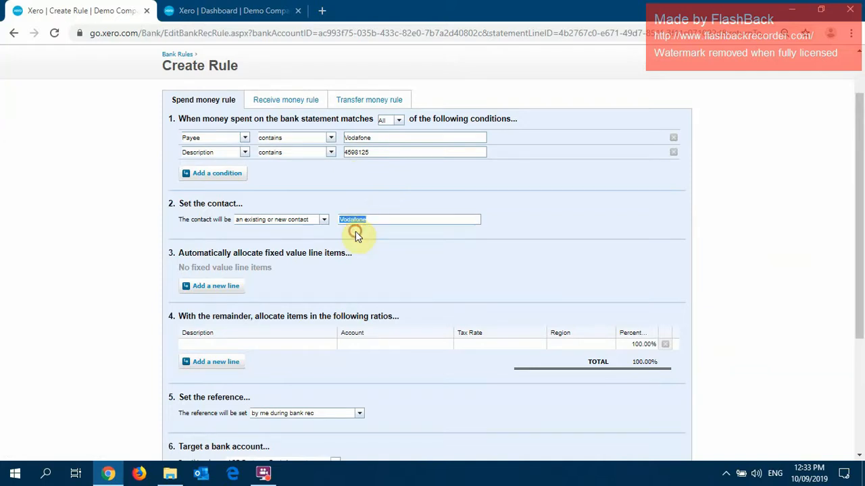
Add a fixed value line item described as Monthly Internet to the bank rule.
scroll(406, 219, "down", 1)
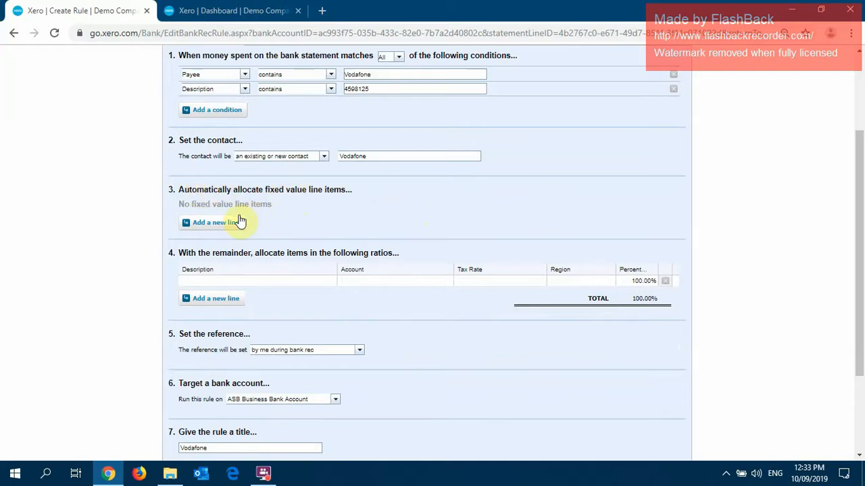
left_click(211, 223)
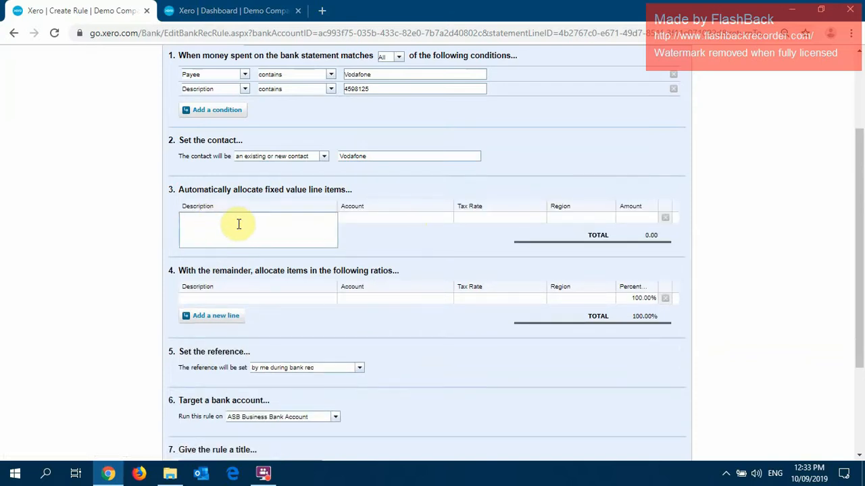
type("Monthly Internet")
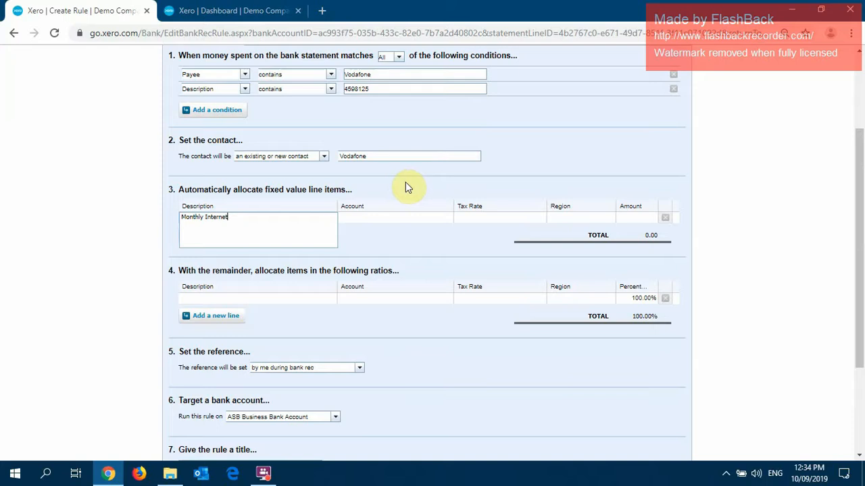
Code the Monthly Internet line to account 489 - Telephone & Internet with 15% GST on Expenses and an amount of 150.00.
key("Tab")
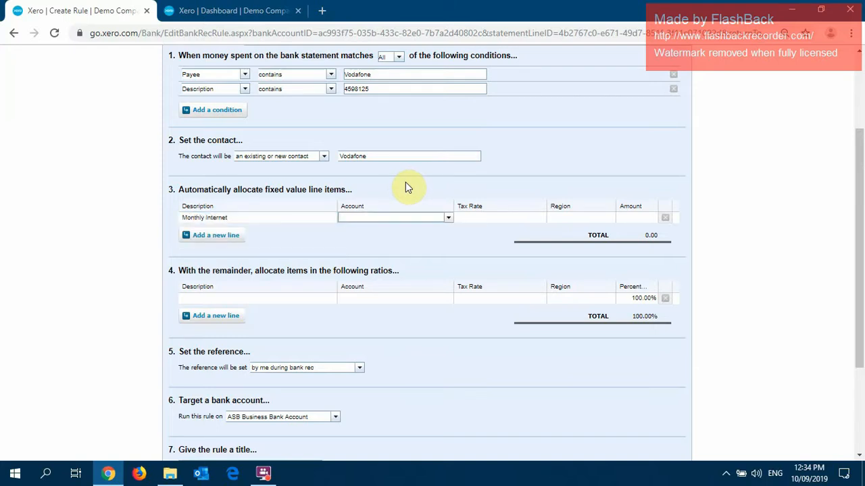
type("tel")
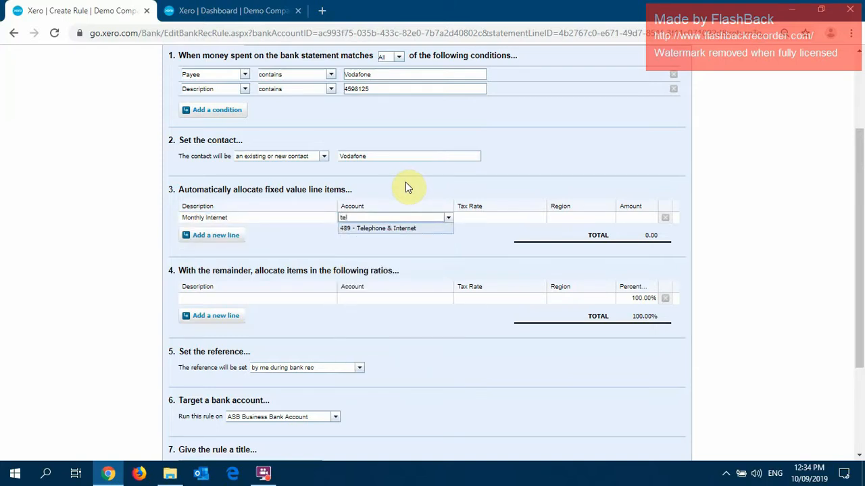
key("Tab")
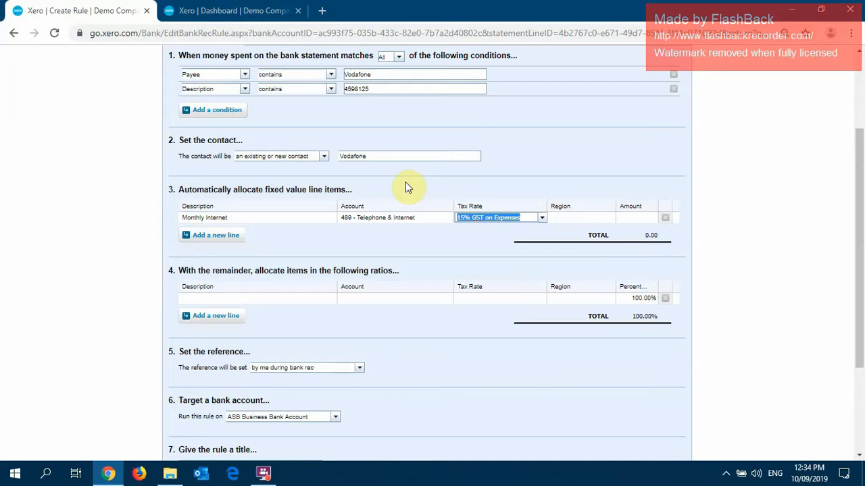
key("Tab")
key("Tab")
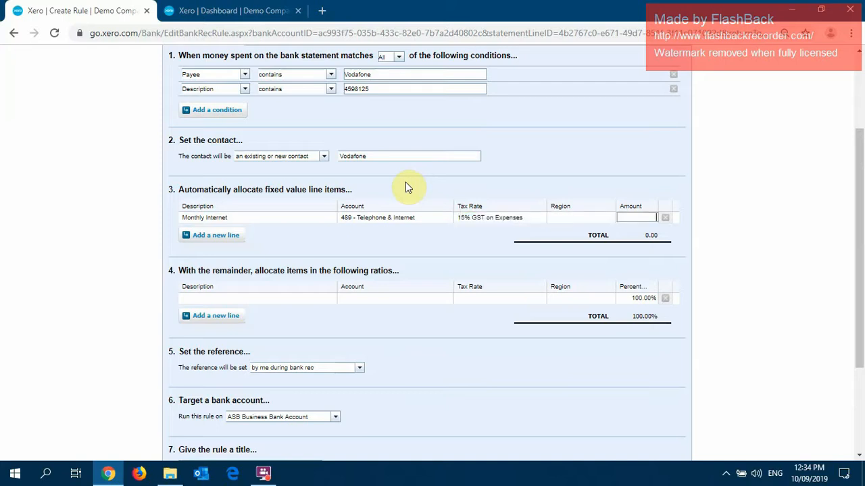
type("150")
left_click(577, 177)
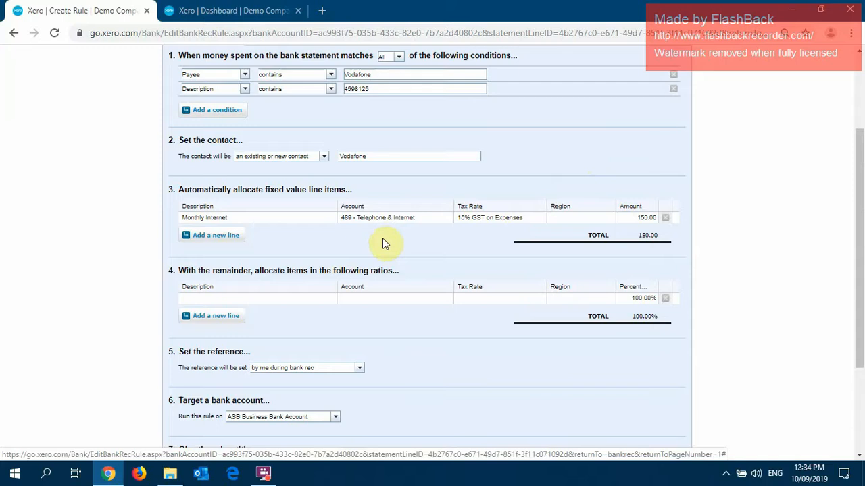
Allocate 100% of the rule's remainder to a line described as Private Phone on account 980 - Owner A Drawings.
left_click(292, 299)
type("Priva")
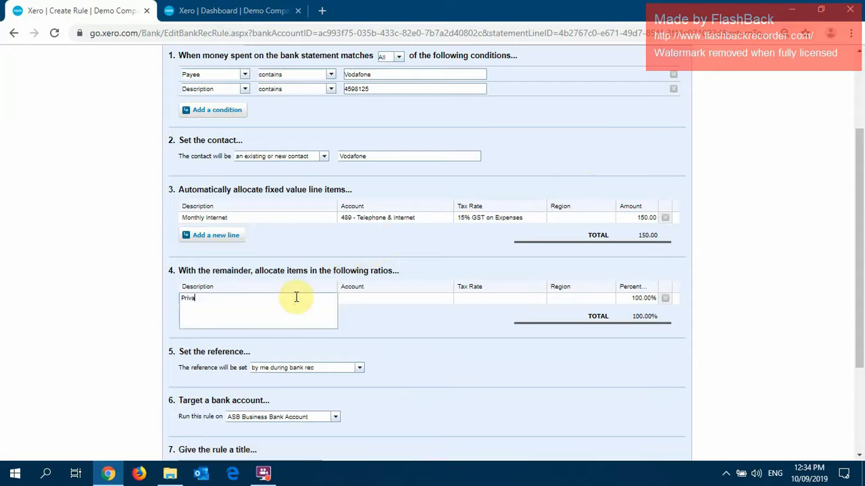
type("te Phone")
key("Tab")
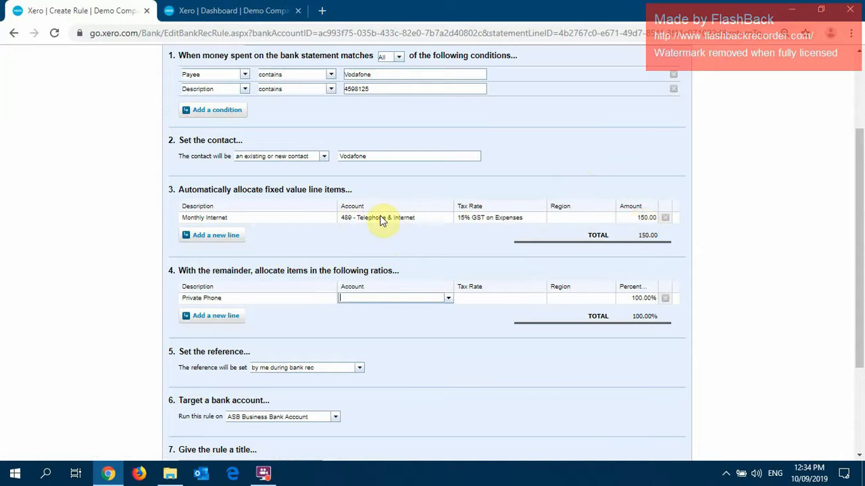
type("draw")
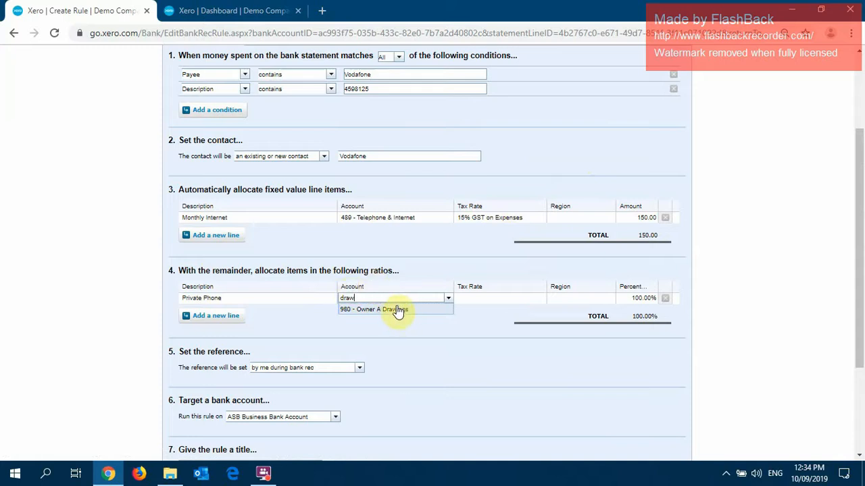
left_click(396, 308)
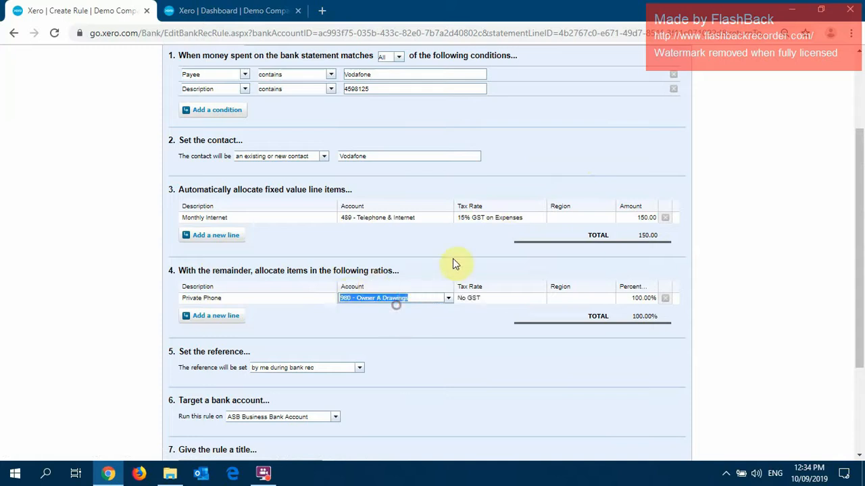
left_click(639, 299)
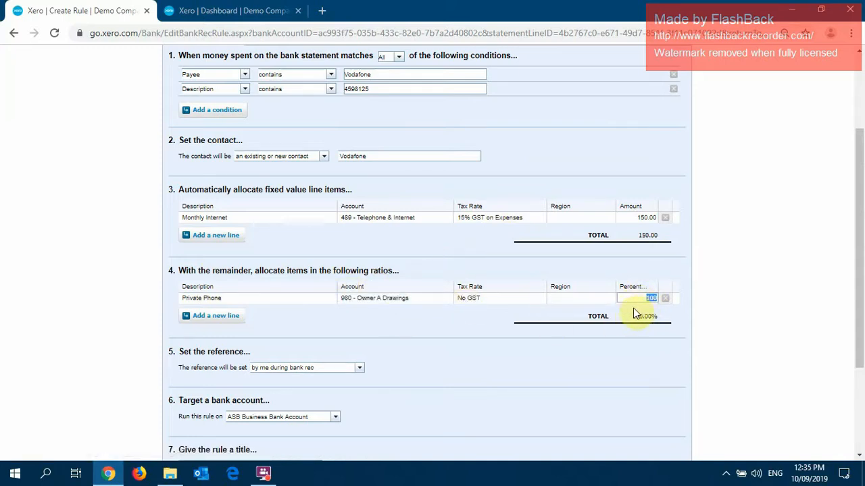
Title the bank rule Vodafone Monthly Bill.
scroll(540, 307, "down", 2)
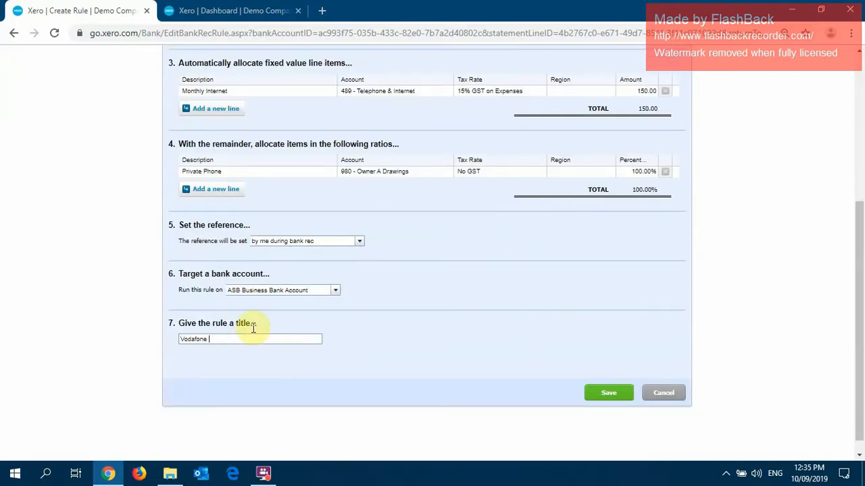
type("onthly Bill")
left_click(222, 339)
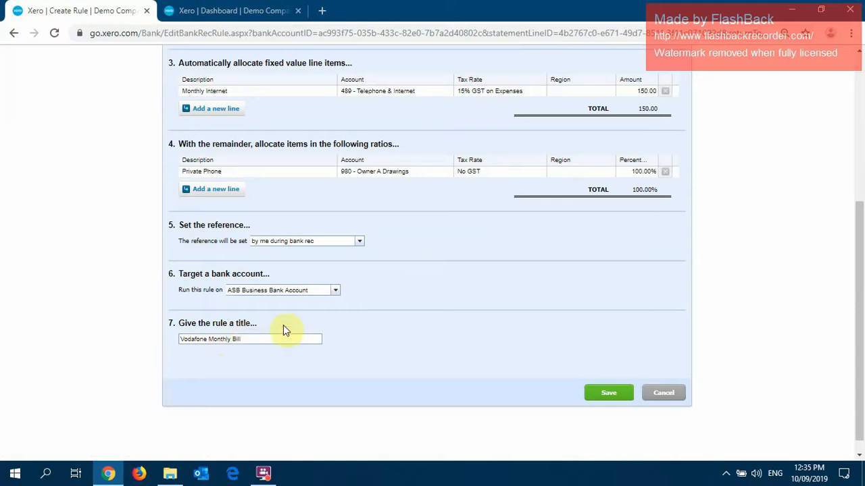
Review the conditions and allocations of the Vodafone Monthly Bill rule and save it.
scroll(406, 314, "up", 4)
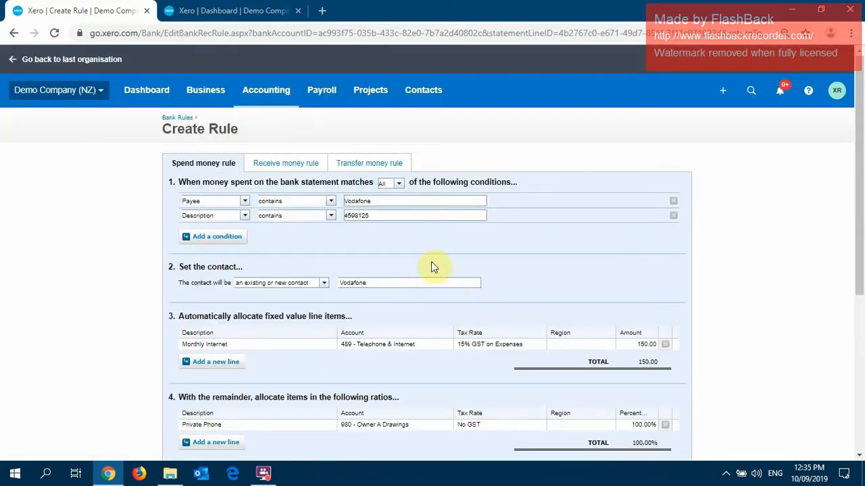
scroll(421, 240, "down", 5)
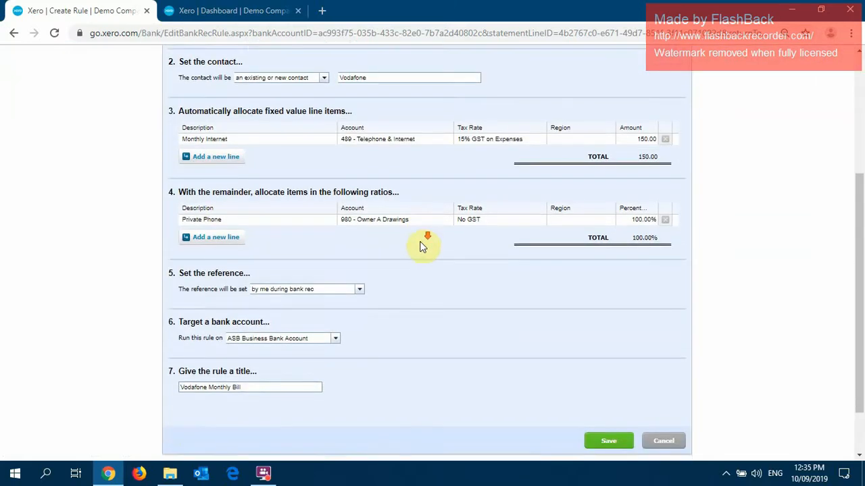
left_click(603, 377)
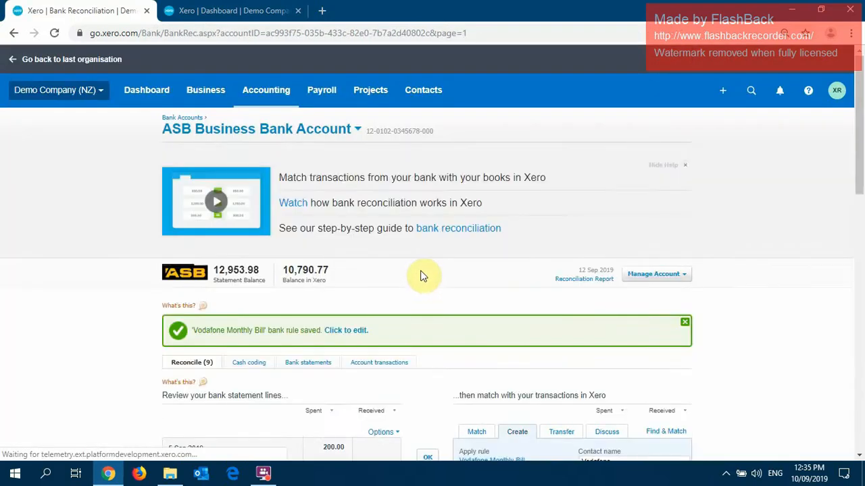
Reconcile the 5 Sep 2019 Vodafone statement line of 200.00 by applying the Vodafone Monthly Bill rule.
scroll(424, 281, "down", 3)
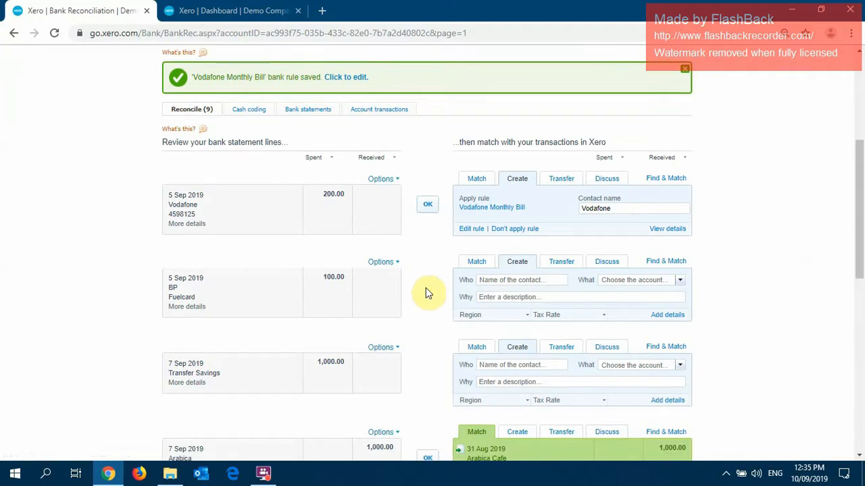
left_click(427, 205)
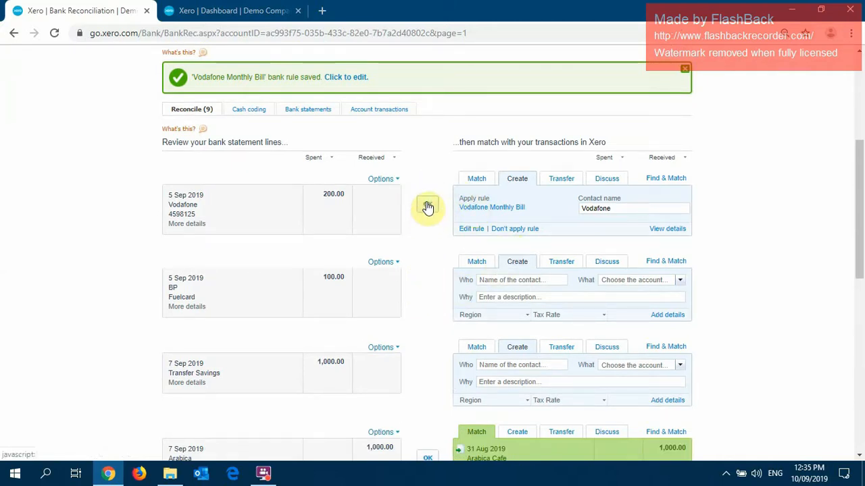
left_click(428, 206)
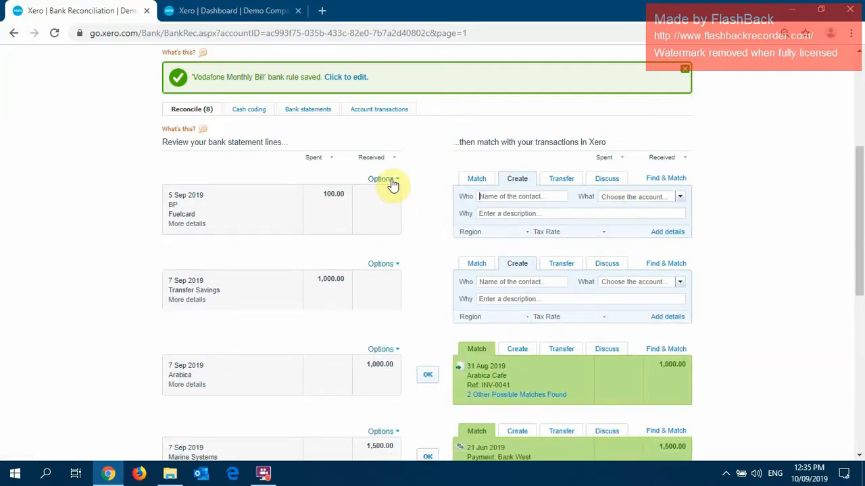
Create a bank rule from the 5 Sep 2019 BP Fuelcard line, using contains for both conditions and BP as the contact.
left_click(381, 182)
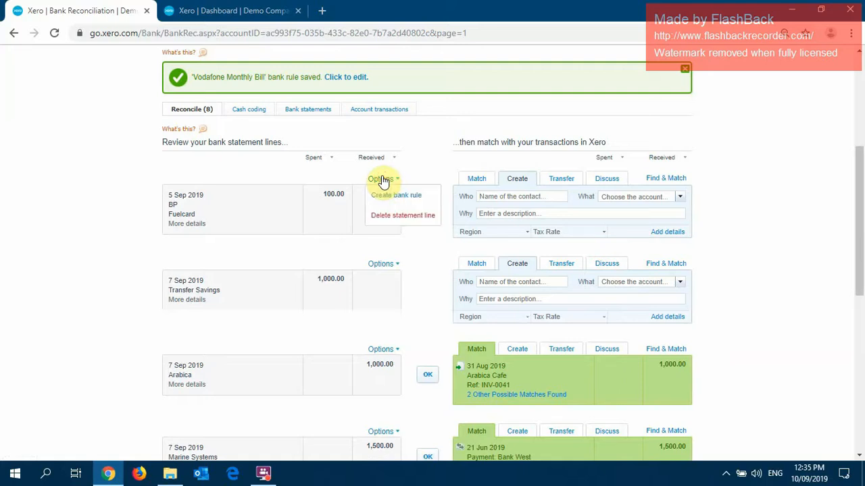
left_click(397, 195)
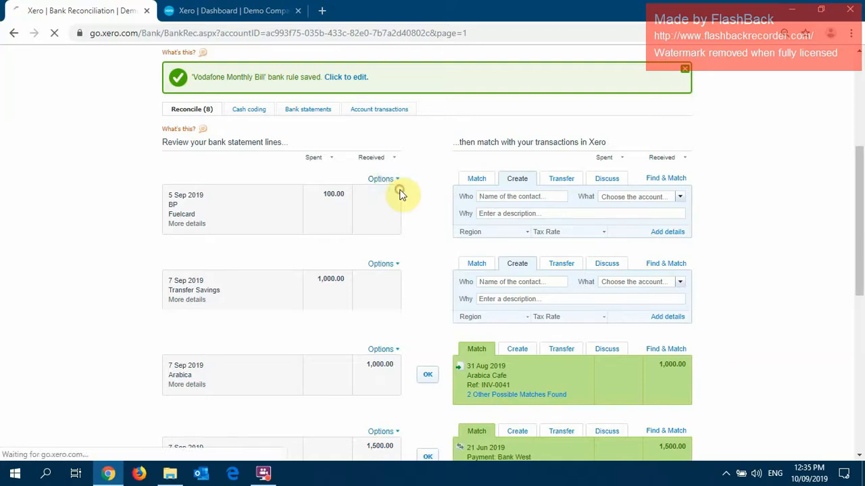
scroll(101, 187, "down", 1)
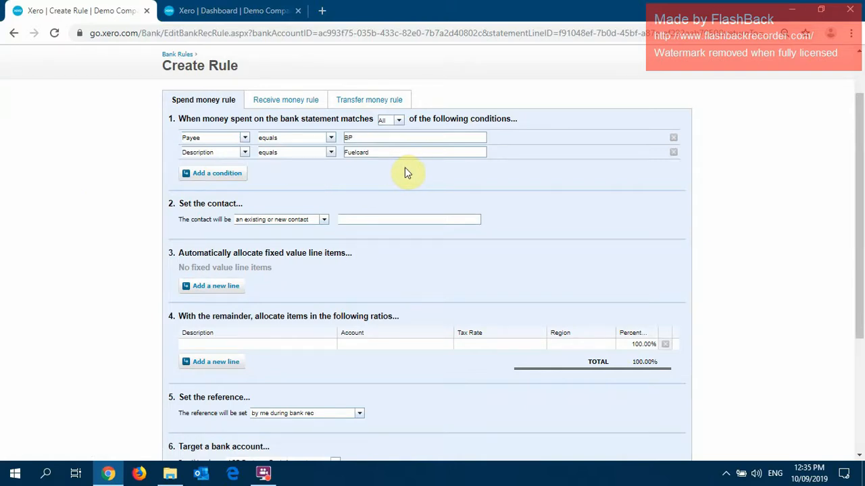
left_click(332, 138)
left_click(314, 162)
left_click(332, 152)
left_click(308, 174)
scroll(388, 169, "down", 1)
left_click(382, 155)
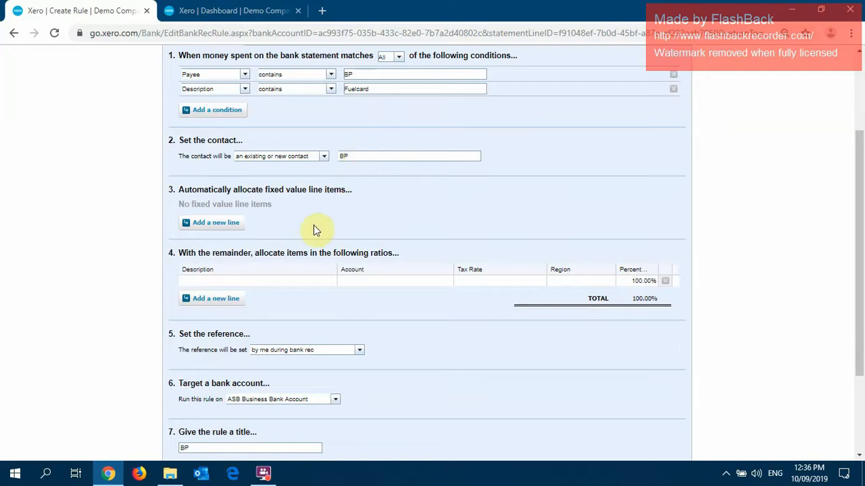
Add a second remainder line to the BP rule and describe the first one as 80% Business Portion.
left_click(230, 295)
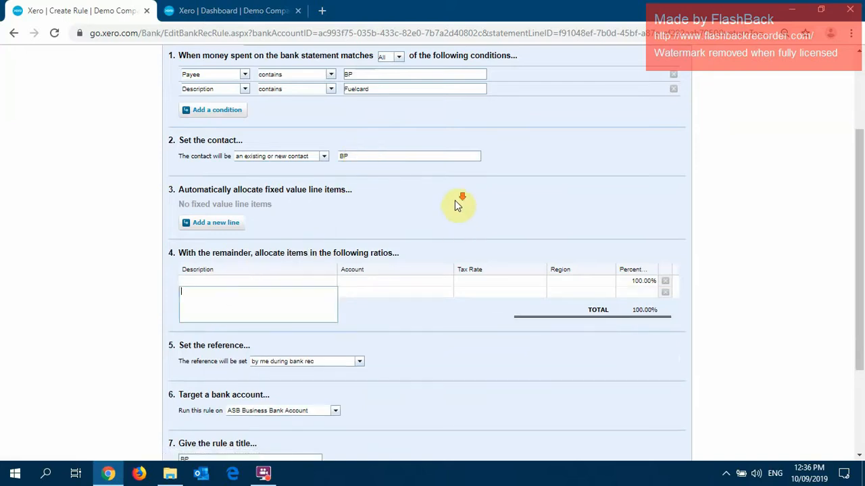
scroll(455, 200, "down", 1)
left_click(431, 160)
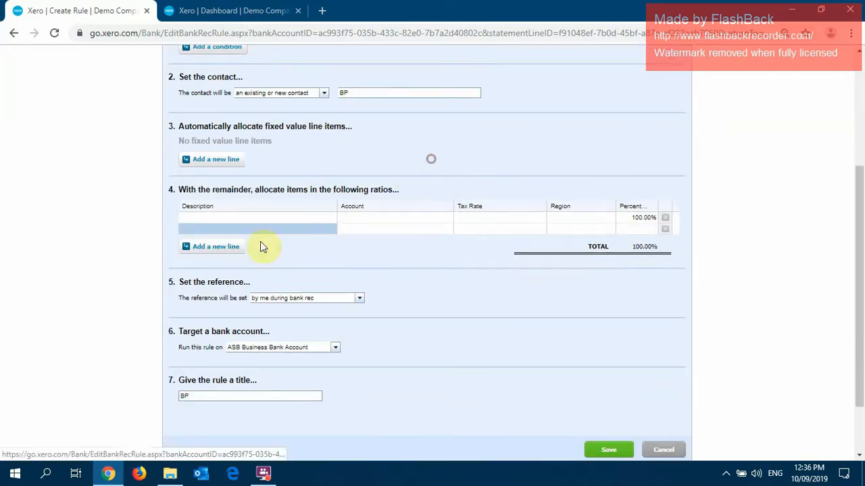
left_click(235, 216)
type("80% B")
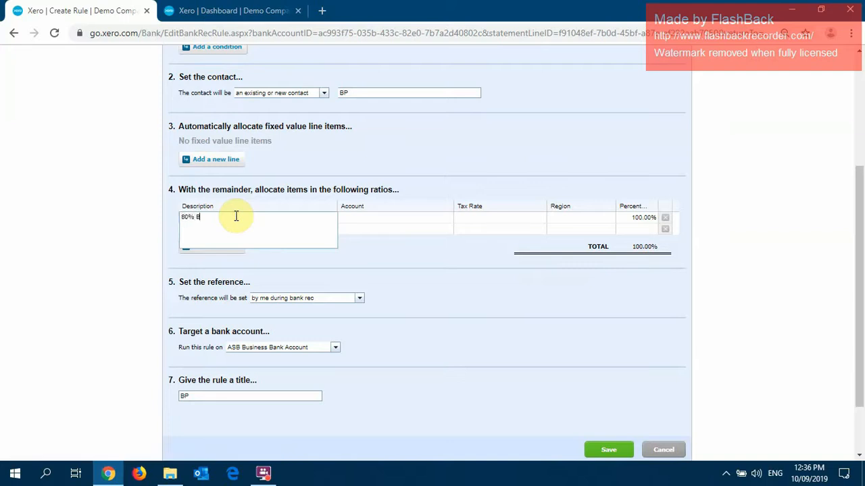
type("usiness Portion")
key("Tab")
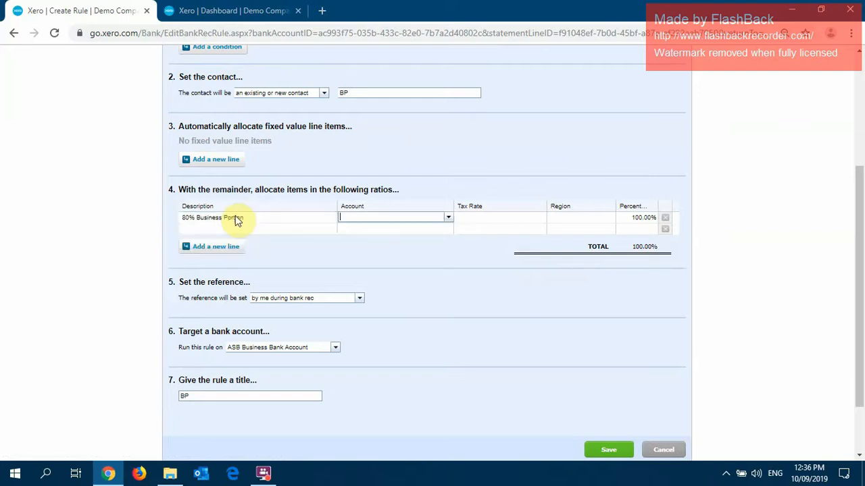
Allocate the BP rule's 80% Business Portion line to 449 - Motor Vehicle Expenses at 80 percent.
type("449")
key("Tab")
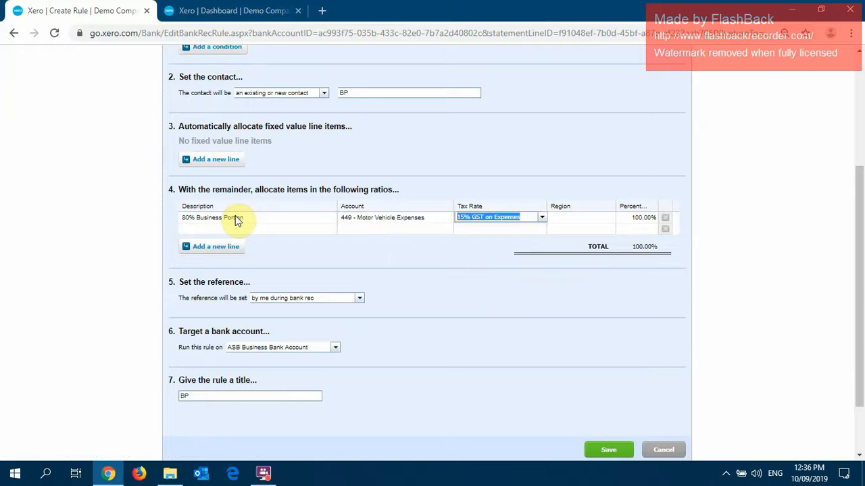
left_click(430, 167)
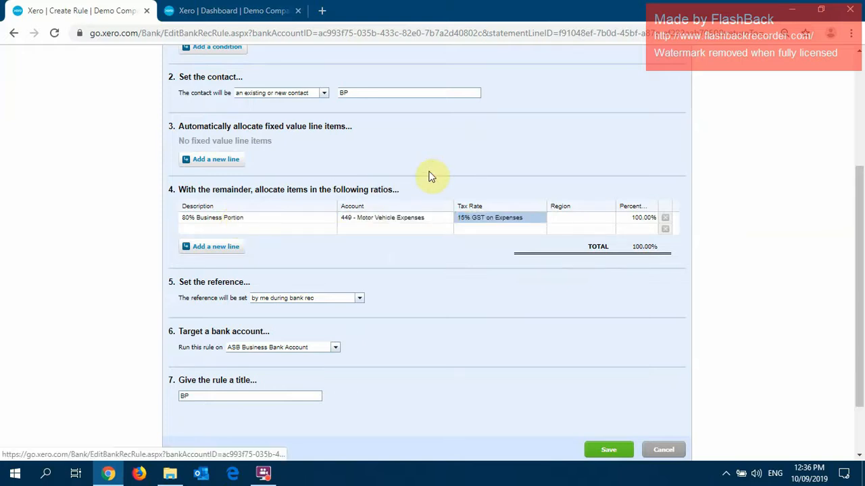
left_click(627, 218)
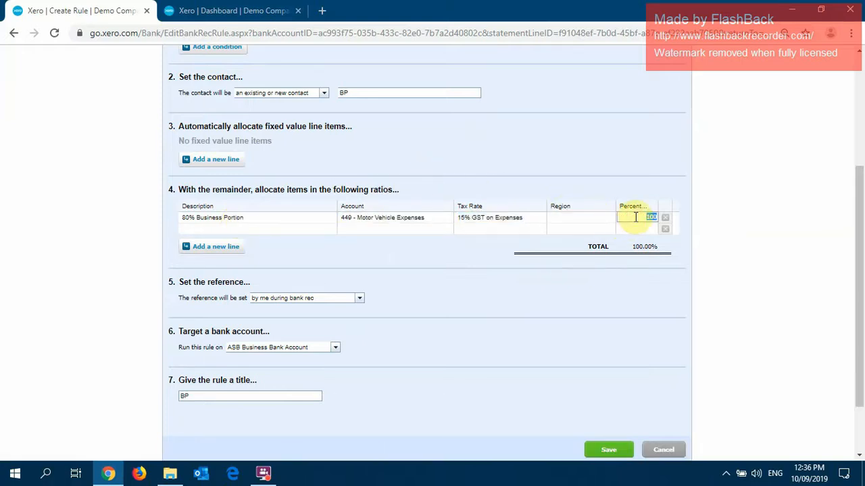
type("80")
left_click(565, 151)
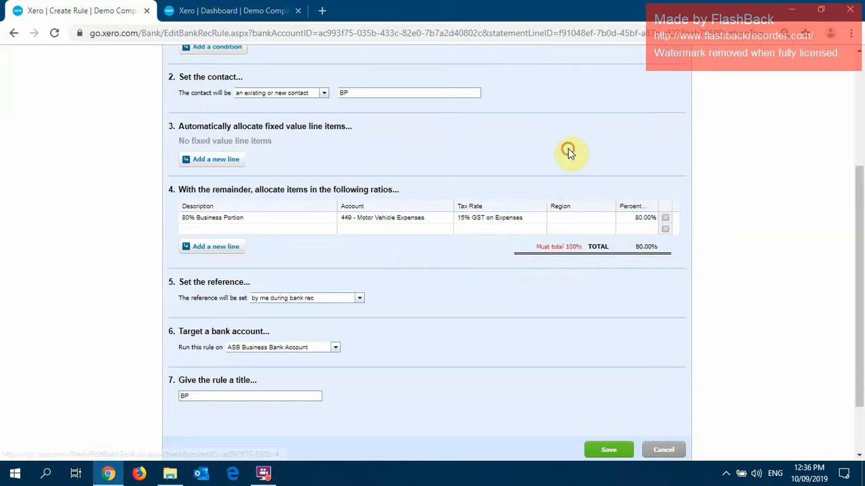
Describe the rule's second remainder line as 20% Private Portion and allocate it to 980 - Owner A Drawings at 20 percent.
left_click(259, 228)
type("20")
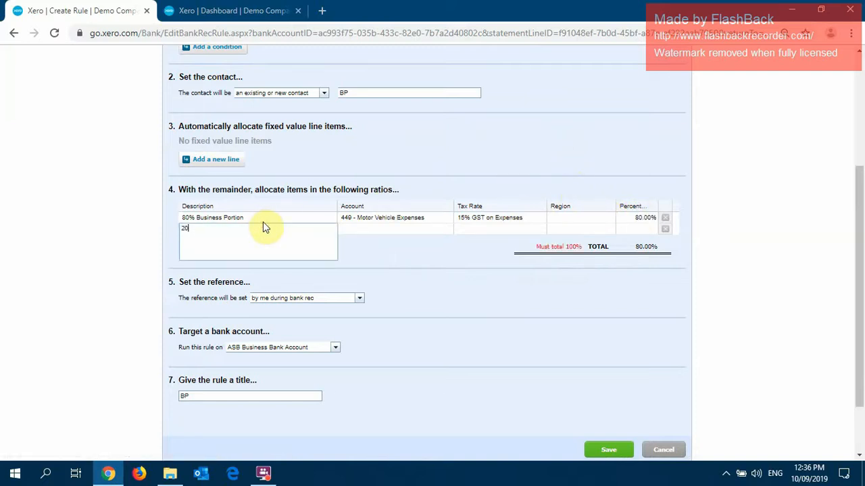
type("% Private Portion")
key("Tab")
type("680")
key("Tab")
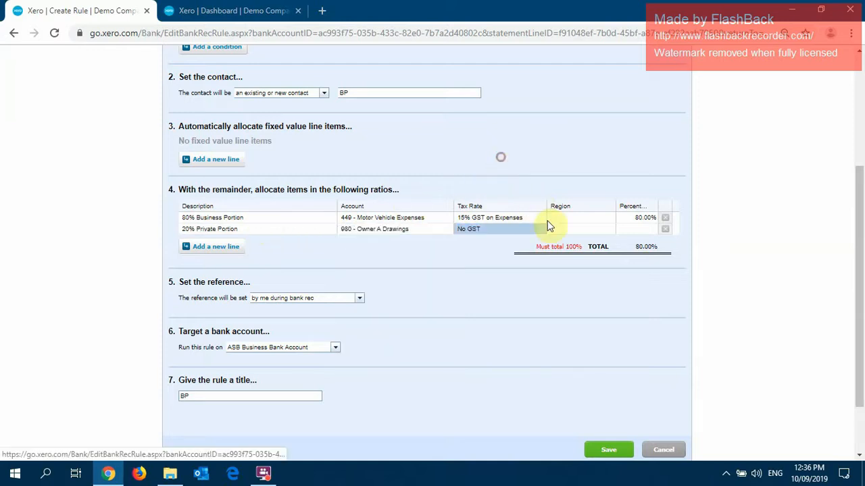
left_click(636, 231)
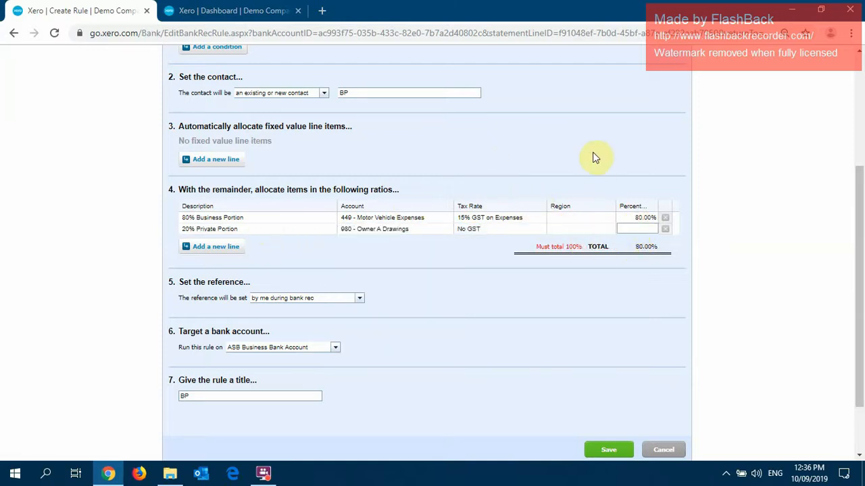
type("20")
left_click(596, 146)
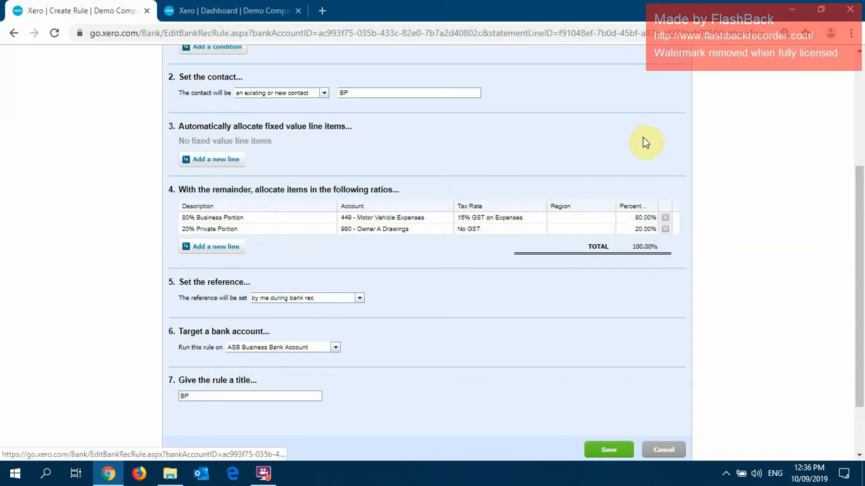
Title the rule BP Fuel Card and target it at the ASB Business Bank Account.
left_click(223, 391)
type("b")
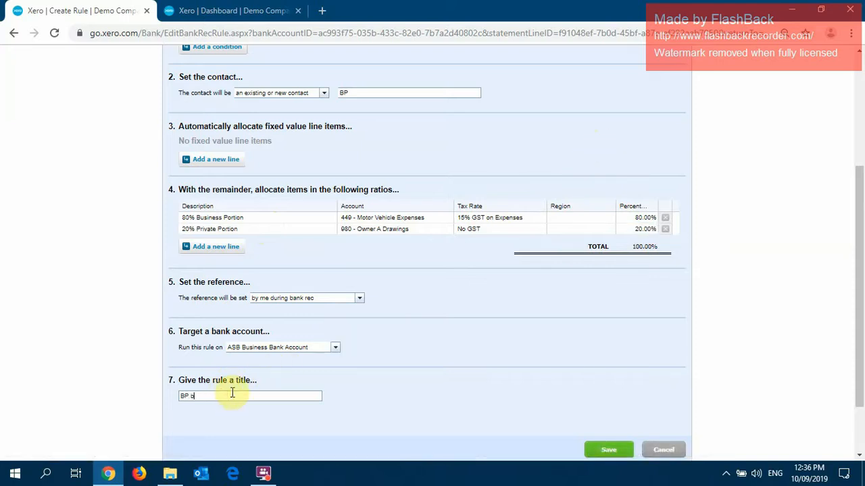
type("Fuel Cr")
type("rd")
scroll(479, 301, "down", 2)
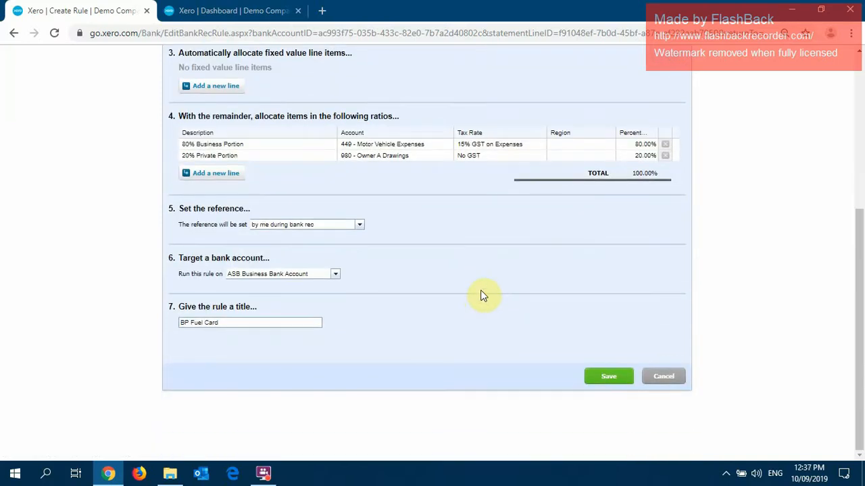
left_click(334, 273)
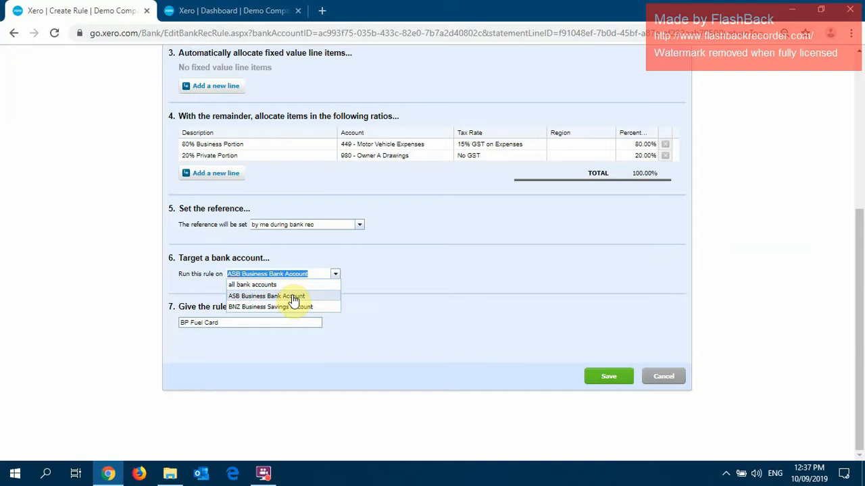
left_click(313, 299)
Save the BP Fuel Card rule and apply it to reconcile the 5 Sep 2019 BP Fuelcard line of 100.00.
left_click(606, 374)
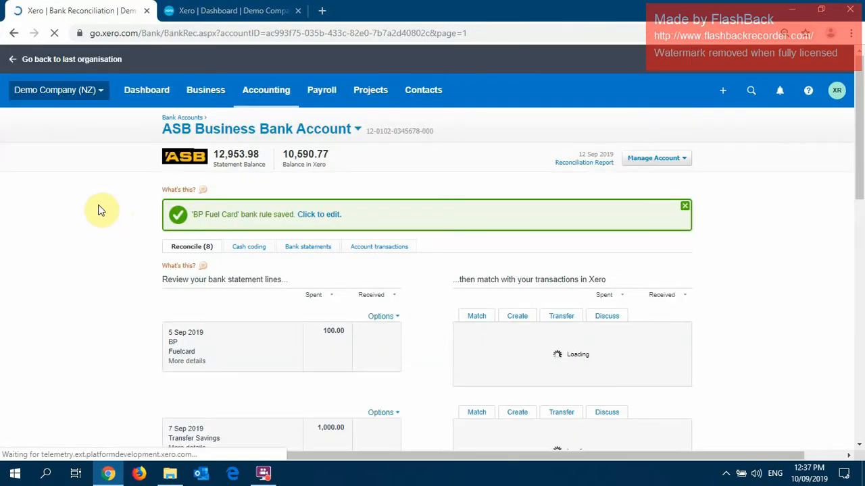
scroll(96, 213, "down", 5)
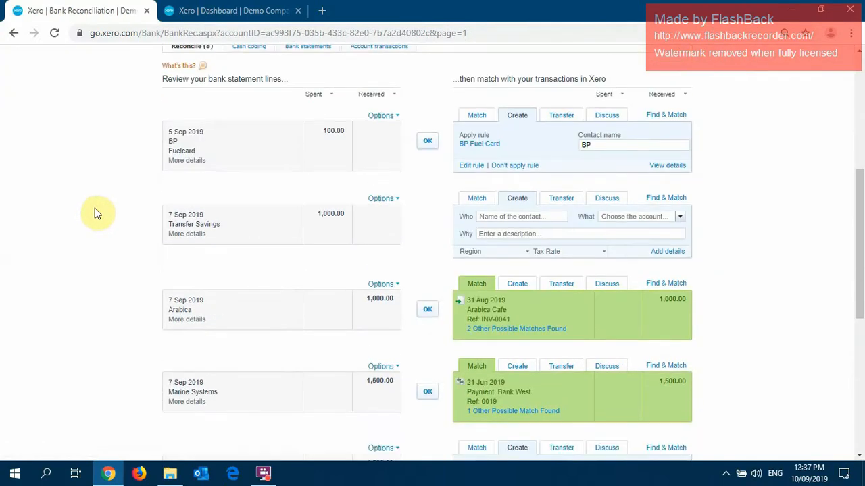
left_click(427, 143)
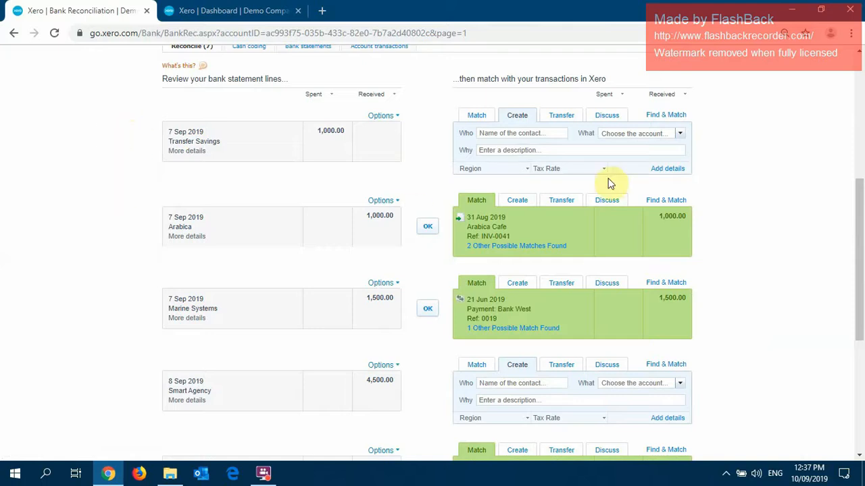
Set up the 7 Sep 2019 Transfer Savings line as a transfer to the BNZ Business Savings Account.
left_click(563, 117)
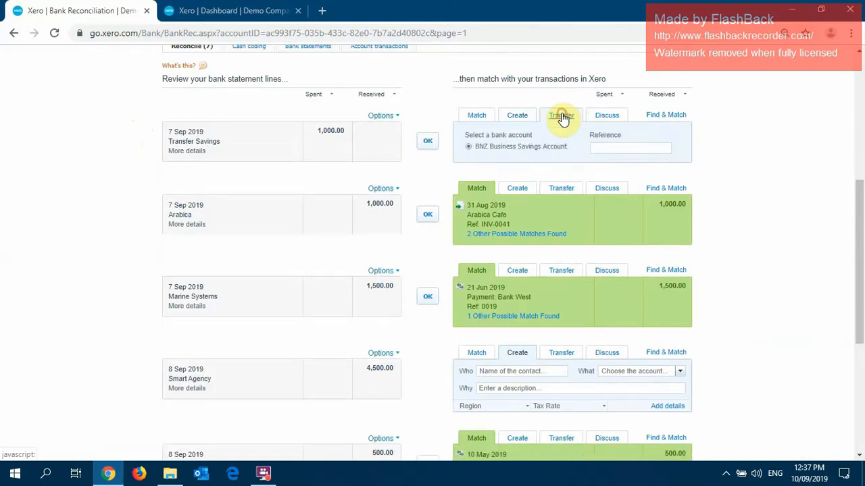
left_click(514, 121)
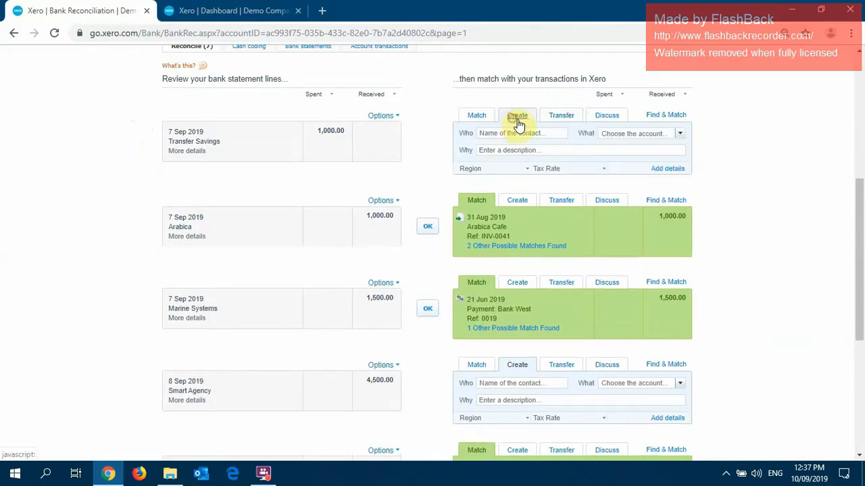
left_click(558, 122)
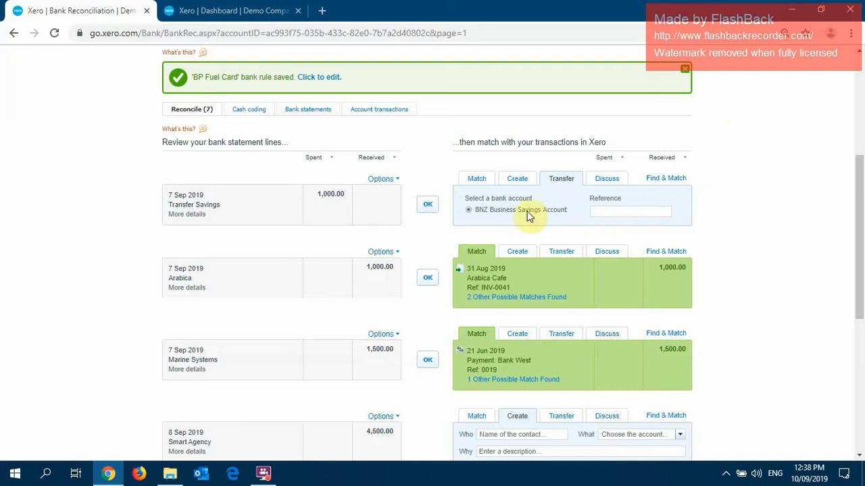
scroll(289, 136, "up", 5)
Check both bank accounts on the dashboard and examine the details of the Transfer Savings statement line.
left_click(220, 11)
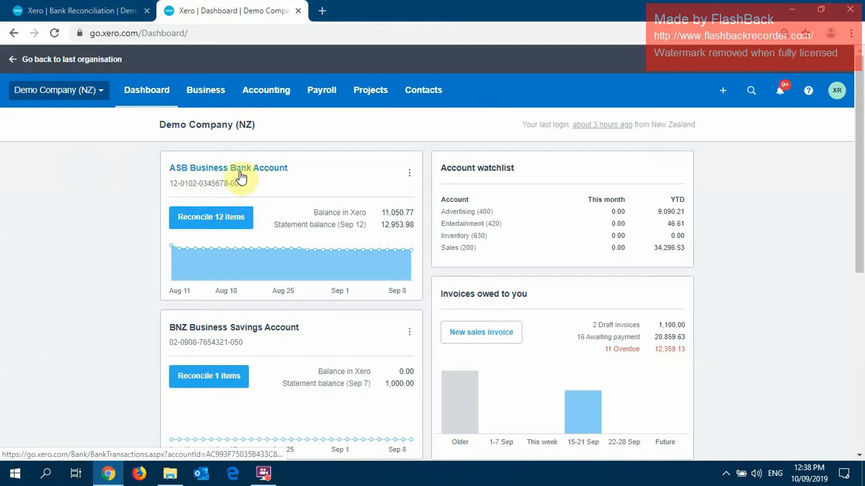
scroll(298, 313, "down", 1)
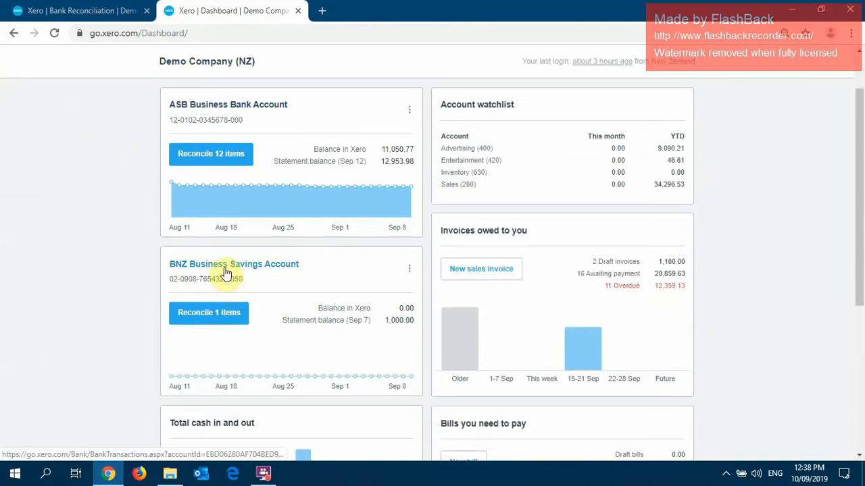
left_click(94, 10)
scroll(100, 232, "down", 1)
scroll(98, 234, "down", 2)
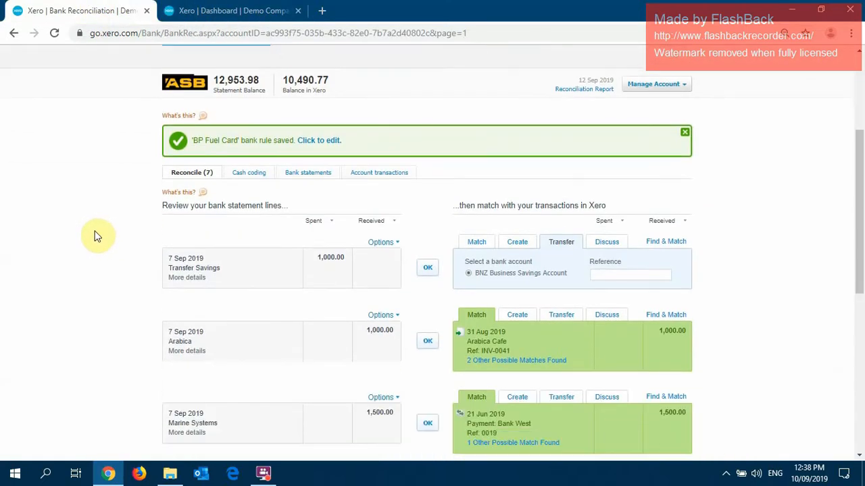
left_click(187, 214)
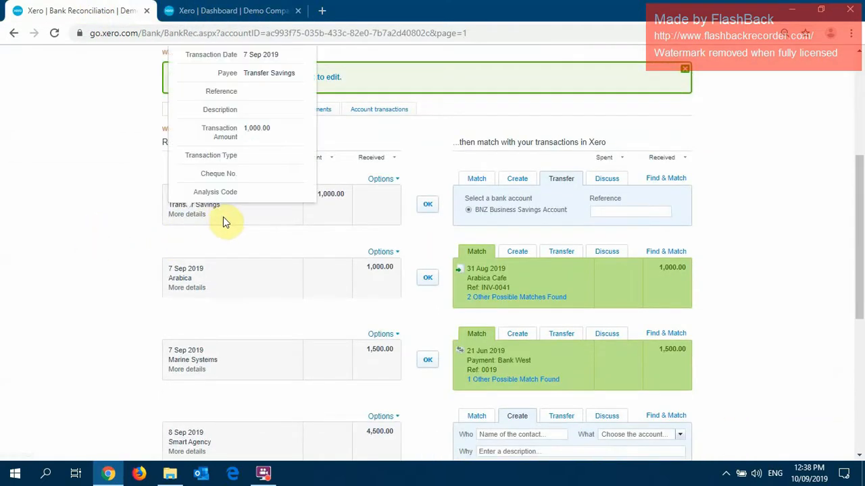
scroll(304, 88, "up", 1)
left_click(303, 100)
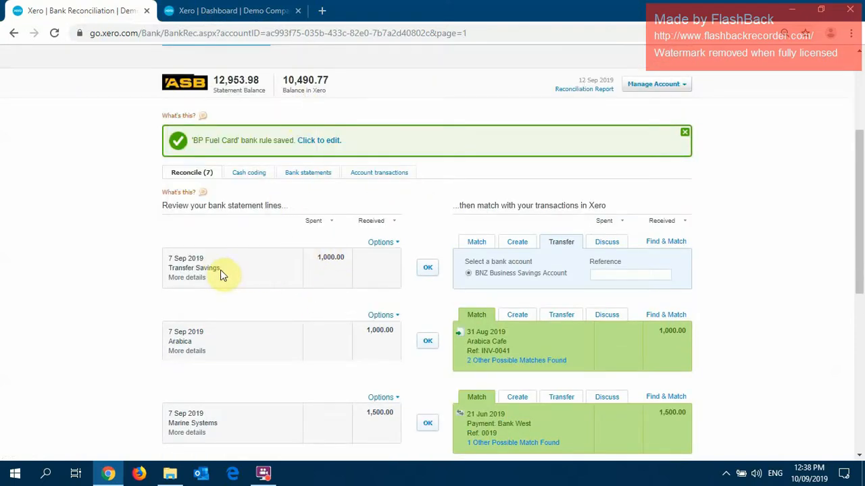
Open the BNZ Business Savings Account's reconciliation and examine the payee and account number on its ASB statement line.
left_click(225, 8)
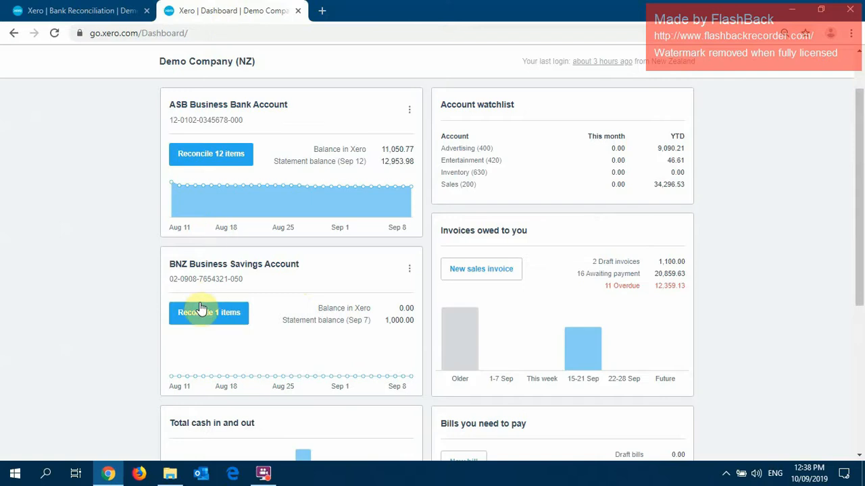
left_click(232, 269)
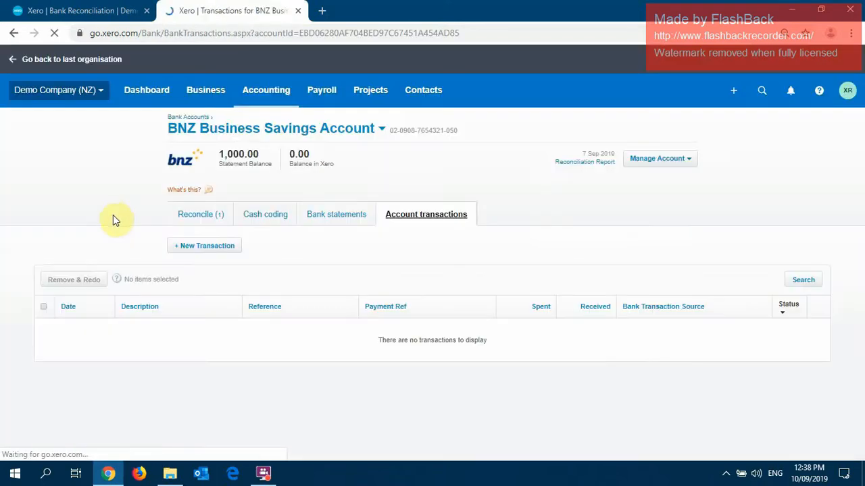
left_click(207, 214)
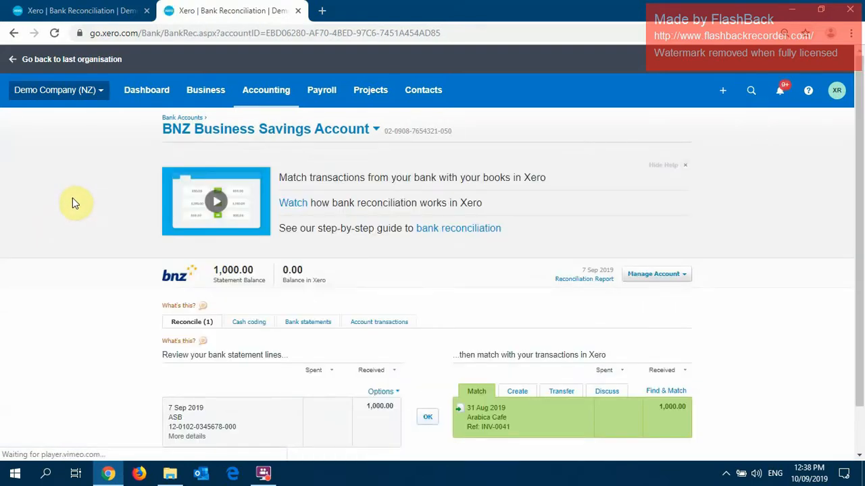
scroll(74, 203, "down", 1)
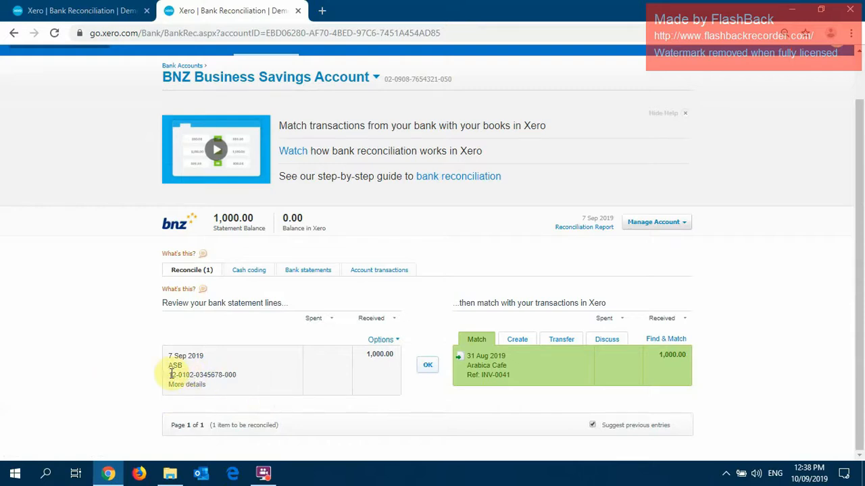
left_click_drag(171, 375, 240, 380)
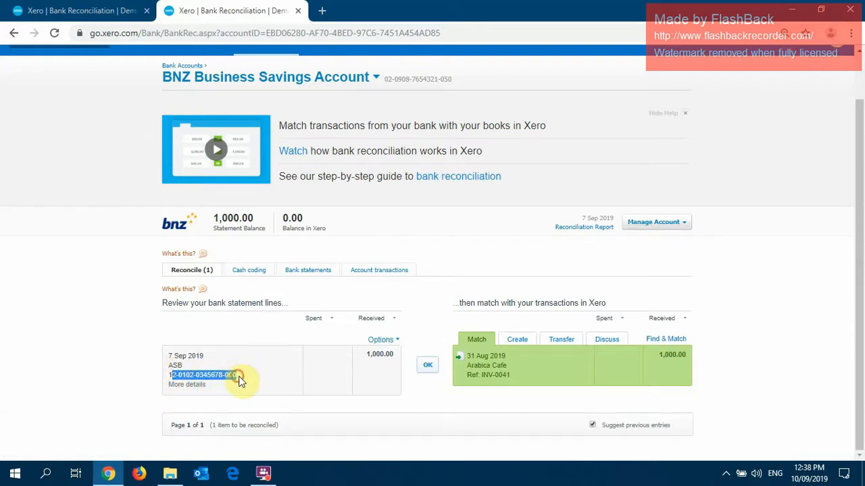
left_click(244, 377)
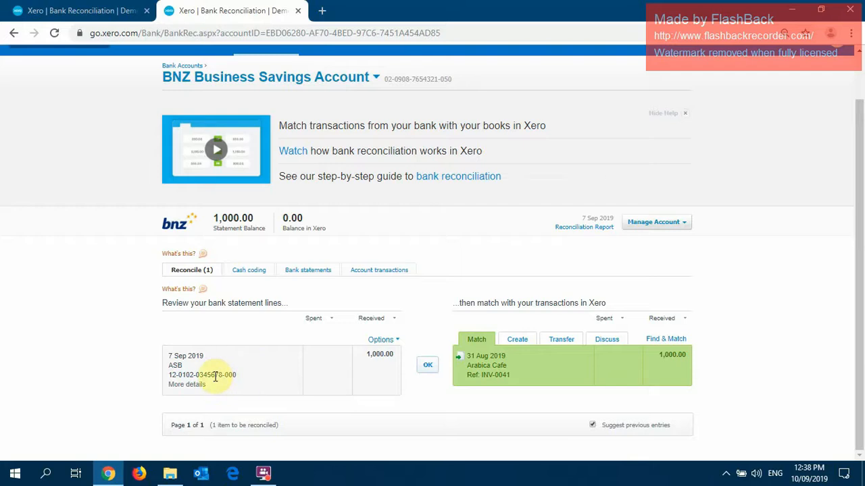
Reconcile the ASB account's Transfer Savings line of 1,000.00 as a transfer to the BNZ Business Savings Account.
left_click(68, 10)
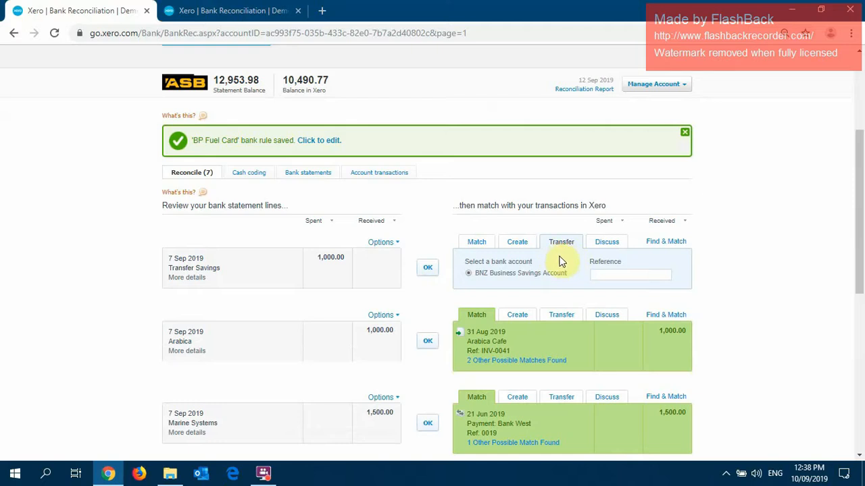
left_click(504, 274)
left_click(430, 268)
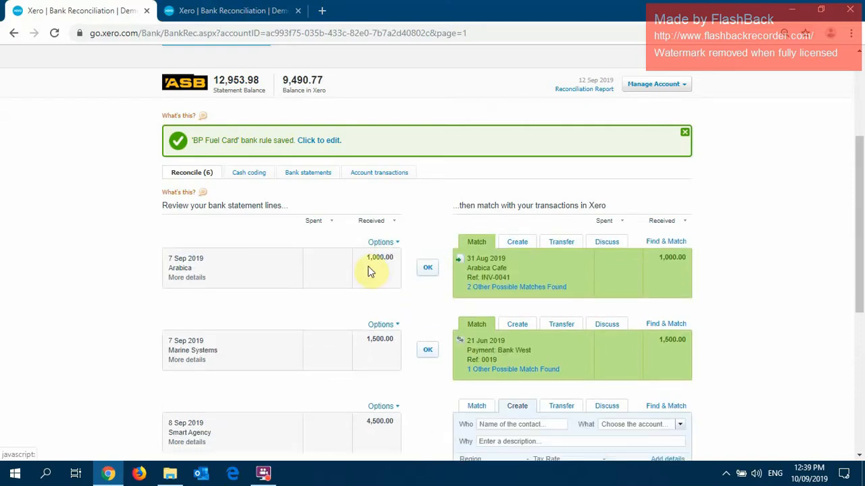
Refresh the BNZ Business Savings Account reconciliation and reconcile its 7 Sep 2019 ASB line with the matching bank transfer.
left_click(230, 8)
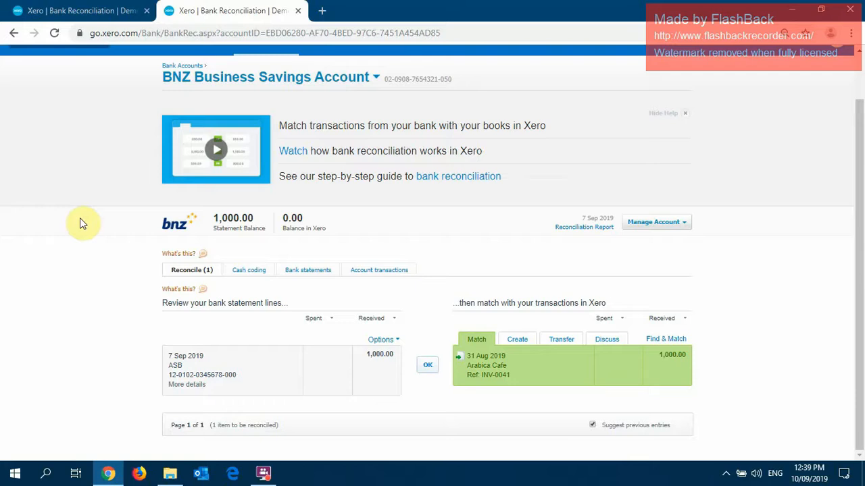
left_click(54, 34)
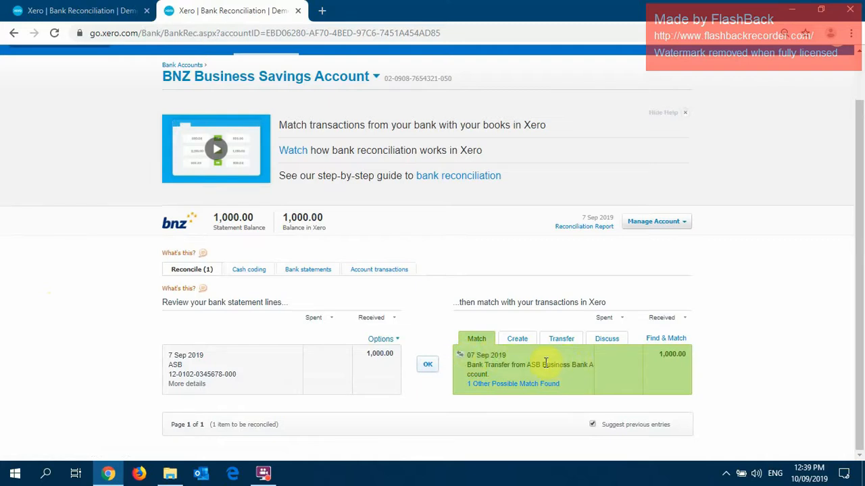
left_click(426, 365)
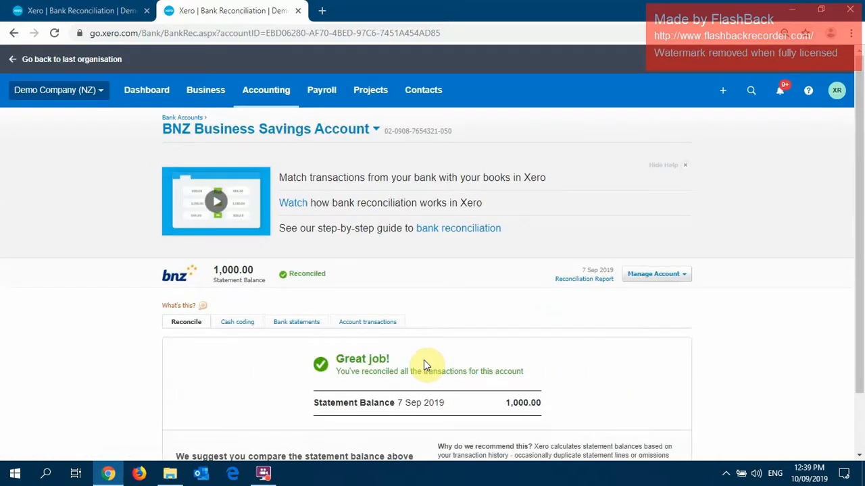
Return to the ASB Business Bank Account reconciliation and reload its statement lines.
left_click(111, 7)
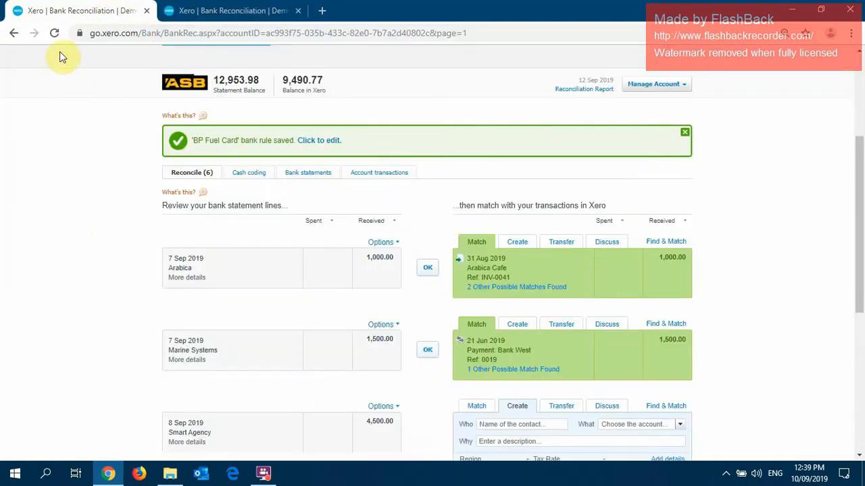
left_click(57, 34)
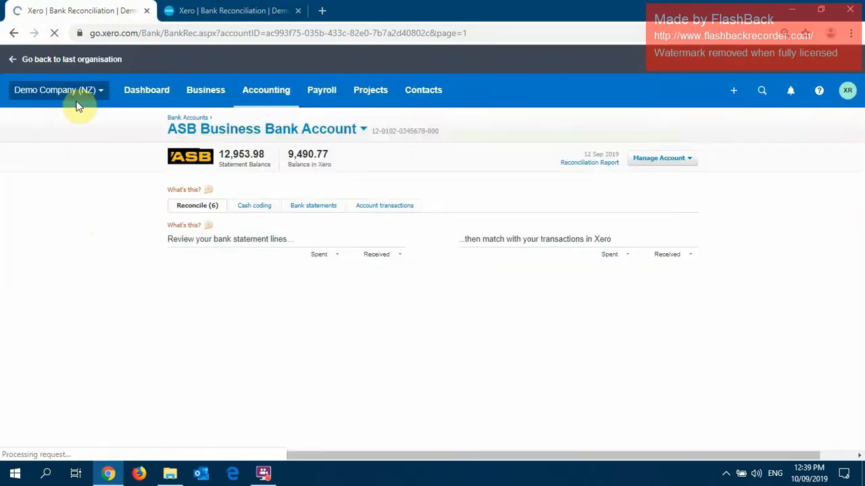
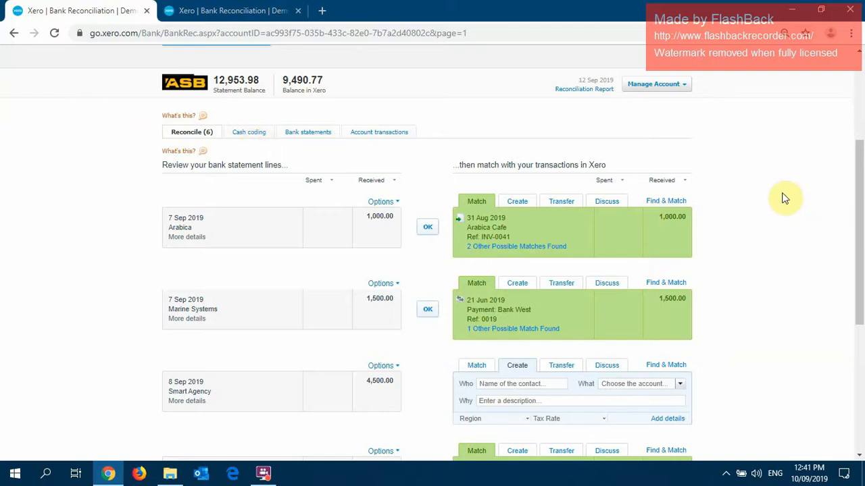
Reconcile the 7 Sep 2019 Arabica line of 1,000.00 against Arabica Cafe's invoice INV-0041, chosen from the other possible matches.
left_click(508, 248)
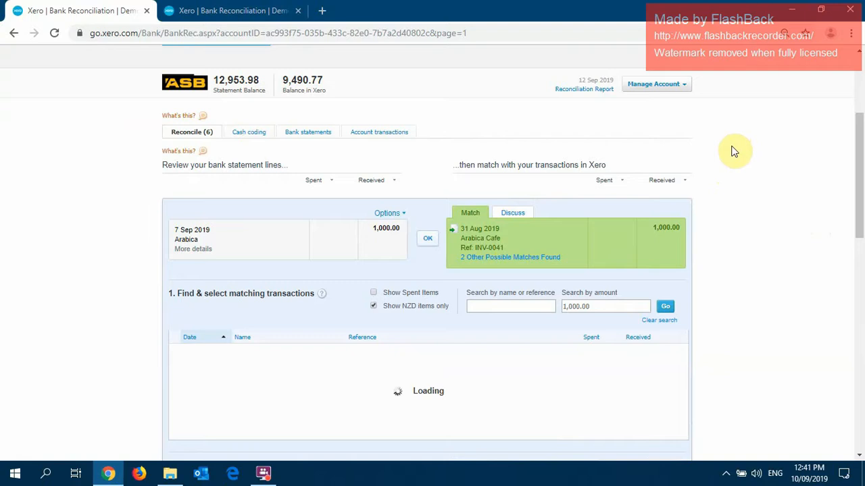
scroll(733, 153, "down", 1)
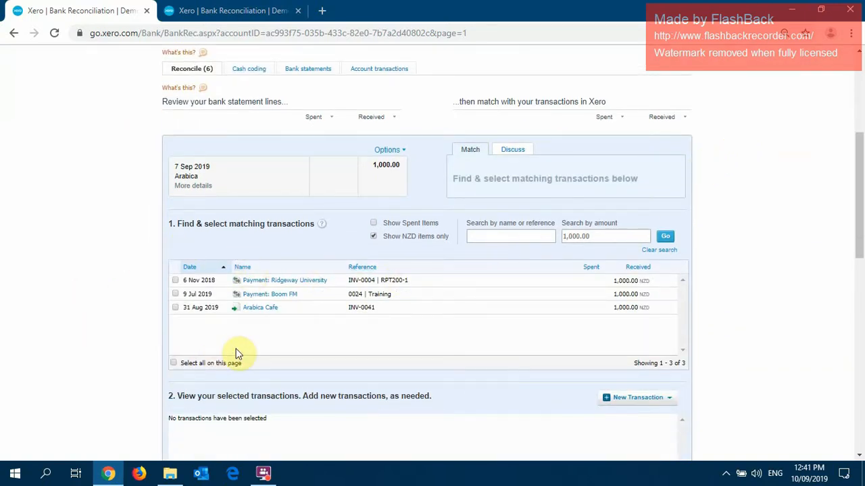
left_click(175, 308)
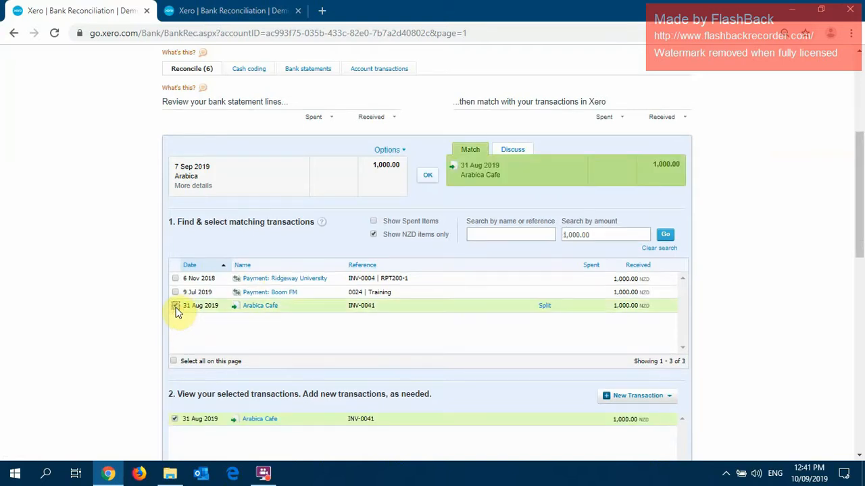
left_click(428, 178)
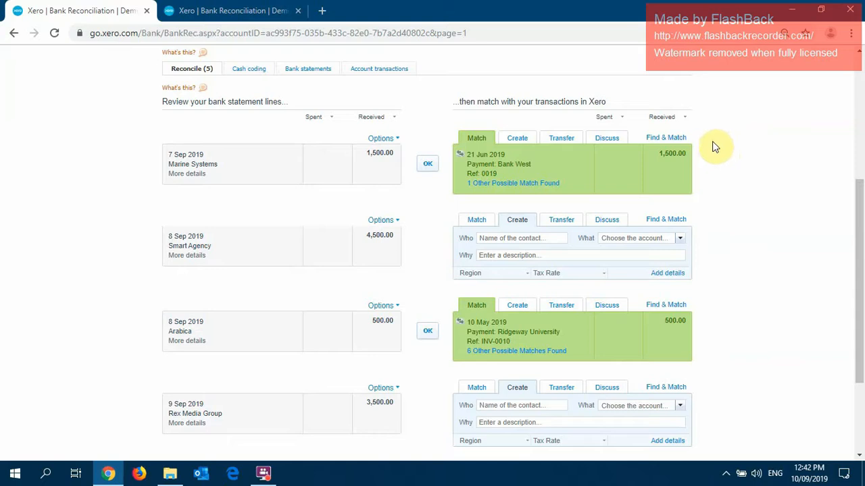
Search transactions for "marine" to match the Marine Systems line of 1,500.00, and select invoice INV-0042.
left_click(666, 138)
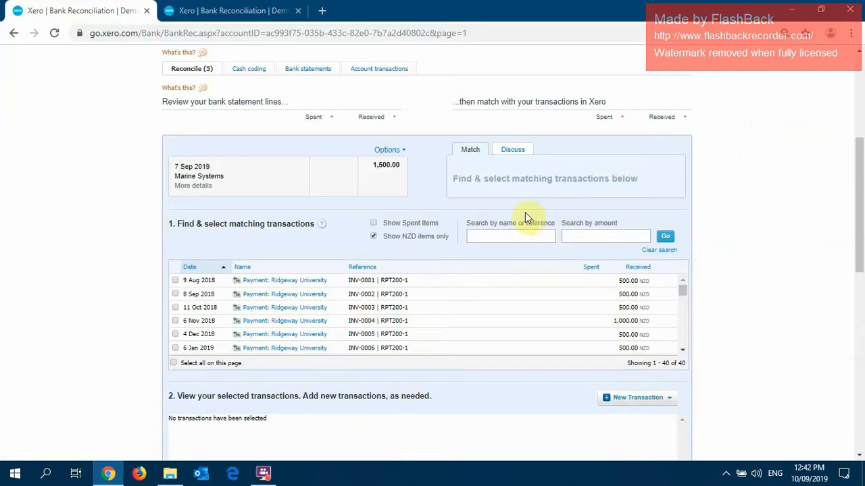
left_click(519, 233)
type("marine")
key("Return")
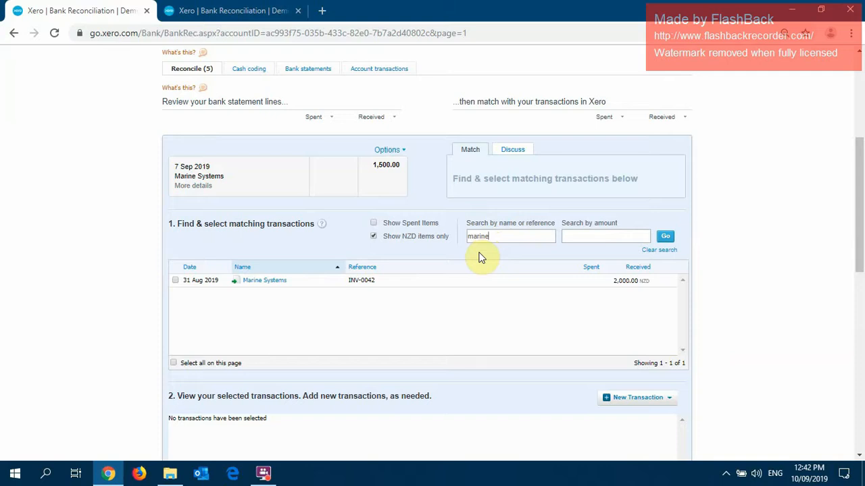
left_click(175, 280)
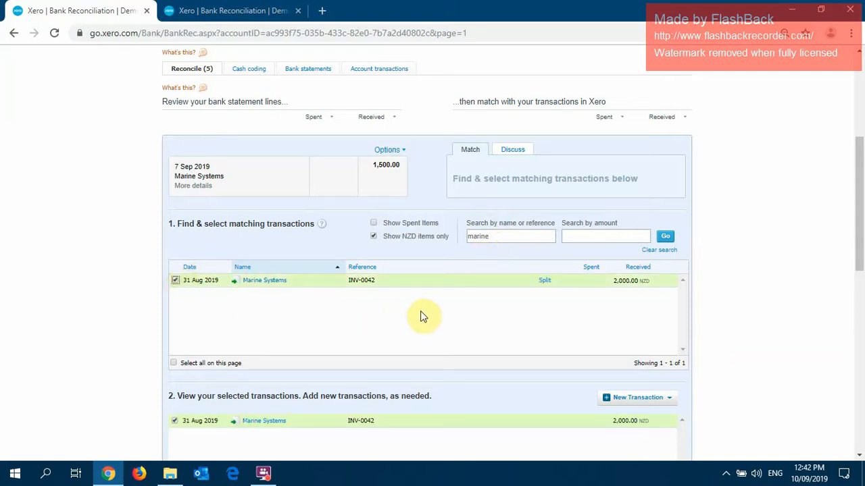
Split invoice INV-0042 with a part payment of 1500.00 and reconcile the Marine Systems line against it.
left_click(543, 281)
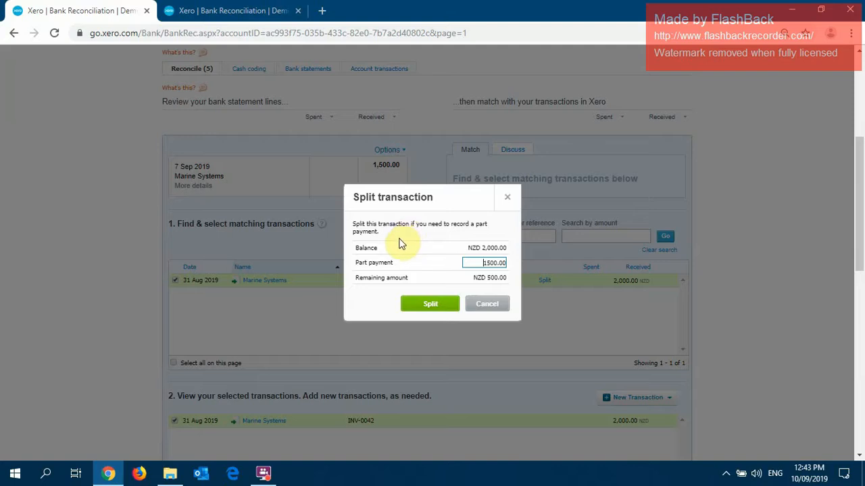
left_click(422, 304)
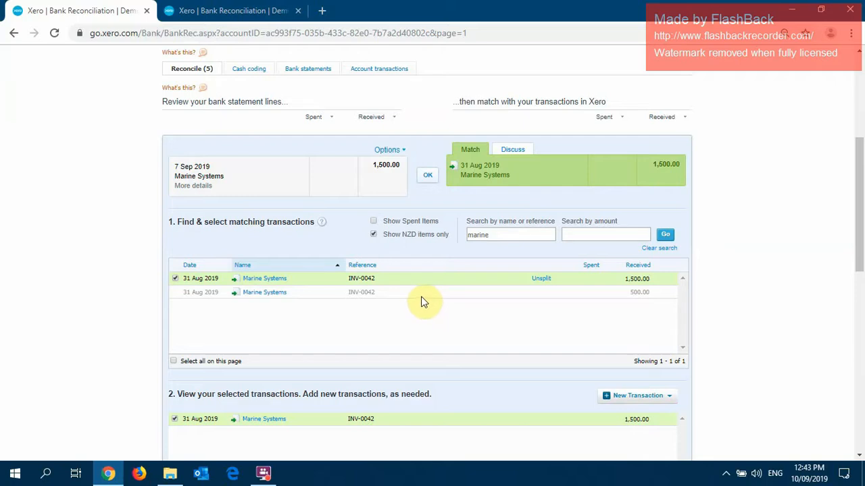
left_click(427, 176)
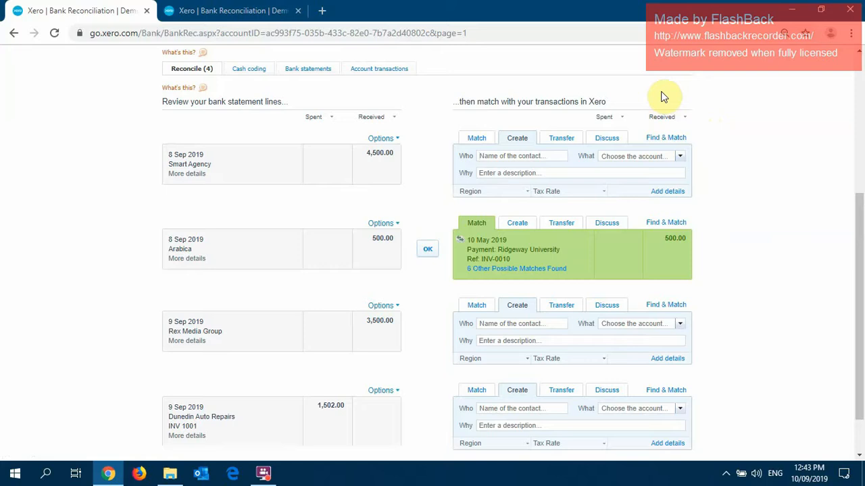
Find transactions for "smart" and reconcile the 8 Sep 2019 Smart Agency line of 4,500.00 against both invoices INV-0044 and INV-0043.
left_click(659, 138)
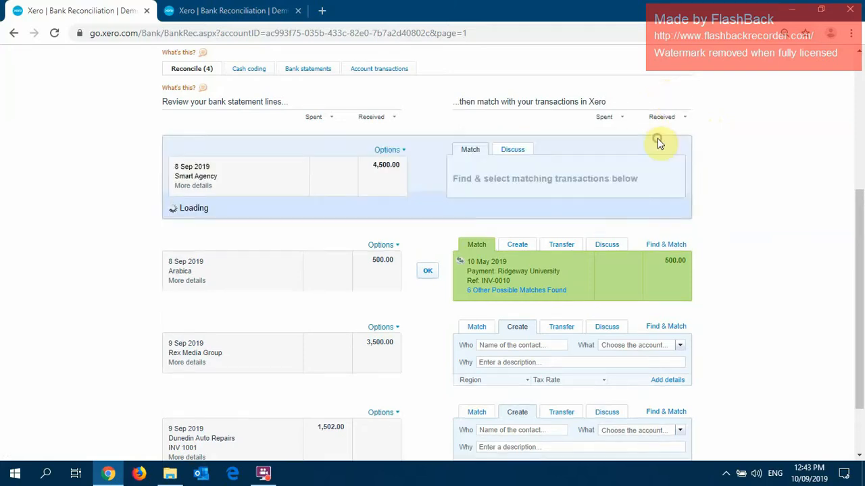
scroll(524, 186, "down", 1)
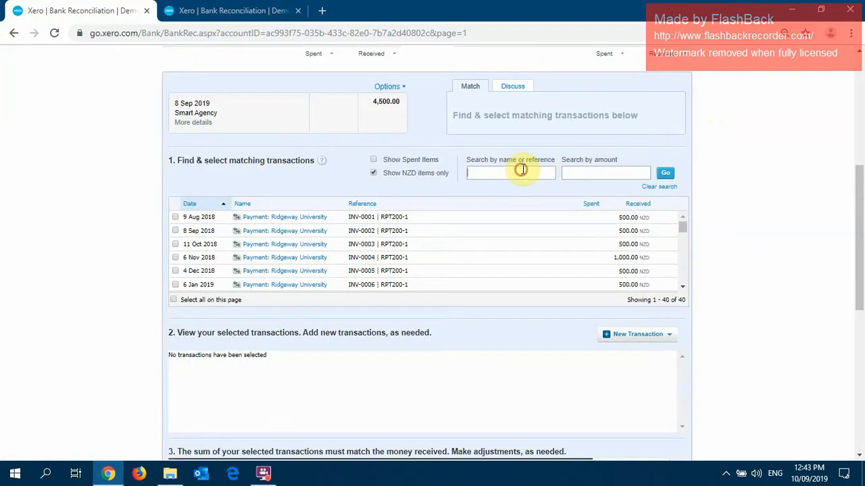
type("smart")
key("Return")
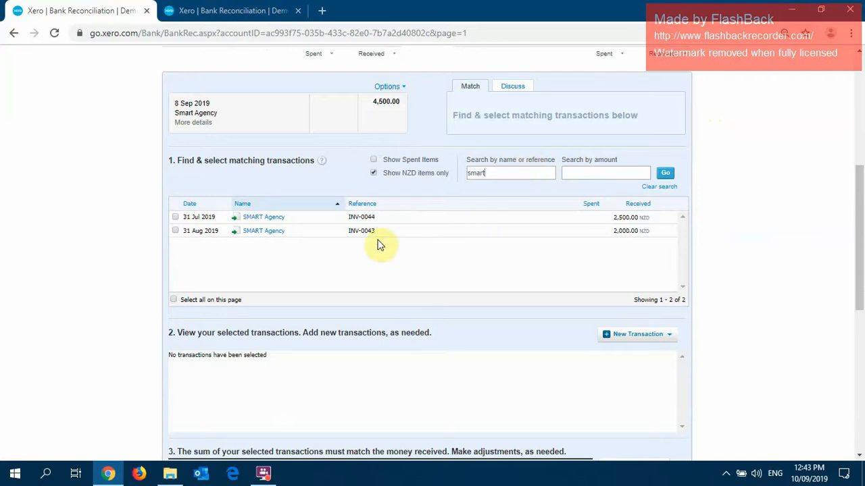
left_click(175, 217)
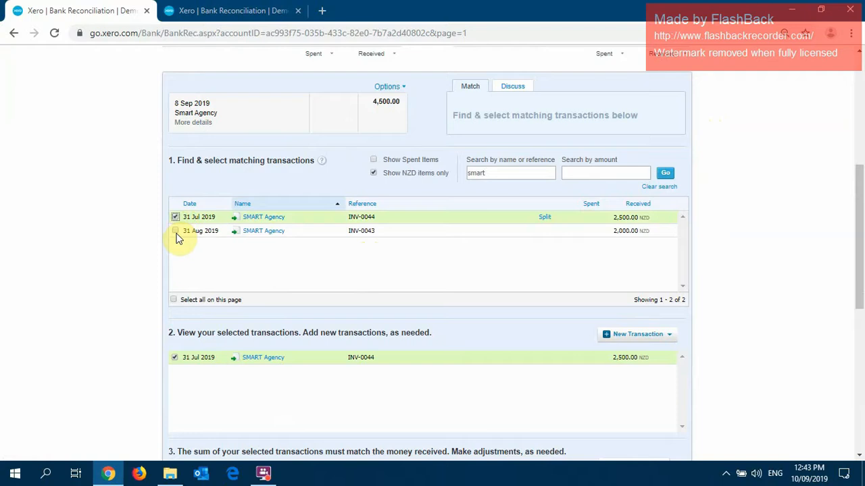
left_click(176, 231)
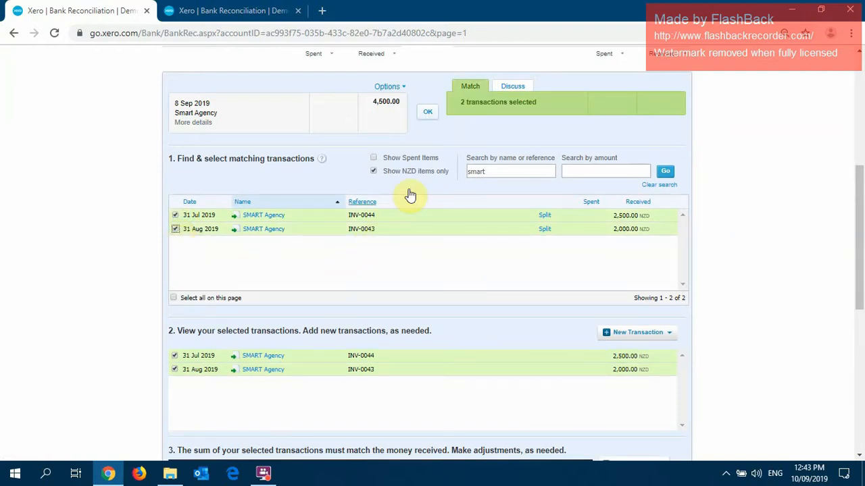
scroll(464, 174, "down", 3)
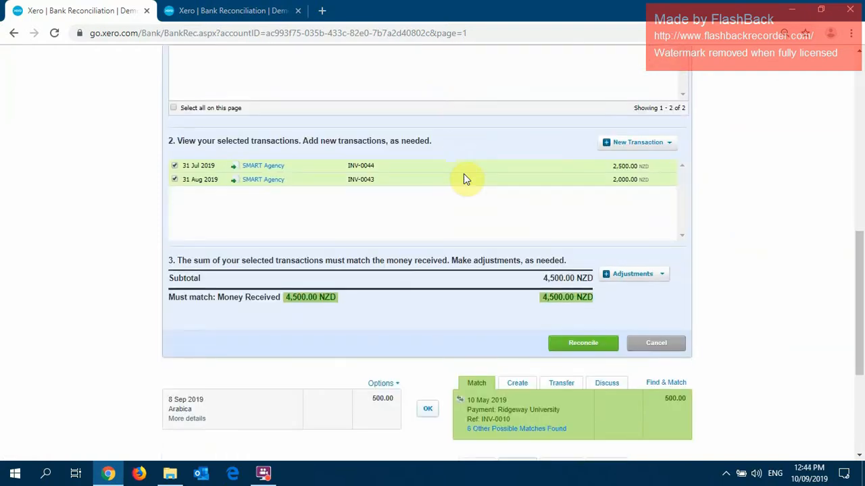
scroll(439, 200, "up", 4)
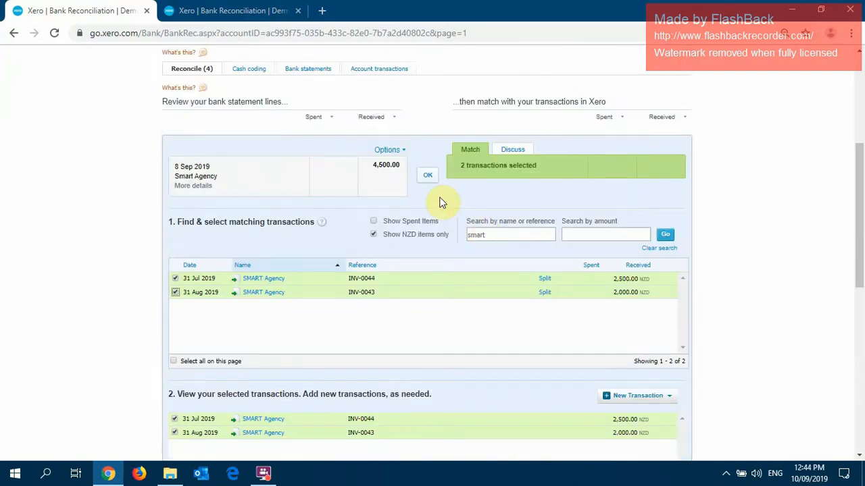
left_click(428, 178)
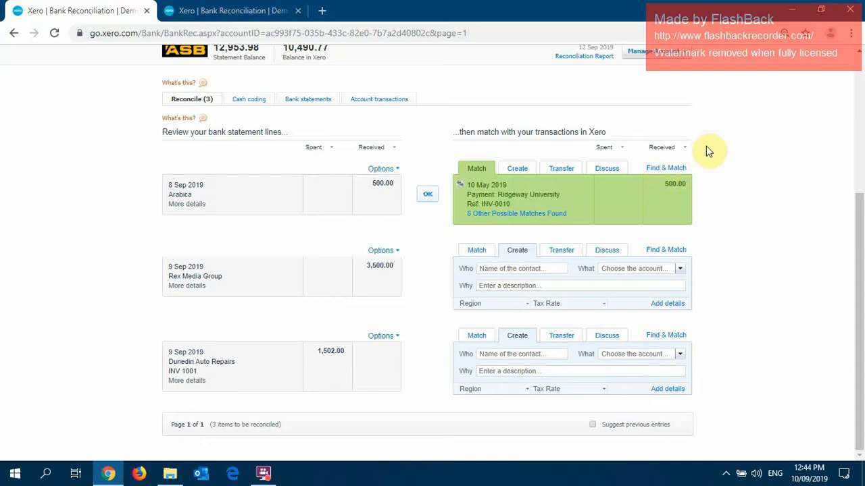
Search transactions for "ara" to match the 8 Sep 2019 Arabica line of 500.00, and select Arabica Cafe's invoice INV-0045.
left_click(665, 168)
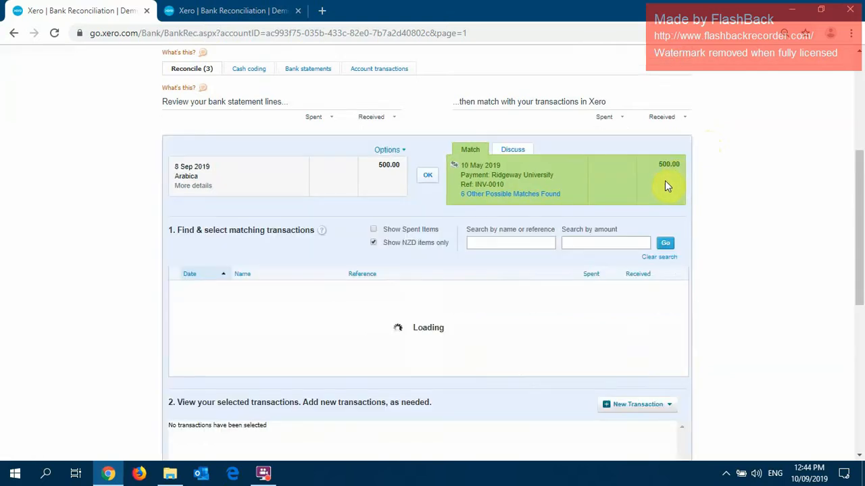
left_click(534, 238)
type("ara")
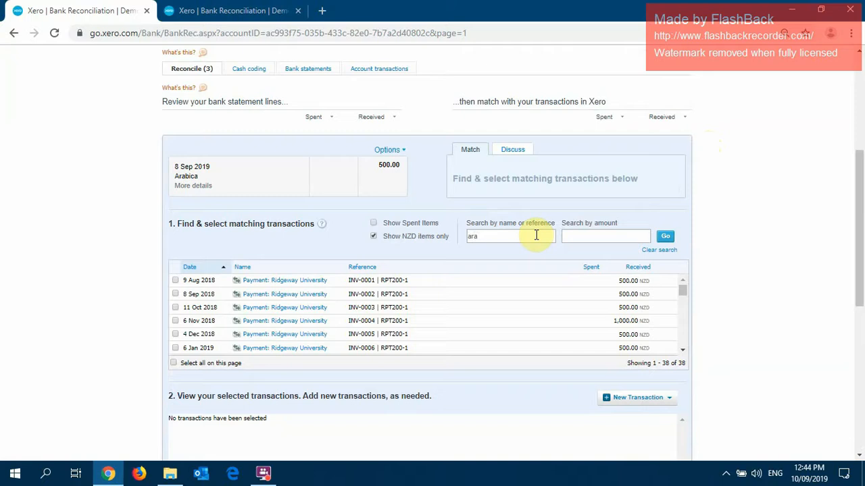
key("Return")
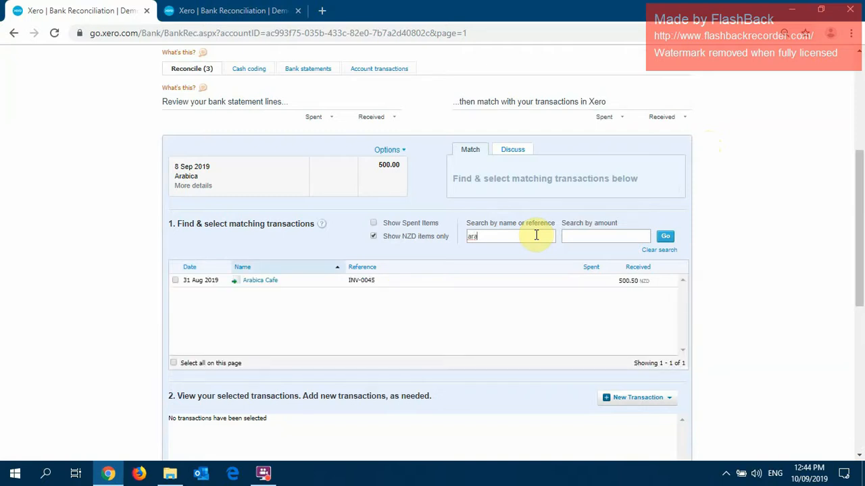
left_click(175, 281)
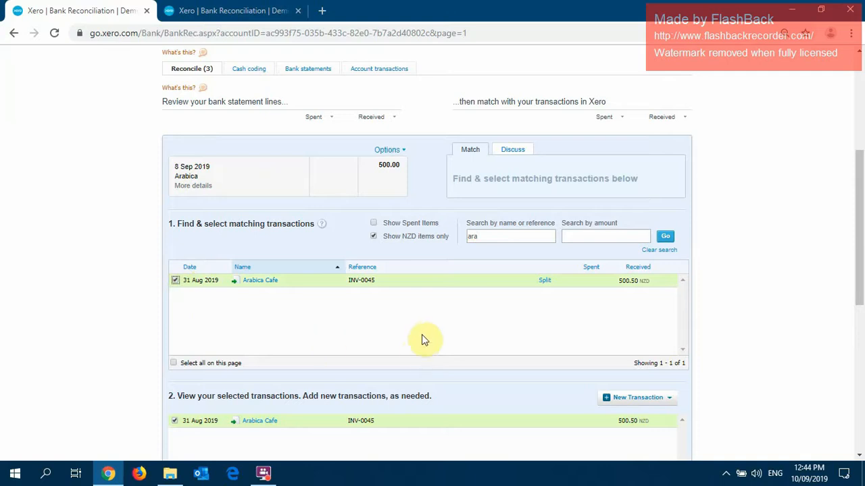
Add a minor adjustment of -.5 to the Arabica match and reconcile the line.
scroll(432, 323, "down", 2)
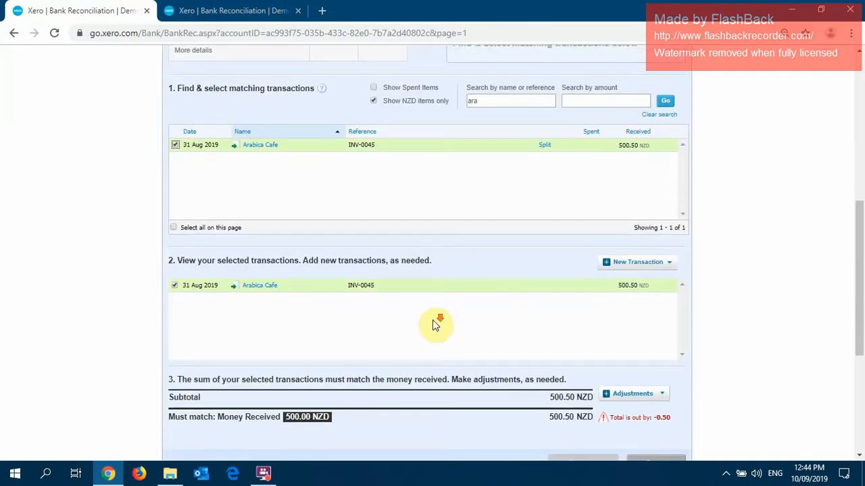
scroll(433, 321, "down", 1)
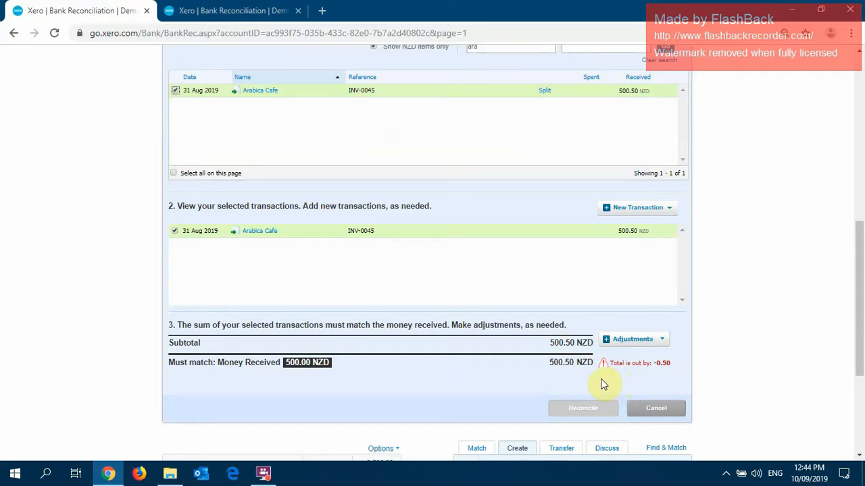
left_click(635, 343)
left_click(627, 365)
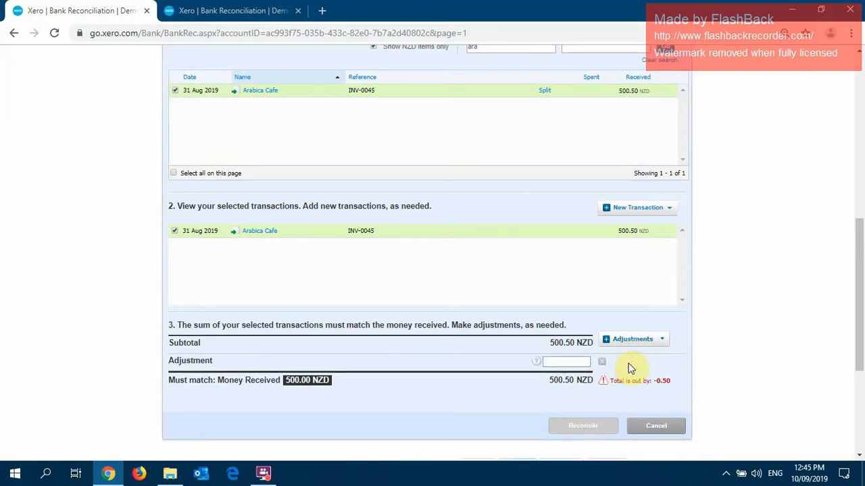
left_click(567, 361)
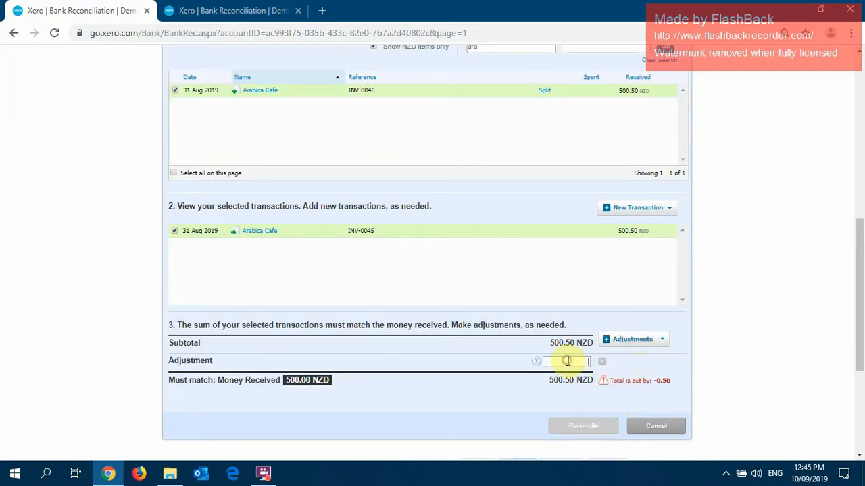
type(".5")
left_click(560, 363)
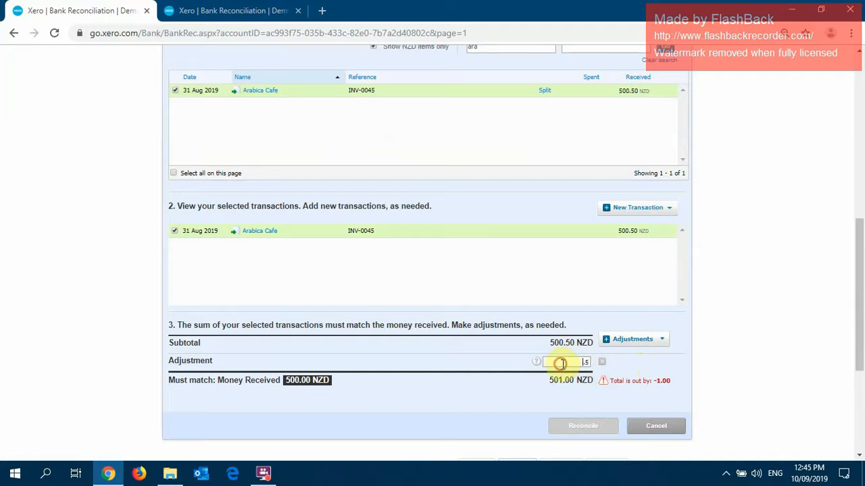
type("-")
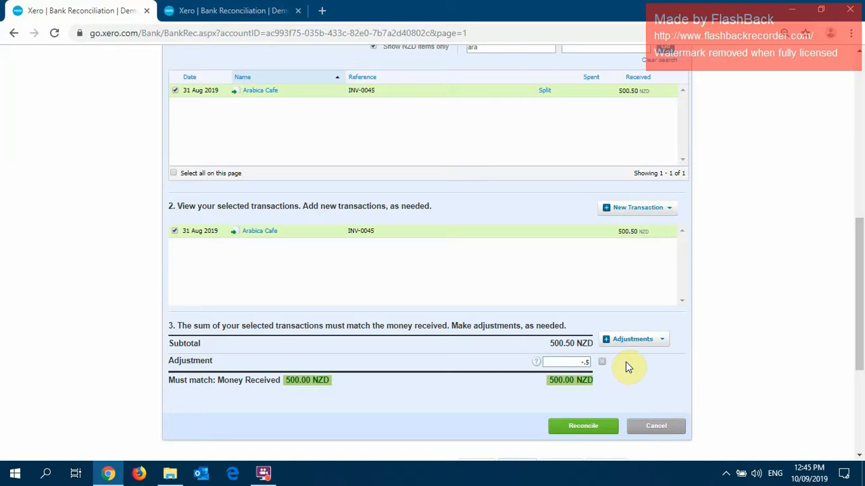
left_click(582, 426)
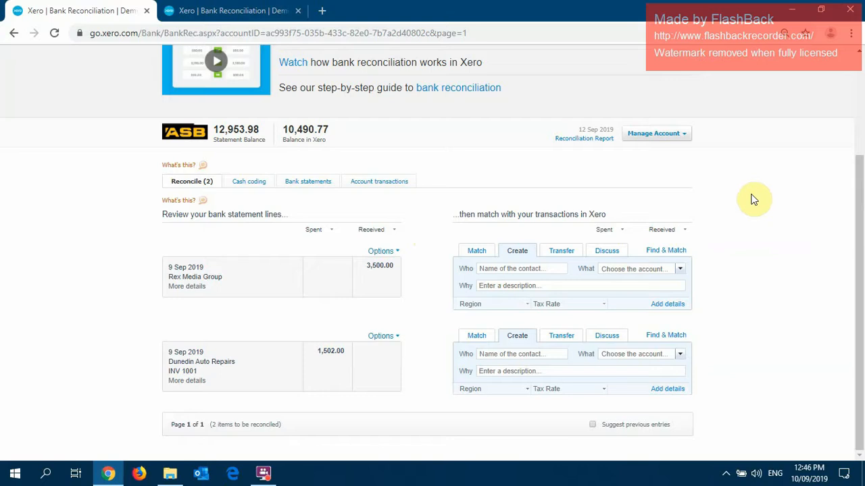
Search transactions for "rex" to match the 9 Sep 2019 Rex Media Group line of 3,500.00, and select invoice INV-0046.
left_click(665, 250)
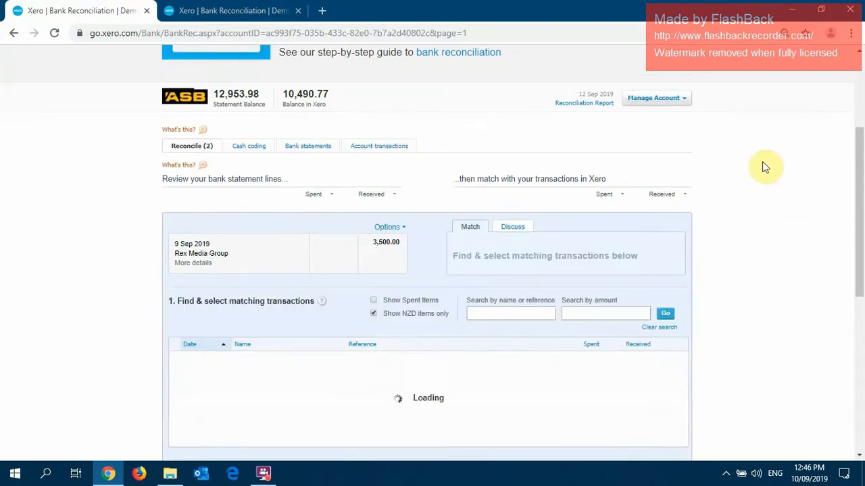
scroll(743, 179, "down", 2)
left_click(511, 249)
type("rex")
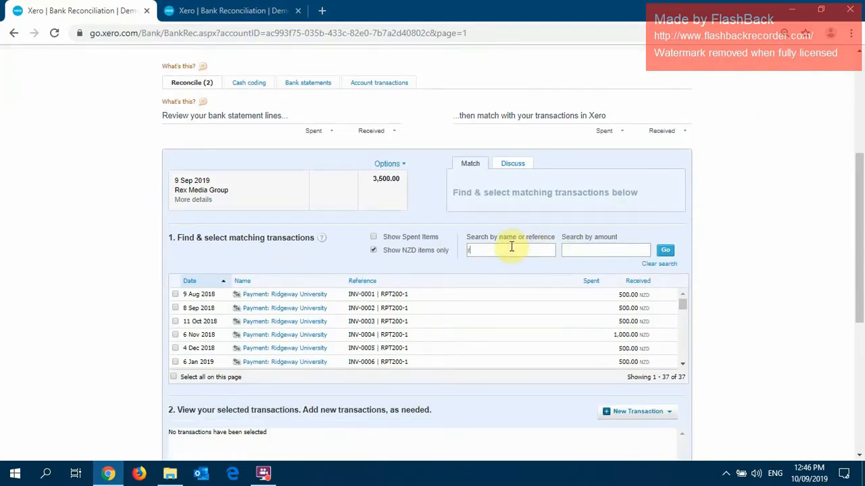
key("Return")
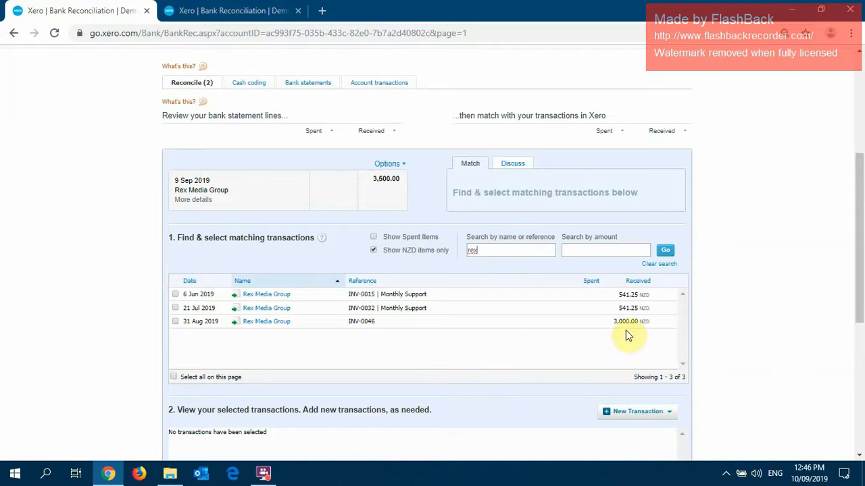
left_click(175, 322)
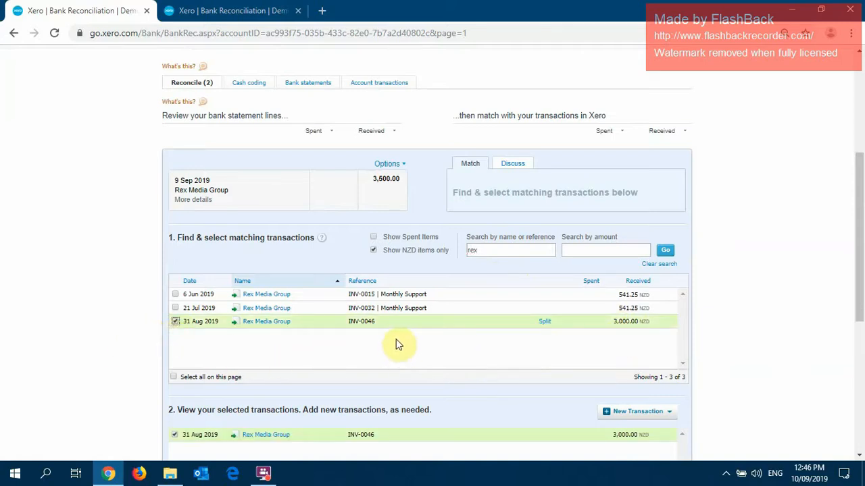
Add a new Receive Money transaction to the Rex Media Group match and set it to be received as an Overpayment.
scroll(396, 346, "down", 3)
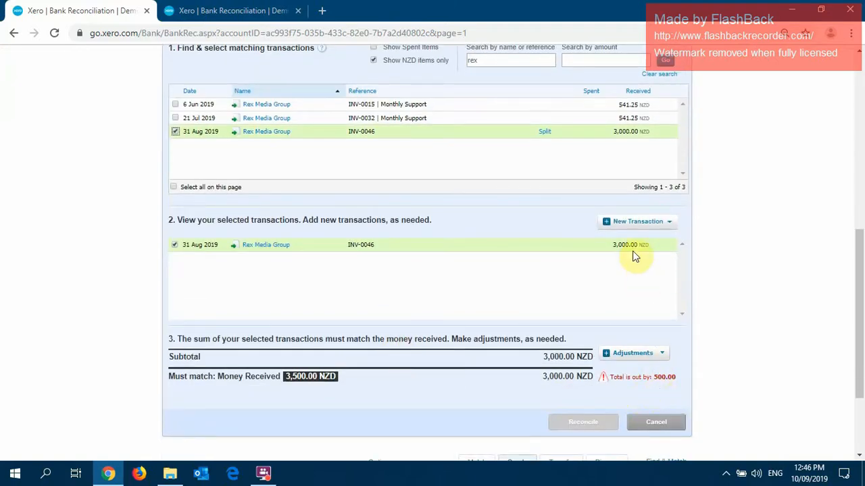
left_click(634, 224)
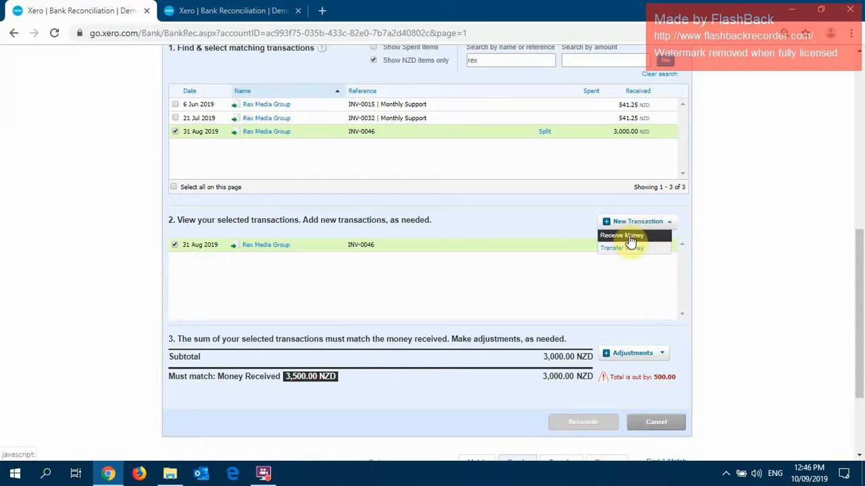
left_click(623, 236)
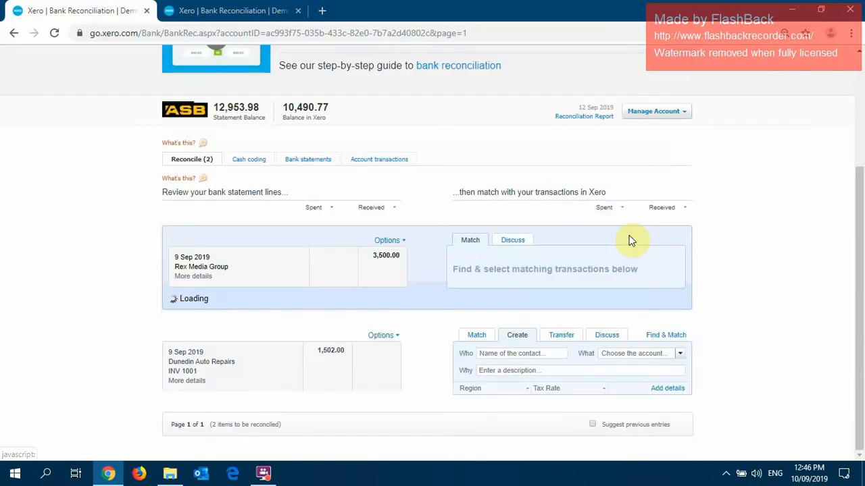
scroll(72, 158, "up", 2)
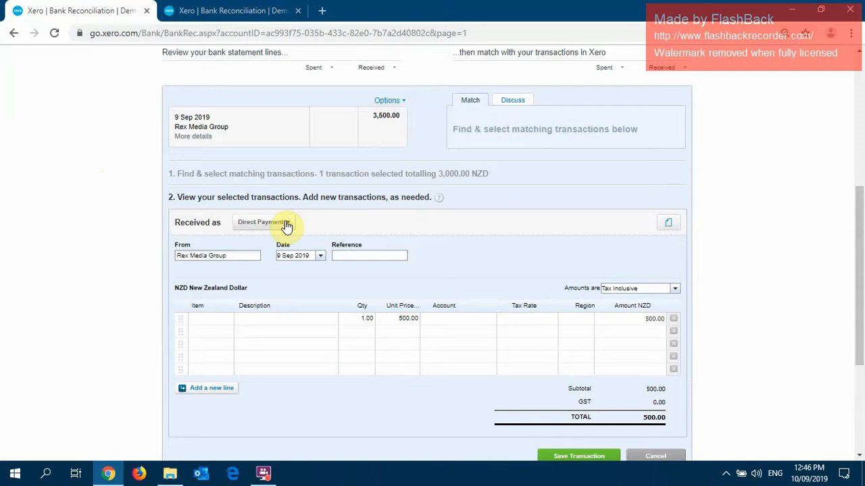
left_click(286, 225)
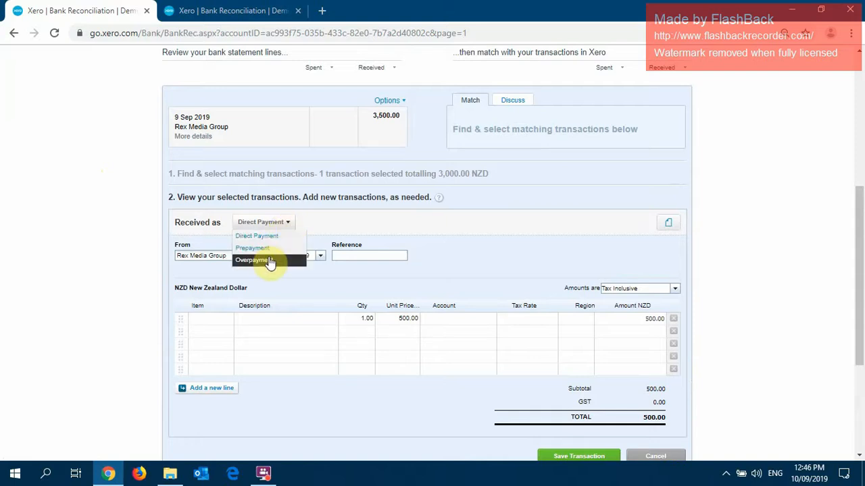
left_click(267, 259)
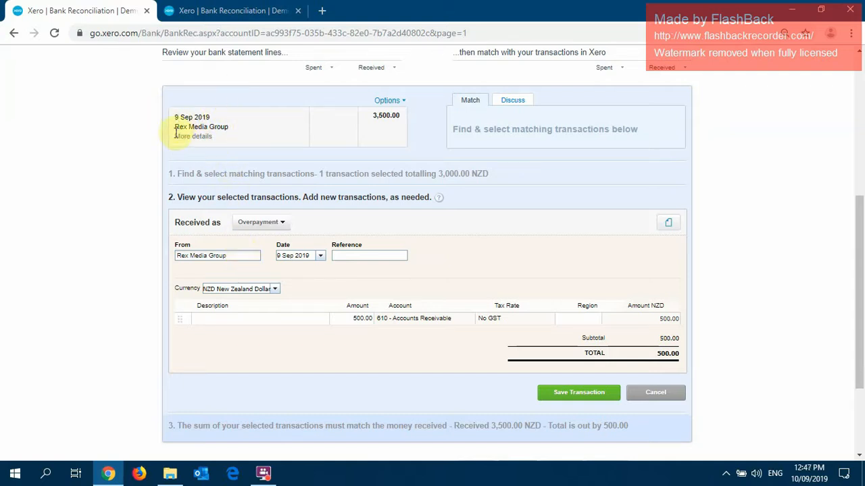
Reselect Rex Media Group as the contact the overpayment is from and try to save the transaction.
triple_click(237, 255)
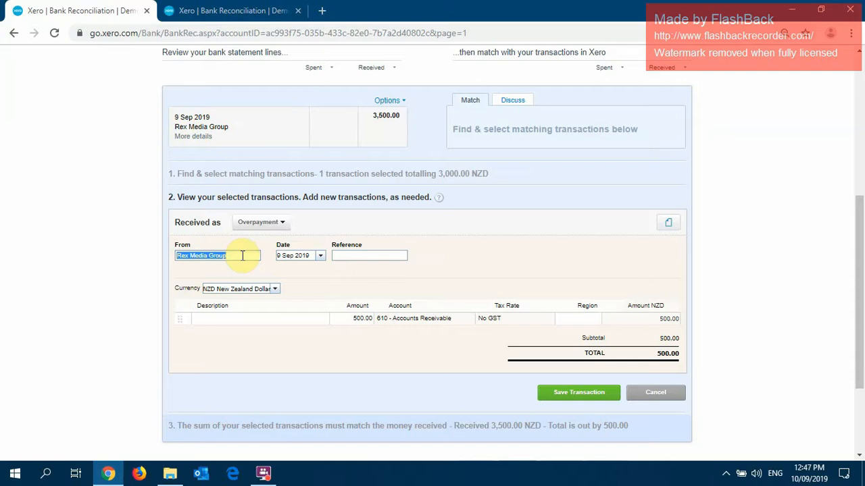
key("BackSpace")
type("Rex")
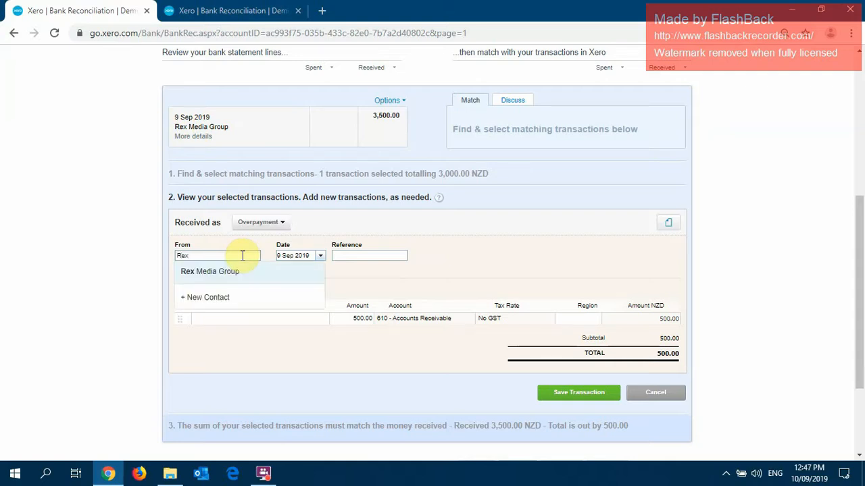
left_click(249, 272)
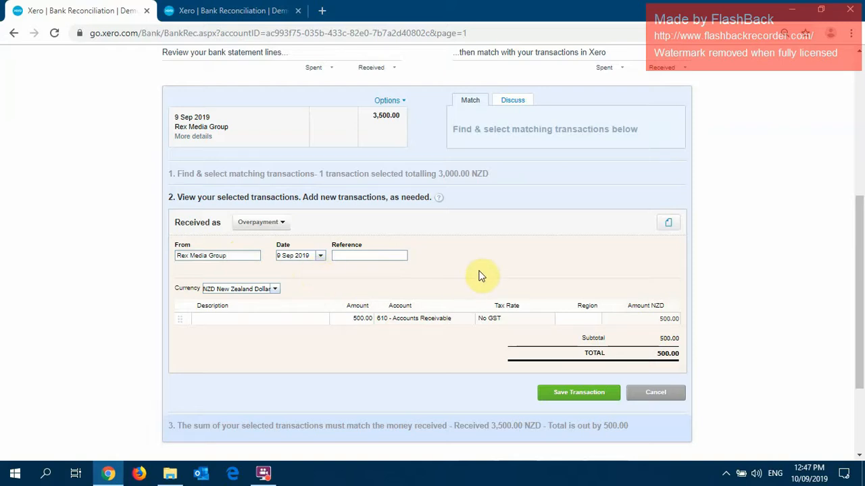
left_click(432, 321)
left_click(441, 274)
left_click(566, 393)
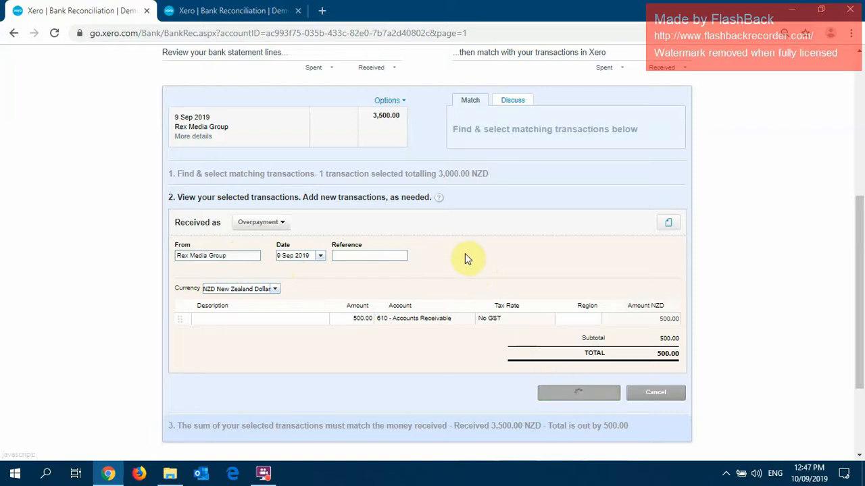
Save the overpayment with the description "Overpayment" and reconcile the 9 Sep 2019 Rex Media Group line.
scroll(454, 237, "down", 1)
left_click(275, 309)
type("Overpaye")
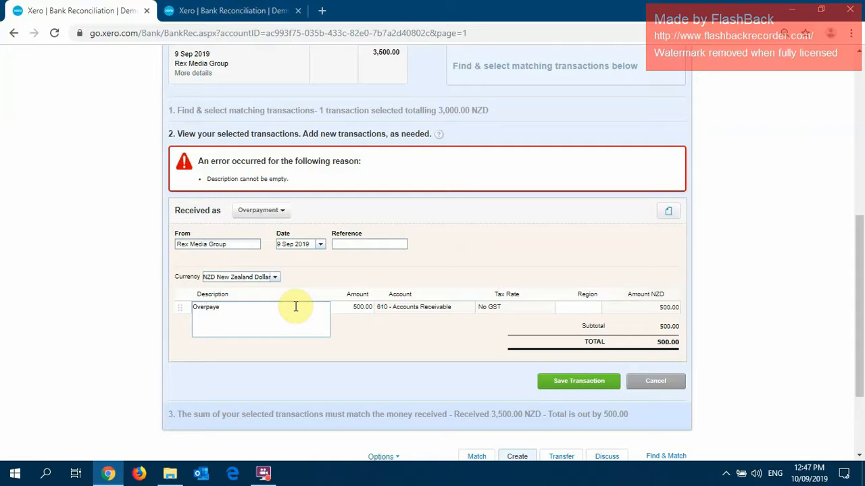
key("BackSpace")
type("ment")
left_click(437, 248)
scroll(436, 249, "down", 1)
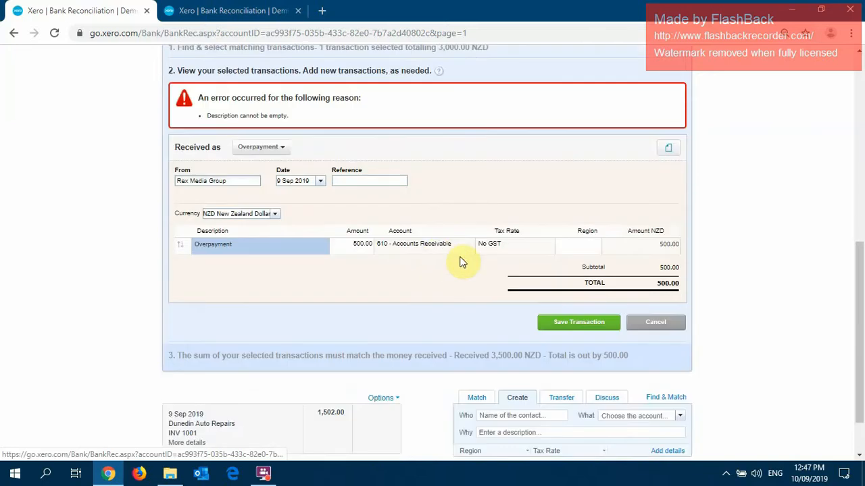
left_click(560, 321)
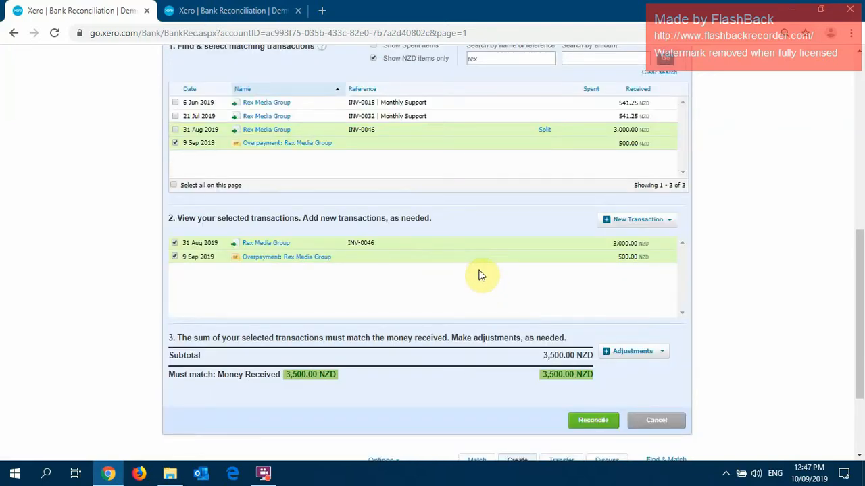
left_click(592, 420)
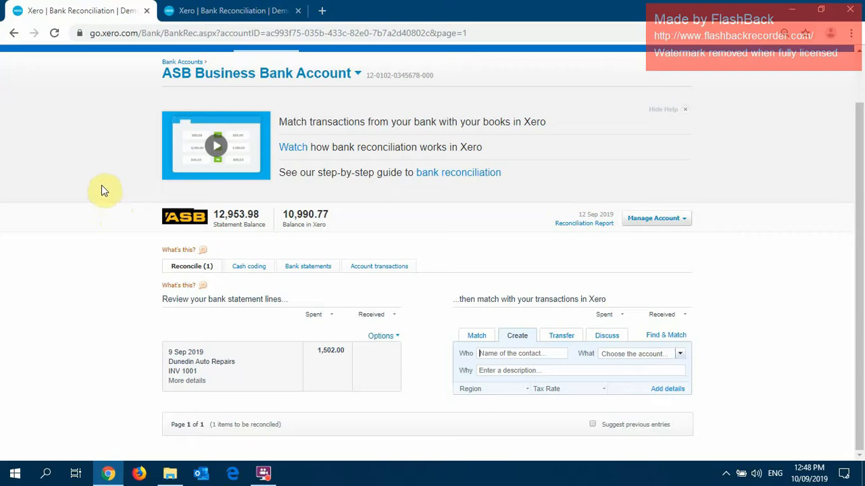
Search all contacts for "rex media" and open the Rex Media Group contact.
scroll(102, 185, "up", 2)
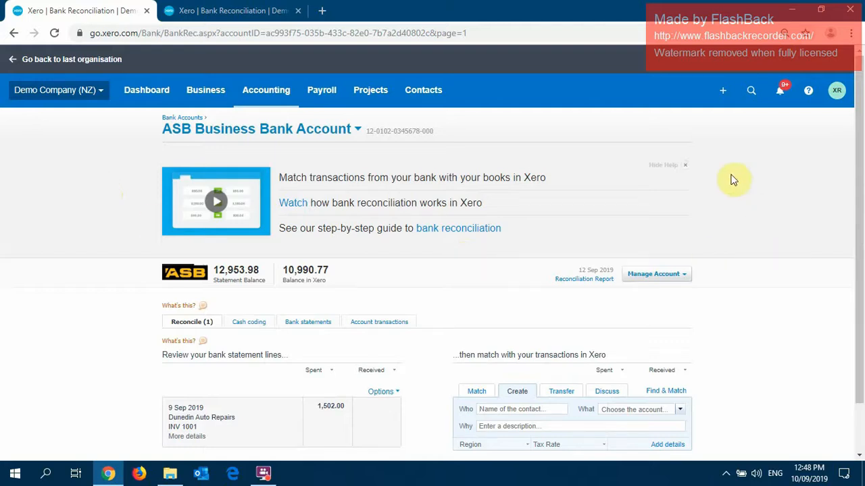
left_click(419, 94)
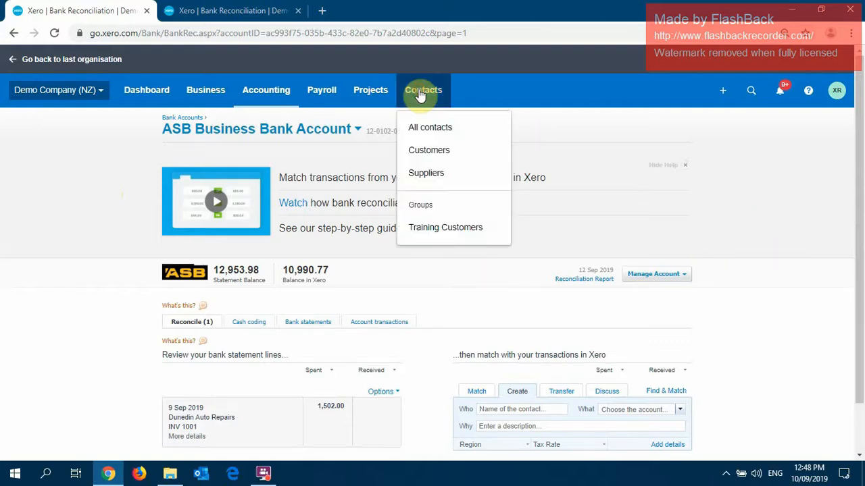
left_click(431, 130)
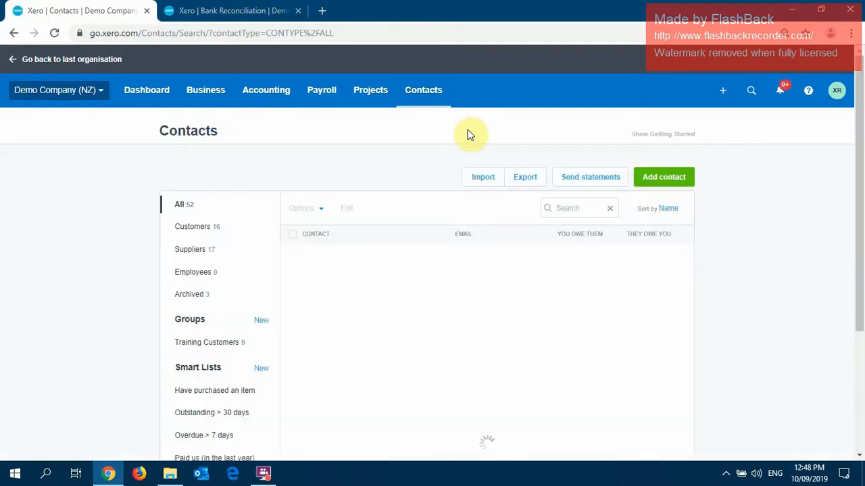
left_click(559, 204)
type("rex media")
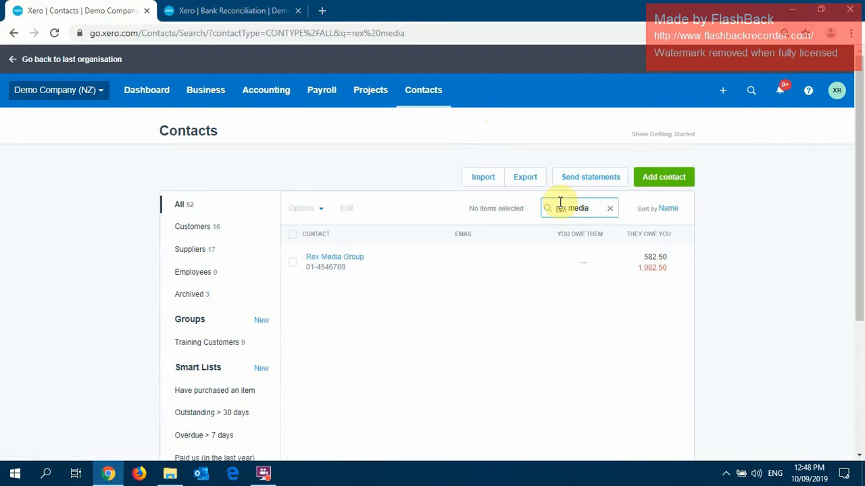
left_click(344, 262)
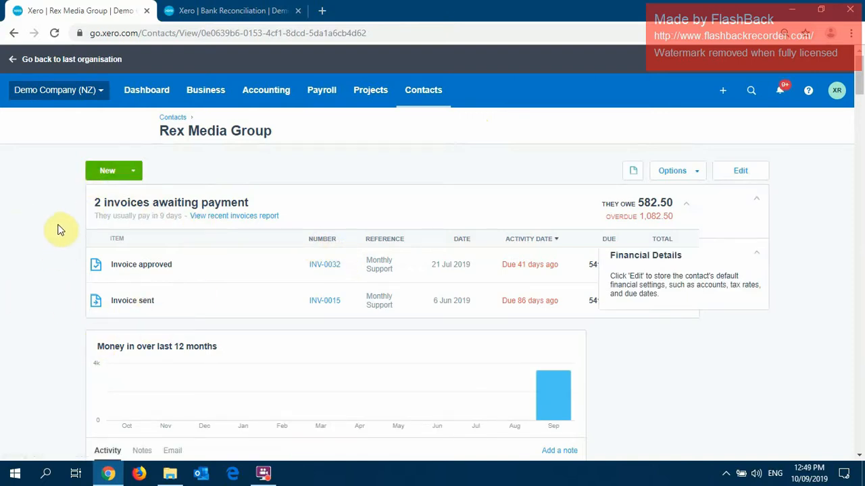
Open the 9 Sep 2019 overpayment from Rex Media Group's activity list.
scroll(60, 230, "down", 1)
scroll(64, 228, "down", 1)
scroll(65, 230, "down", 2)
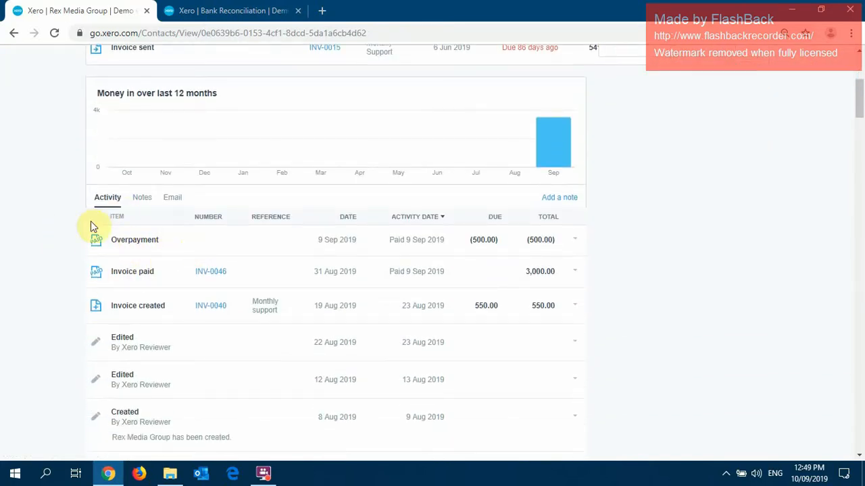
left_click(576, 242)
left_click(554, 261)
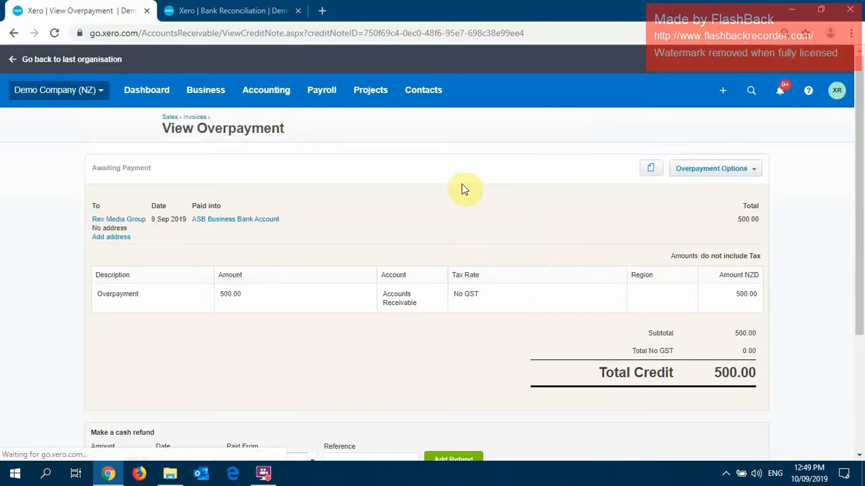
Add a cash refund for the overpayment dated 10 Sep 2019, paid from 090 - ASB Business Bank Account.
scroll(456, 193, "down", 1)
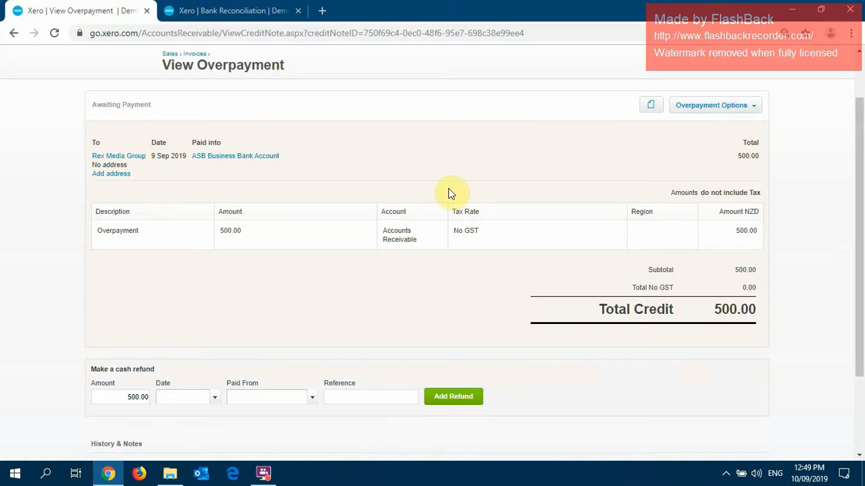
left_click(216, 400)
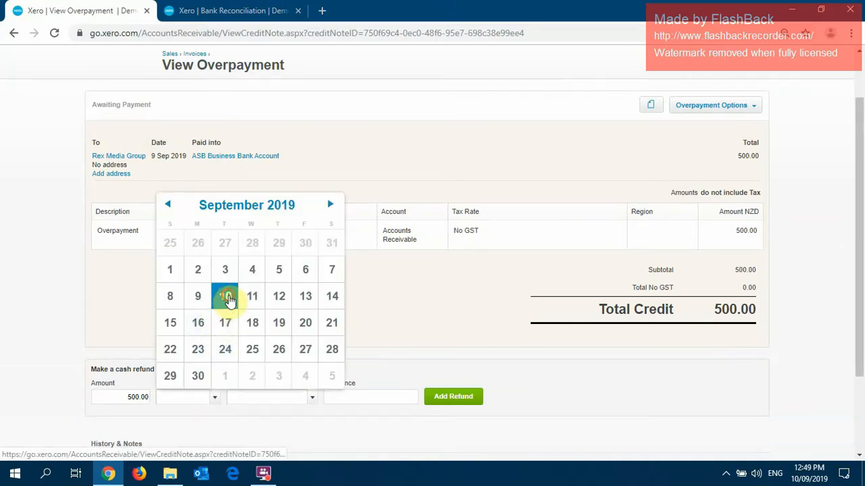
left_click(224, 295)
left_click(313, 397)
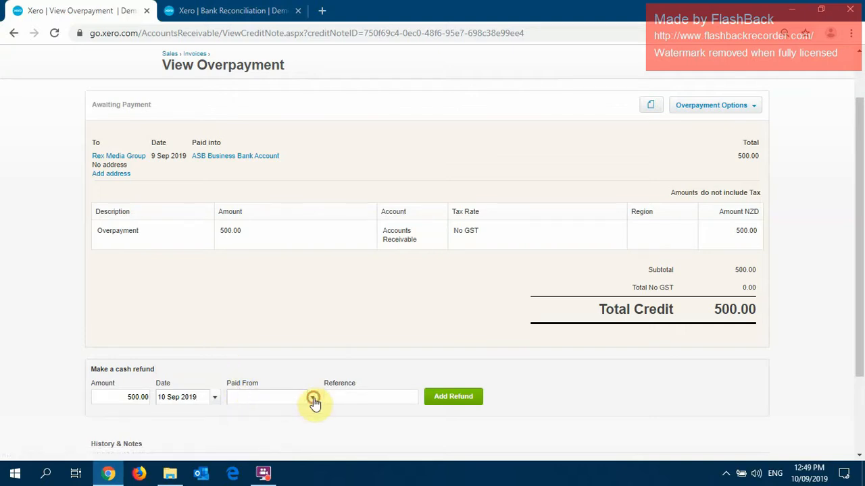
scroll(314, 336, "down", 3)
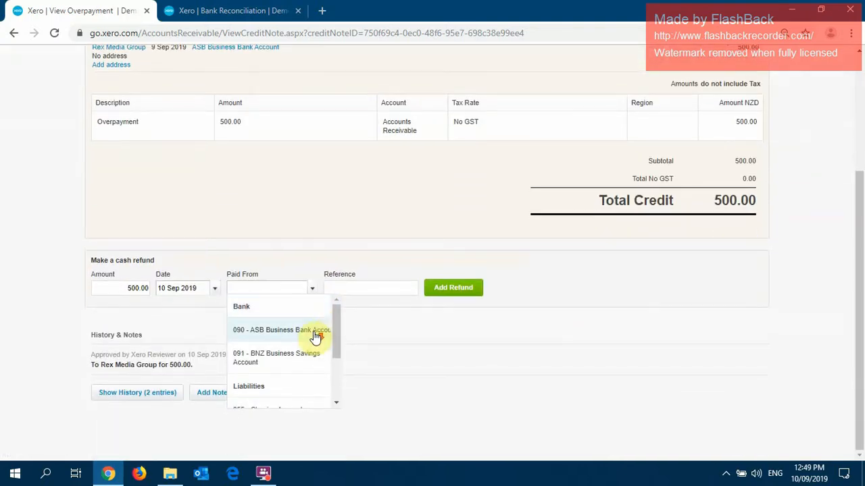
left_click_drag(335, 318, 334, 327)
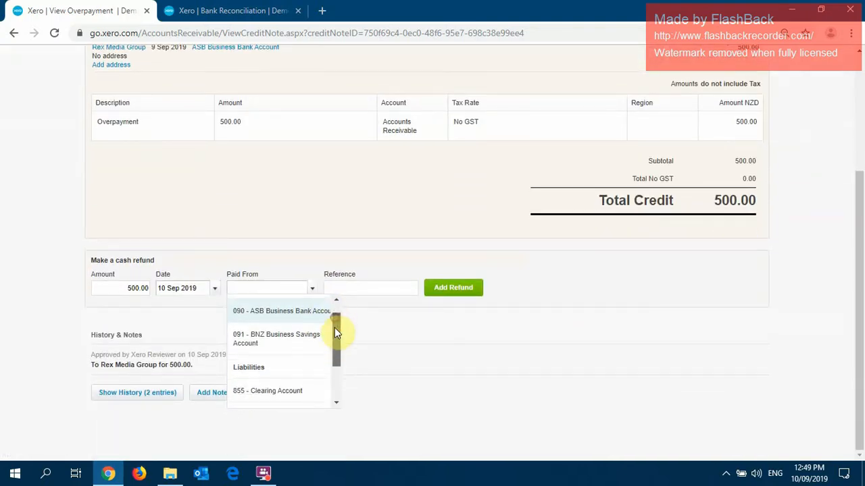
left_click(288, 311)
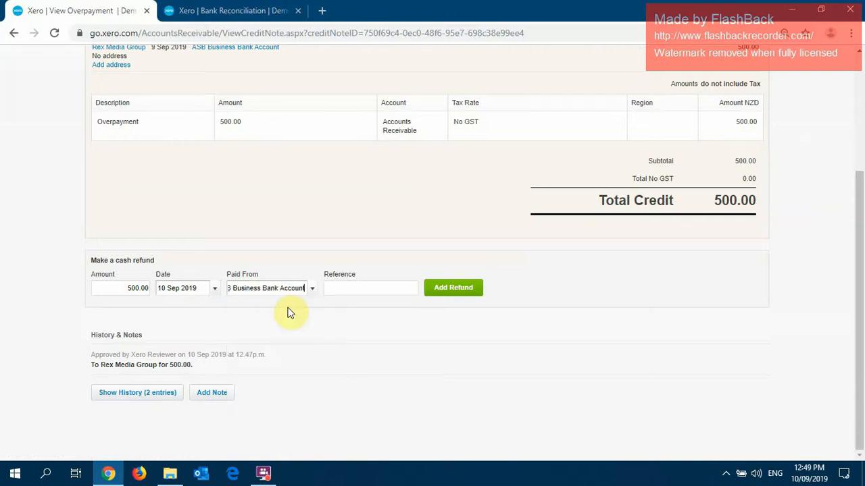
left_click(458, 290)
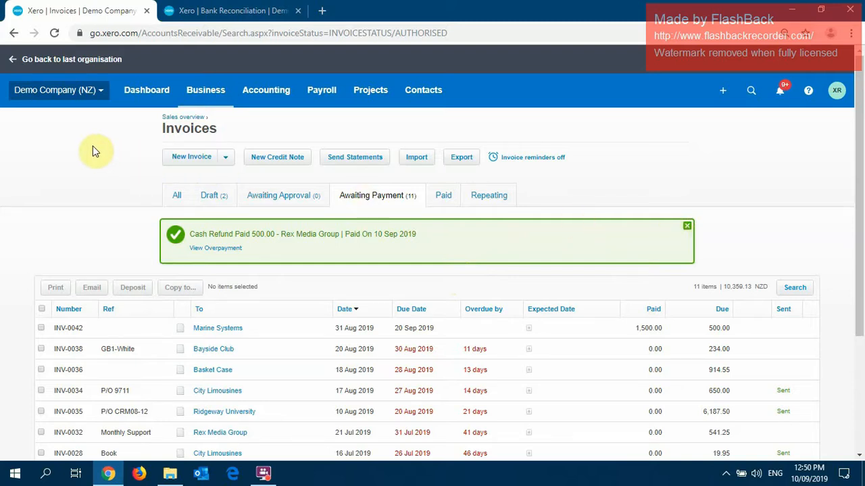
Return through the dashboard to the ASB Business Bank Account's remaining item to reconcile.
left_click(147, 92)
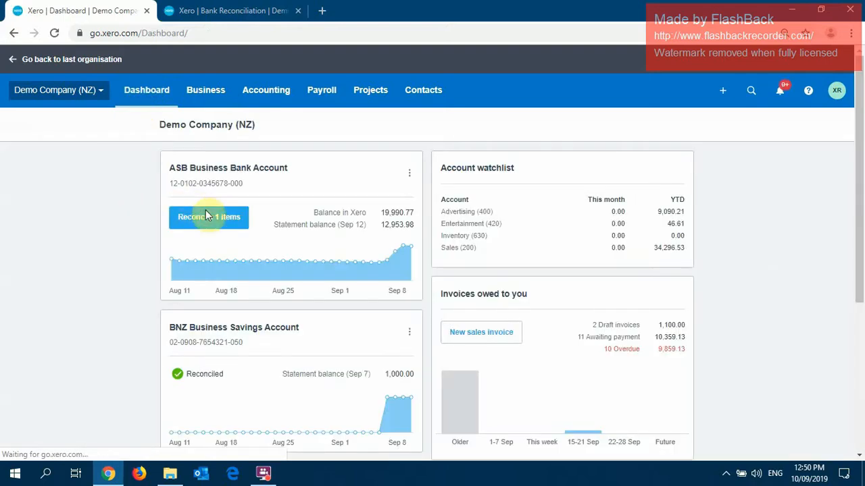
left_click(209, 218)
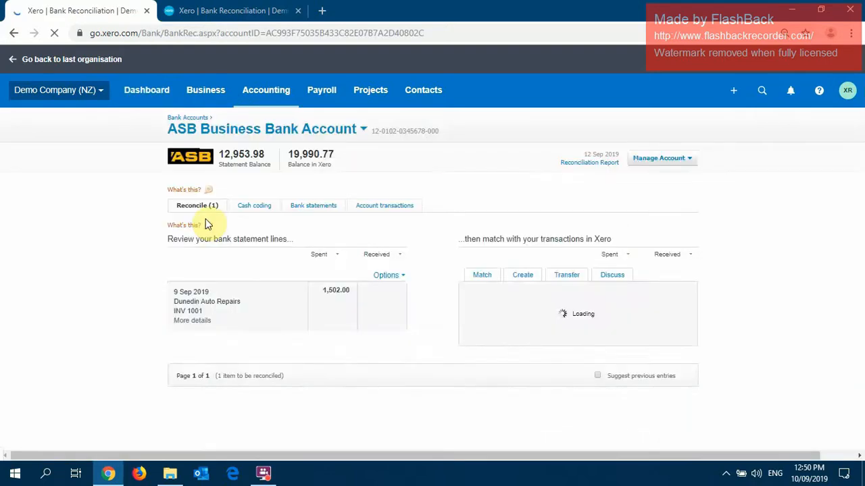
scroll(69, 230, "down", 1)
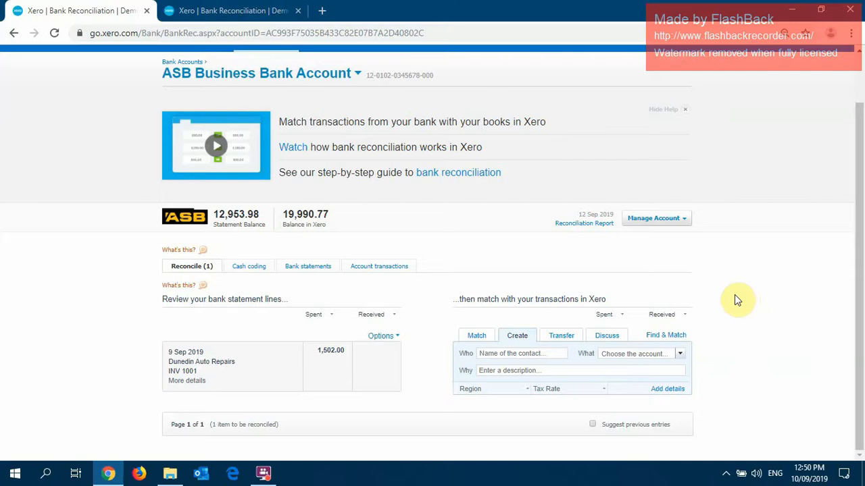
Save a discussion note on the Dunedin Auto Repairs statement line reading "Can you advise which code to put this to?".
left_click(700, 280)
left_click(607, 338)
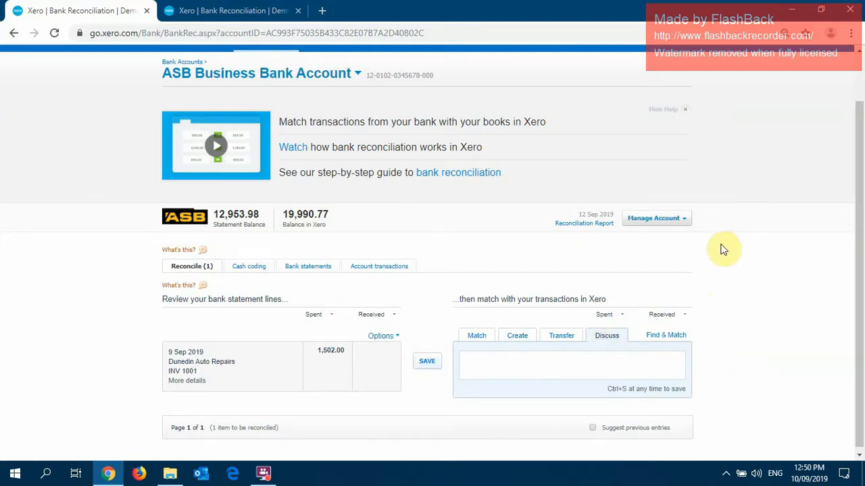
left_click(639, 359)
type("Can you advise which code")
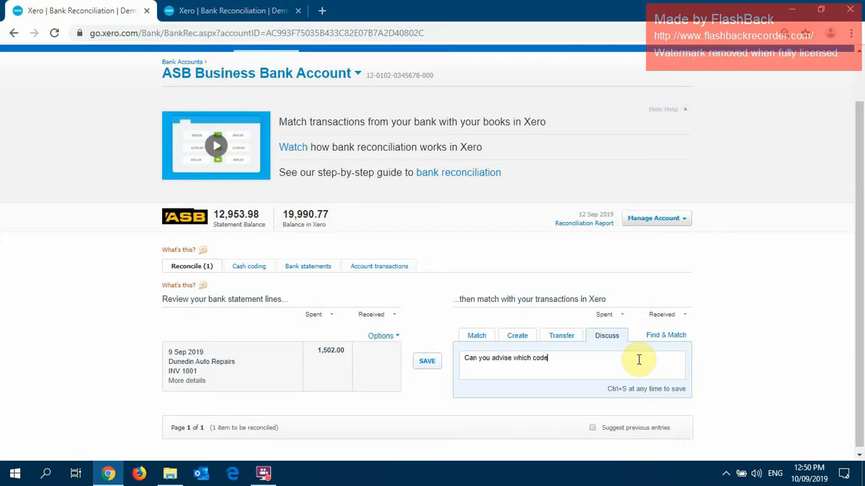
type(" (o put this to?")
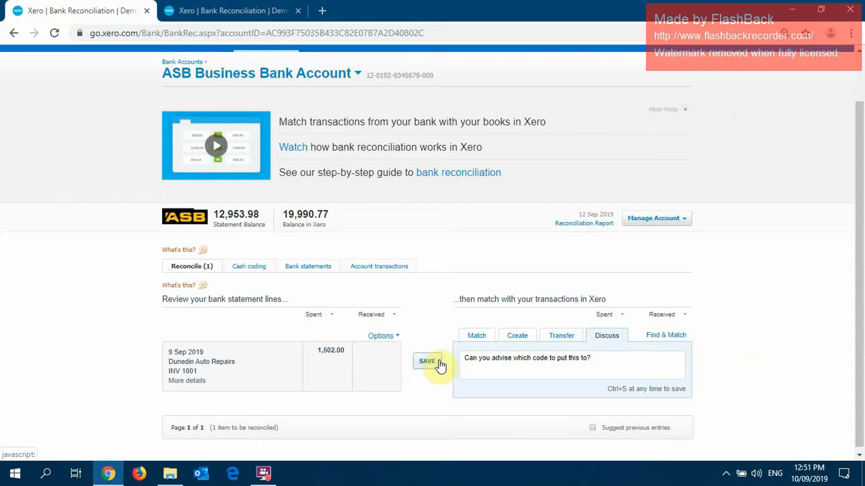
left_click(599, 362)
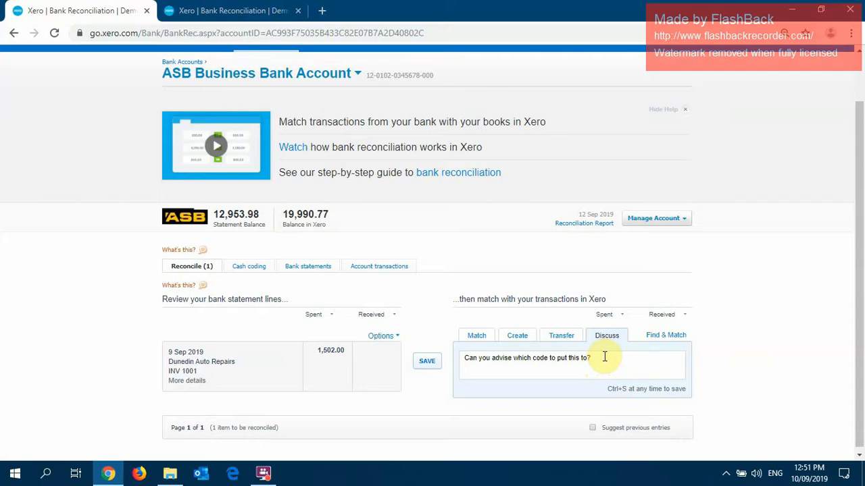
left_click(428, 361)
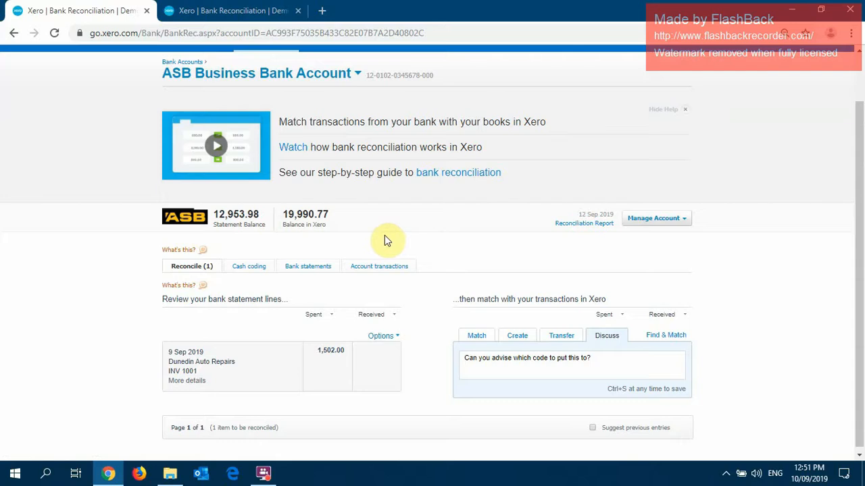
Go through the dashboard to the ASB Business Bank Account's transactions and bring up the transaction search.
scroll(338, 223, "up", 2)
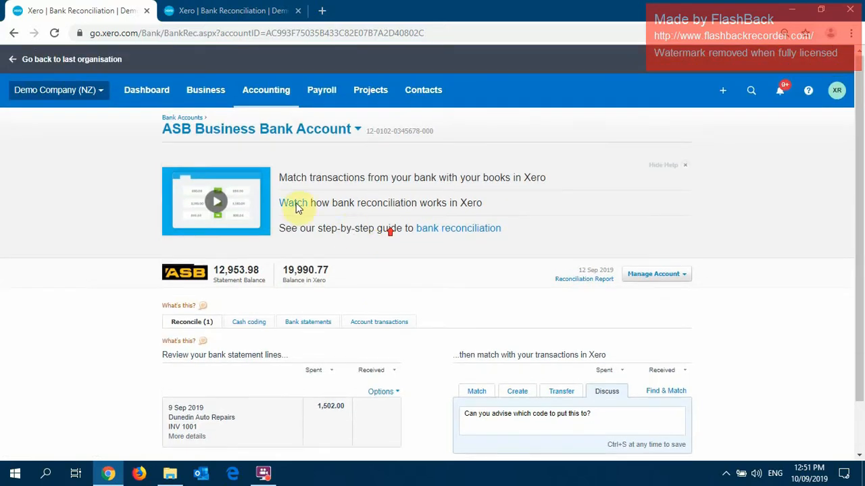
left_click(146, 91)
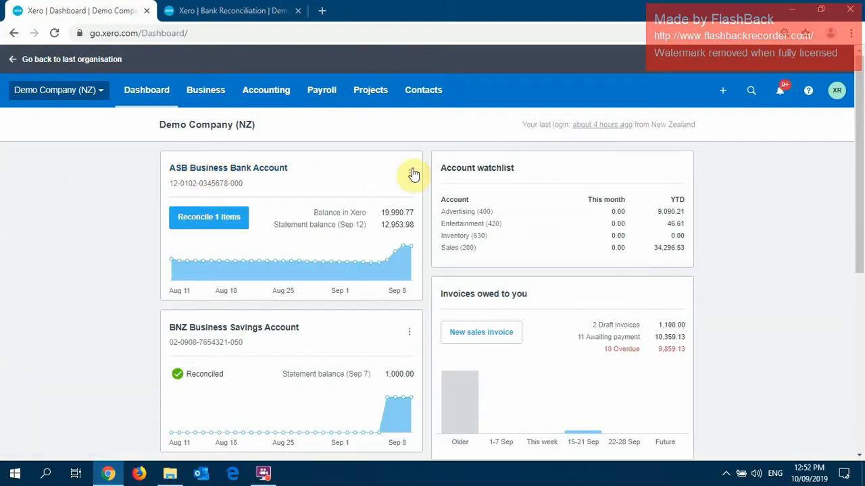
left_click(261, 169)
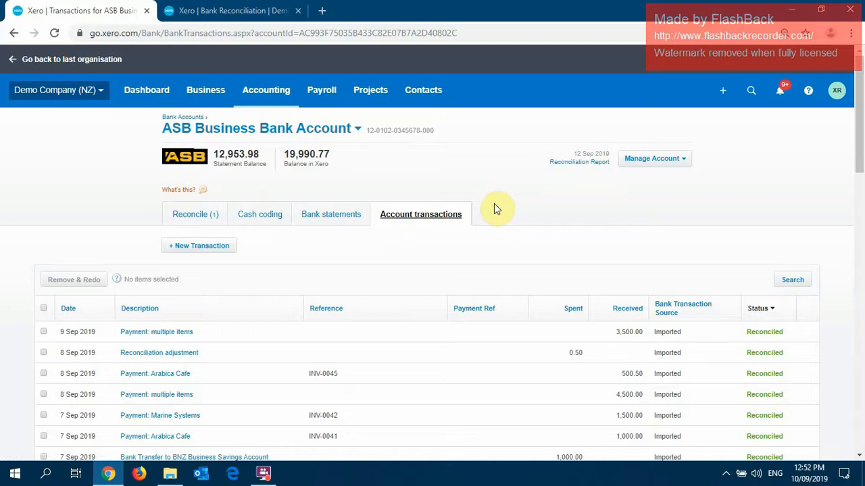
left_click(789, 281)
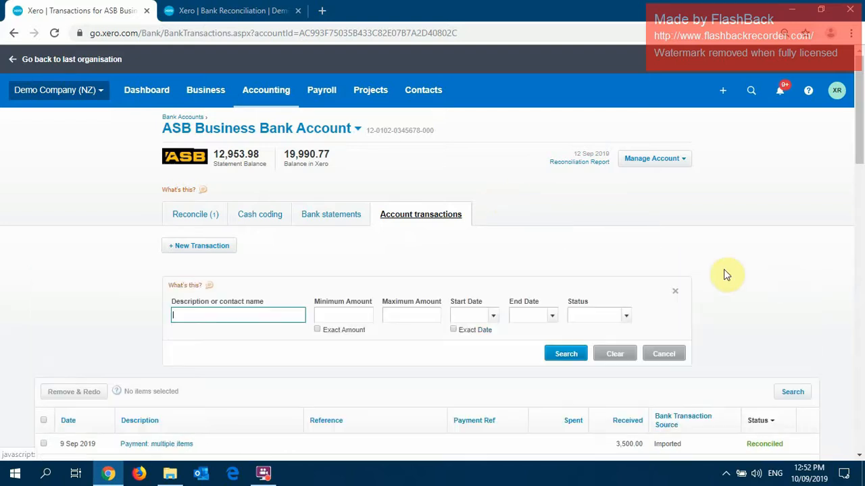
scroll(594, 247, "down", 1)
scroll(573, 239, "down", 1)
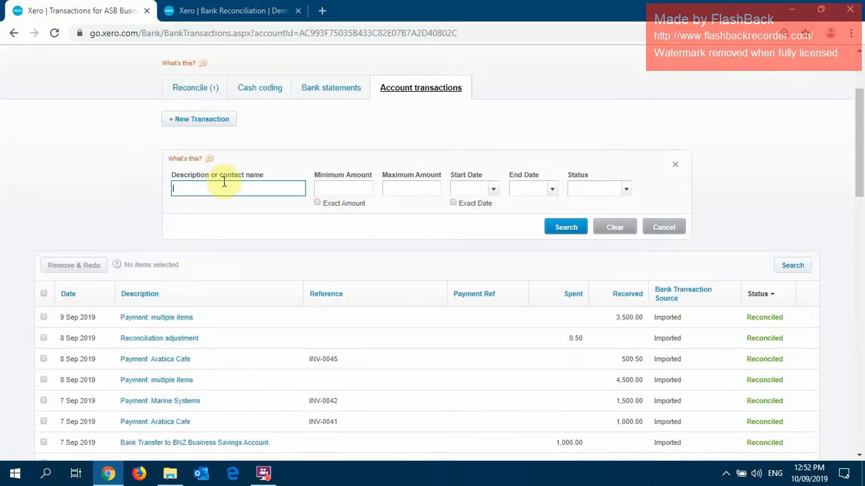
left_click(317, 202)
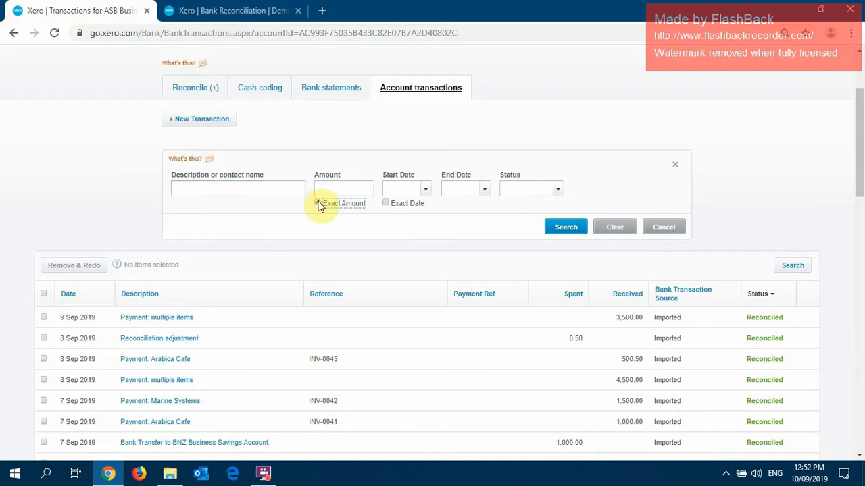
left_click(318, 204)
left_click(453, 203)
left_click(453, 202)
left_click(493, 194)
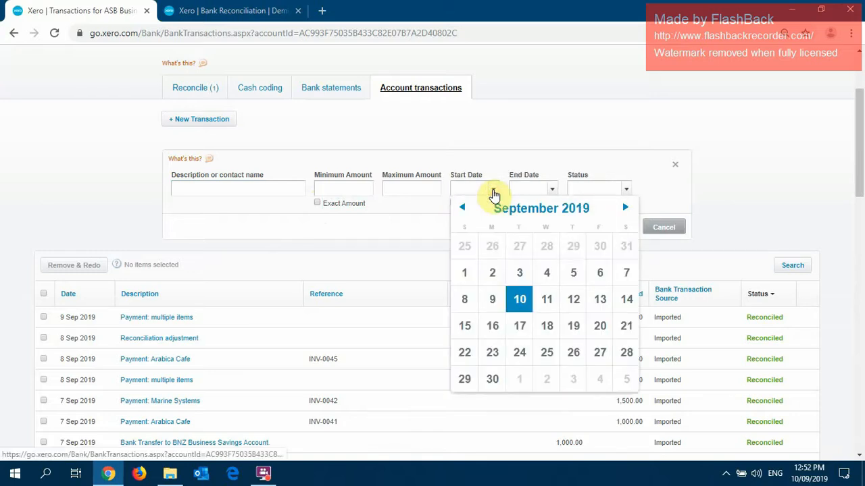
left_click(490, 151)
left_click(269, 190)
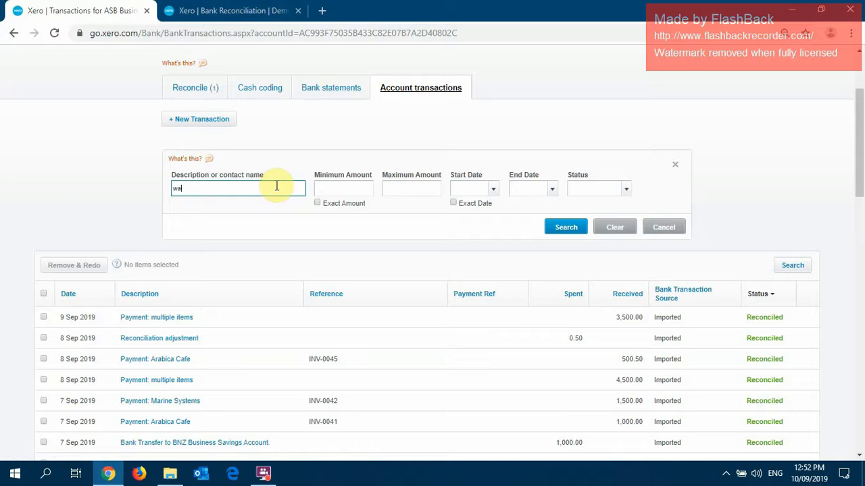
Search the account transactions for the exact amount 100.
left_click(317, 203)
left_click(333, 186)
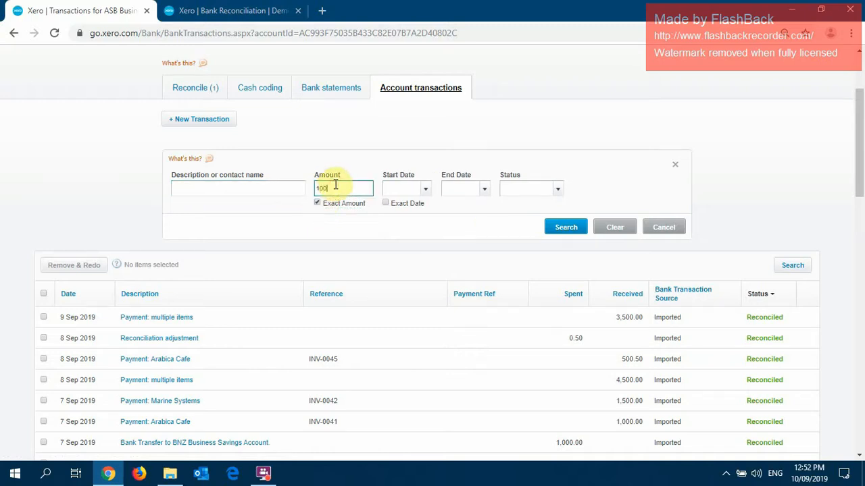
left_click(566, 229)
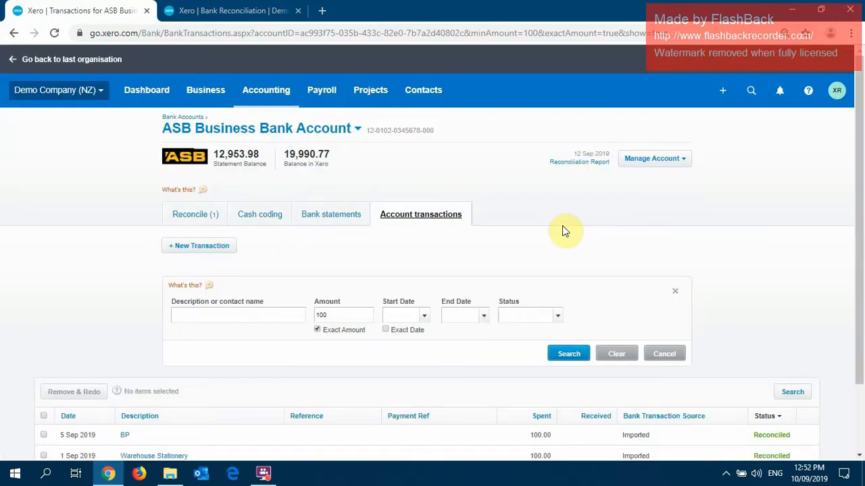
scroll(563, 232, "down", 2)
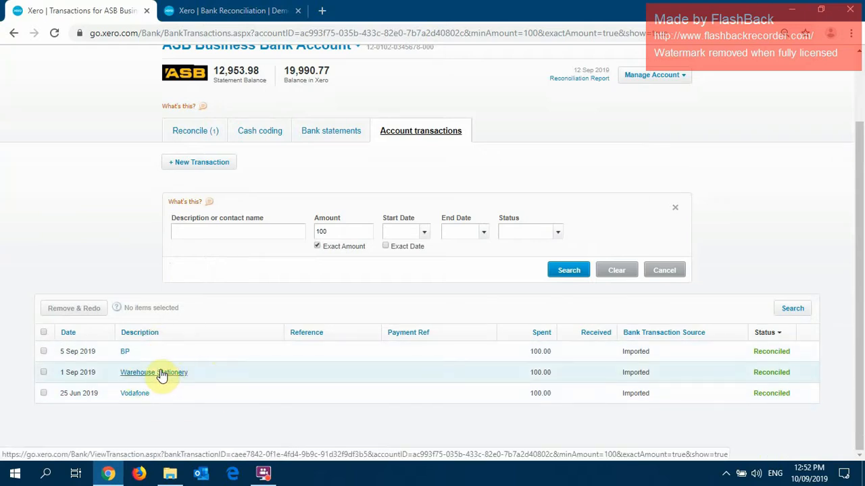
Open the 1 Sep 2019 Warehouse Stationery payment and start editing its line's account.
left_click(162, 376)
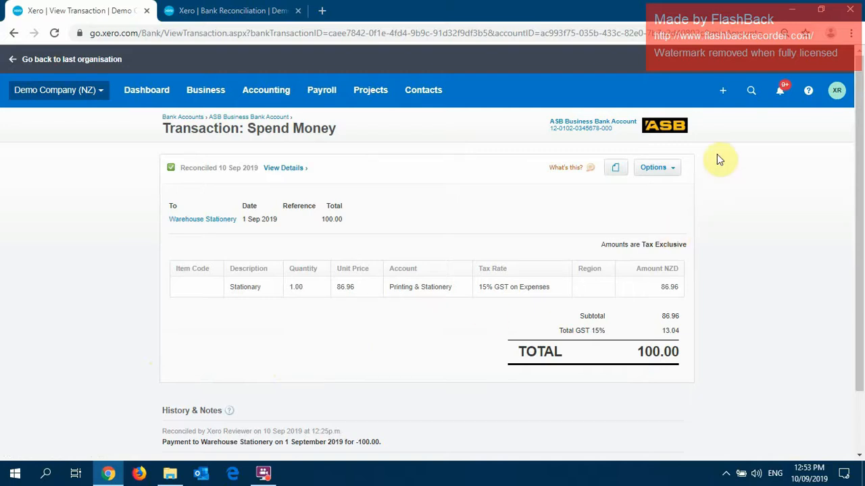
left_click(672, 171)
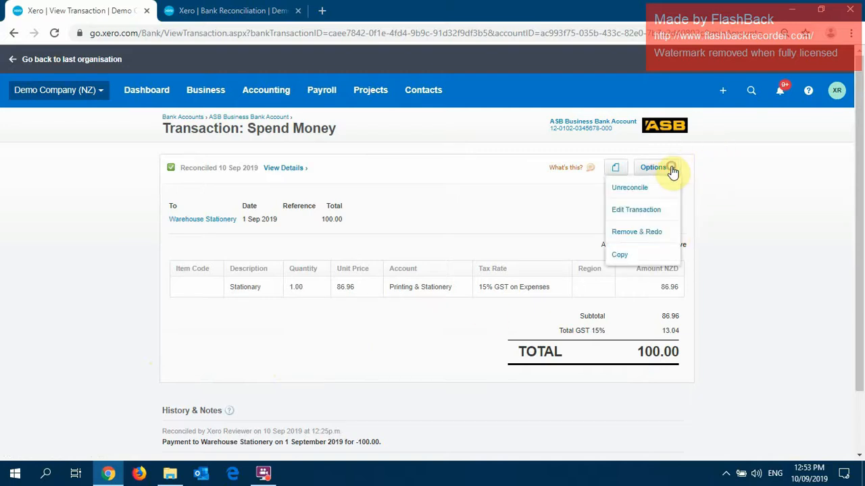
left_click(636, 211)
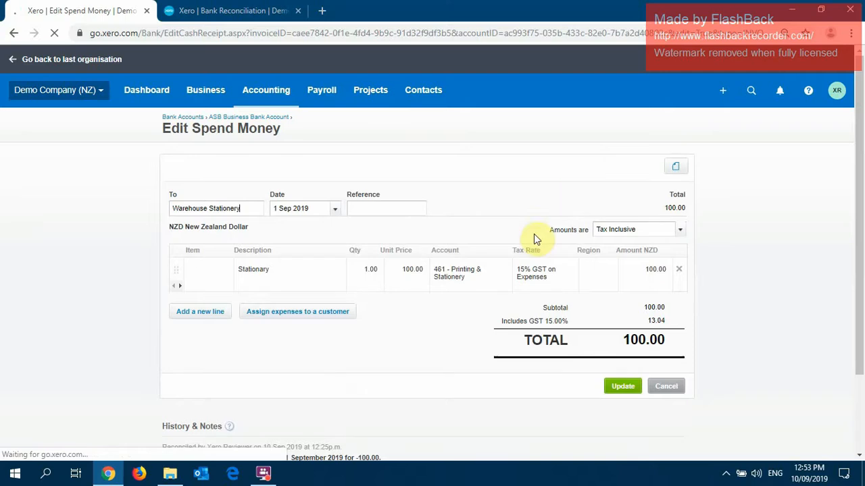
left_click(459, 269)
type("pos")
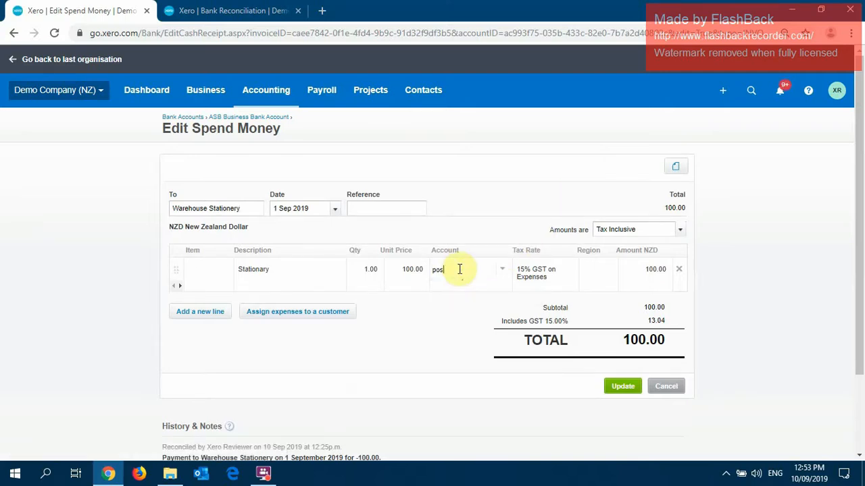
key("BackSpace")
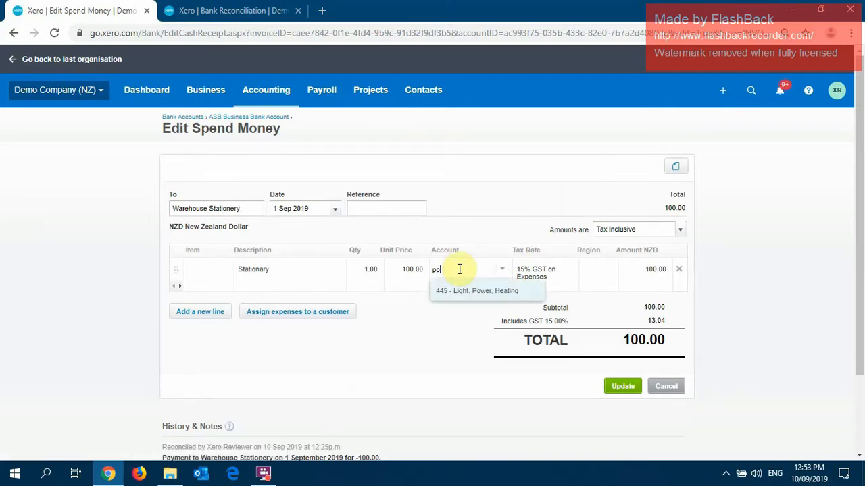
key("BackSpace")
key("BackSpace")
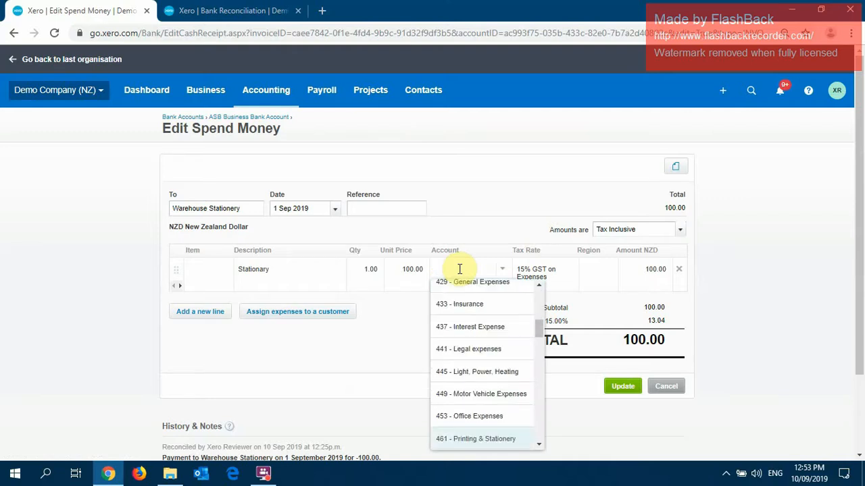
type("ligh")
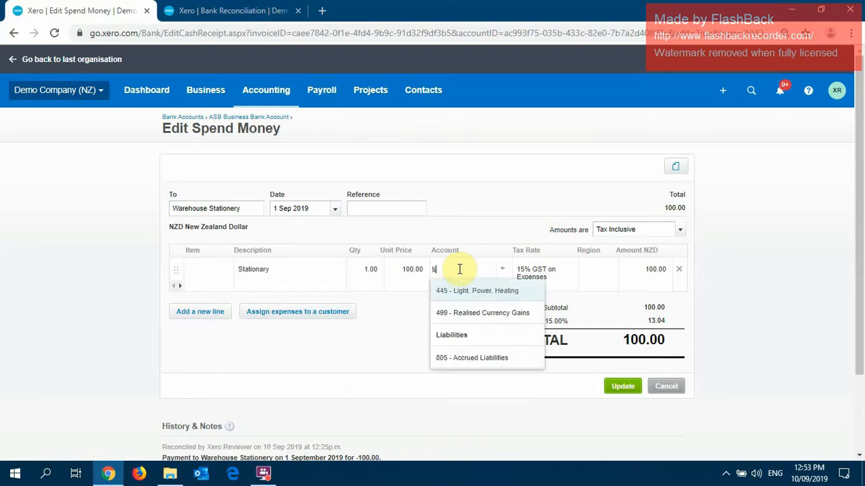
key("BackSpace")
key("BackSpace")
key("BackSpace")
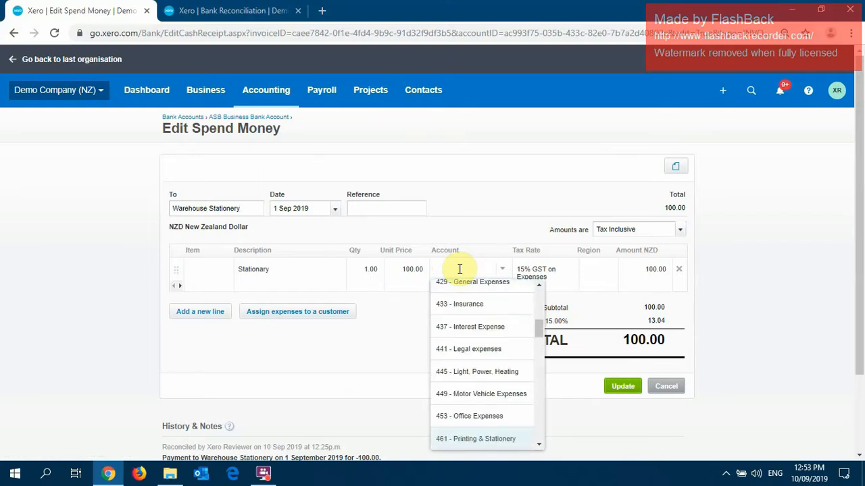
Recode the stationery line to 453 - Office Expenses and update the transaction.
type("offi")
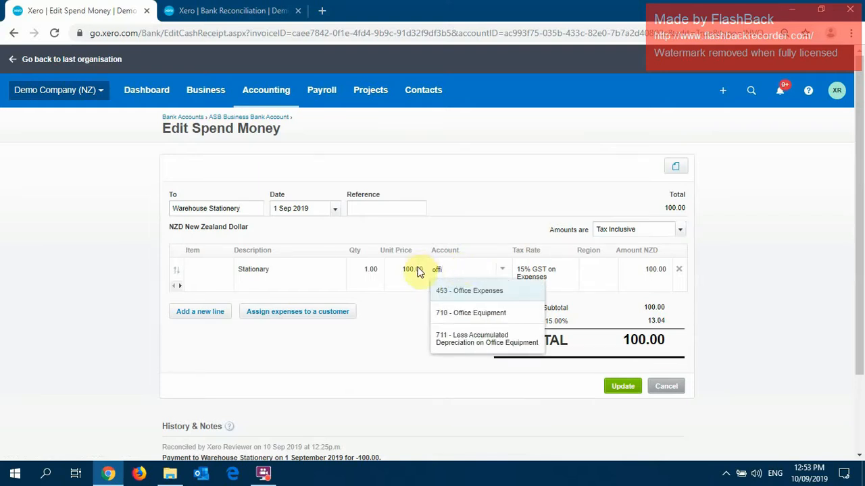
left_click(454, 292)
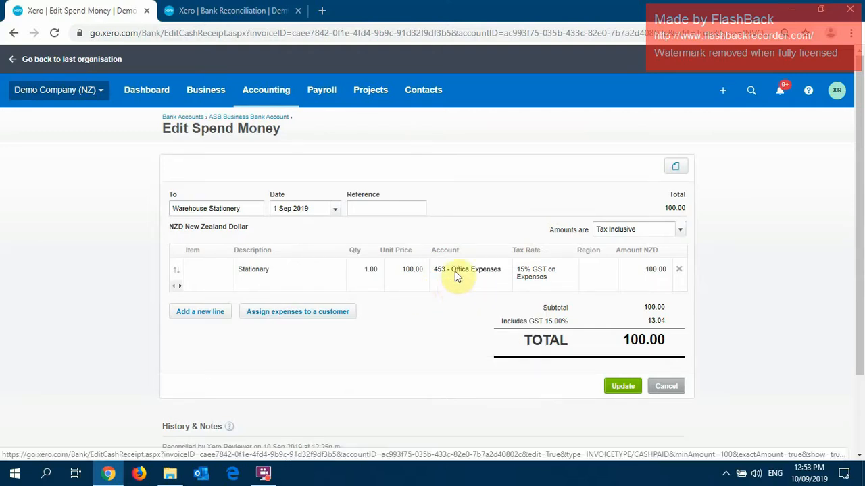
left_click(625, 388)
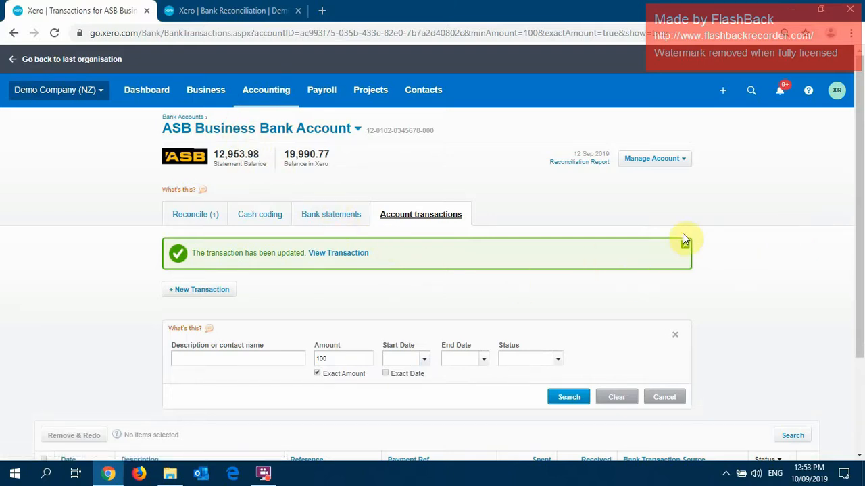
Return through the dashboard to the ASB Business Bank Account's reconciliation and view its account transactions.
left_click(148, 93)
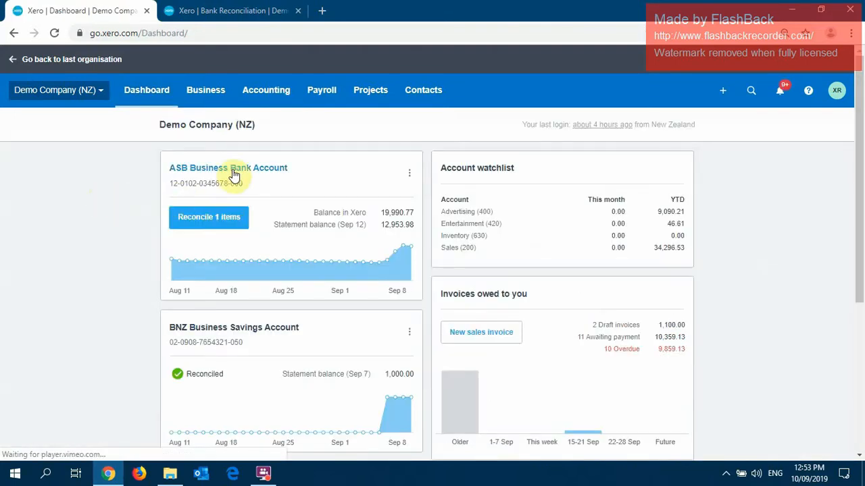
left_click(409, 176)
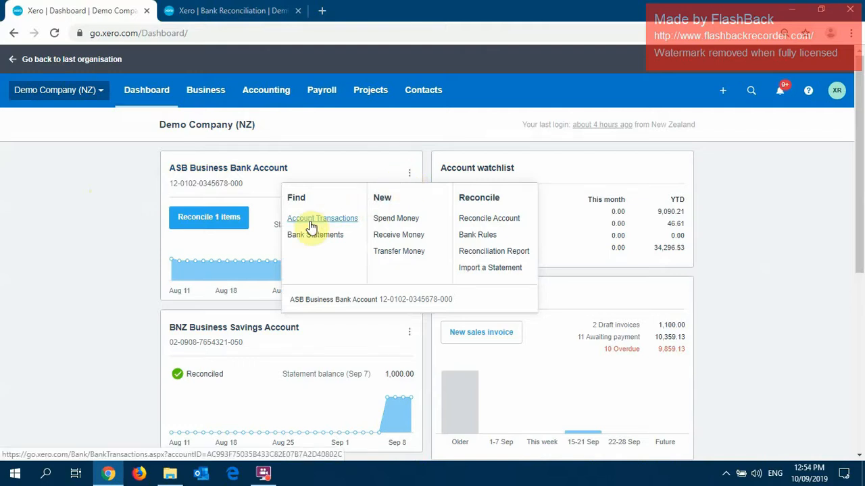
left_click(61, 221)
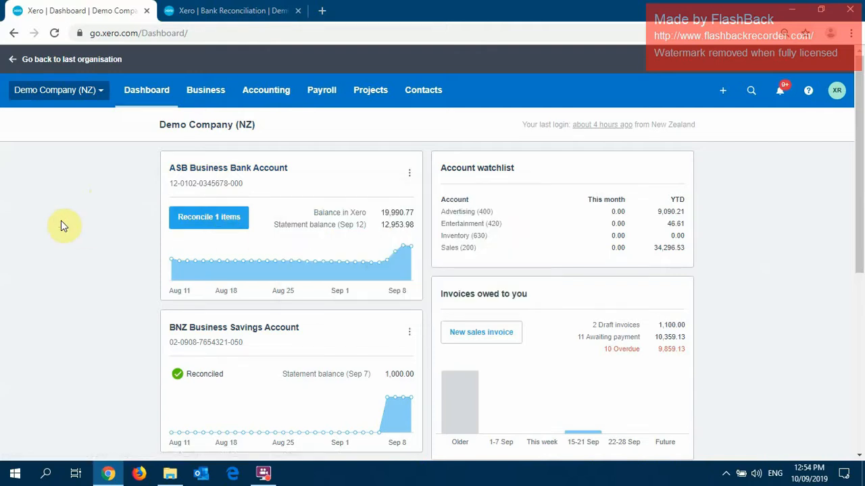
left_click(203, 217)
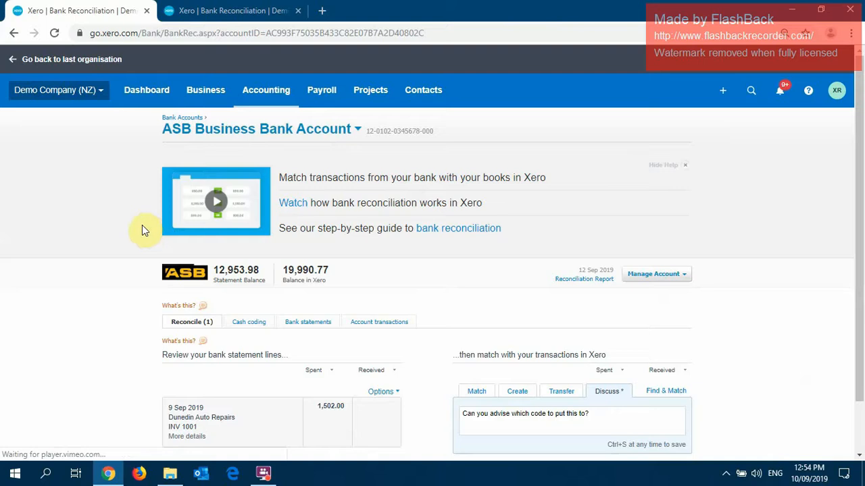
left_click(375, 323)
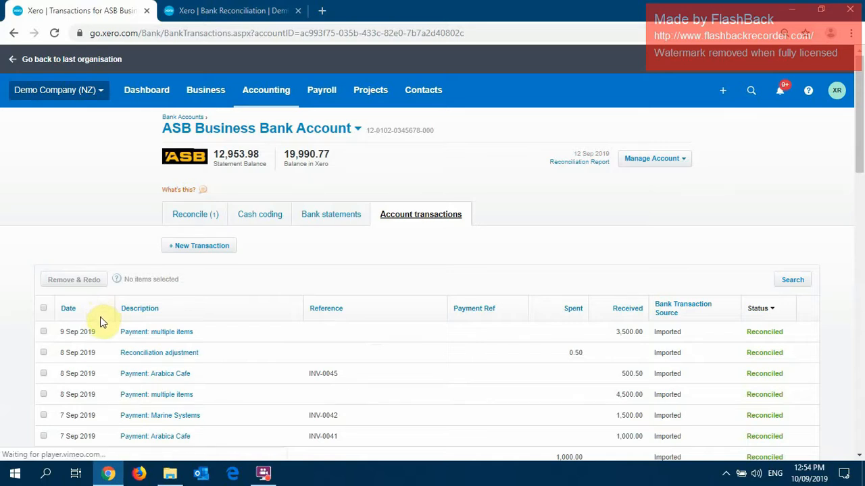
Examine the bank account's management options and the available accounting reports, including GST Return.
left_click(662, 165)
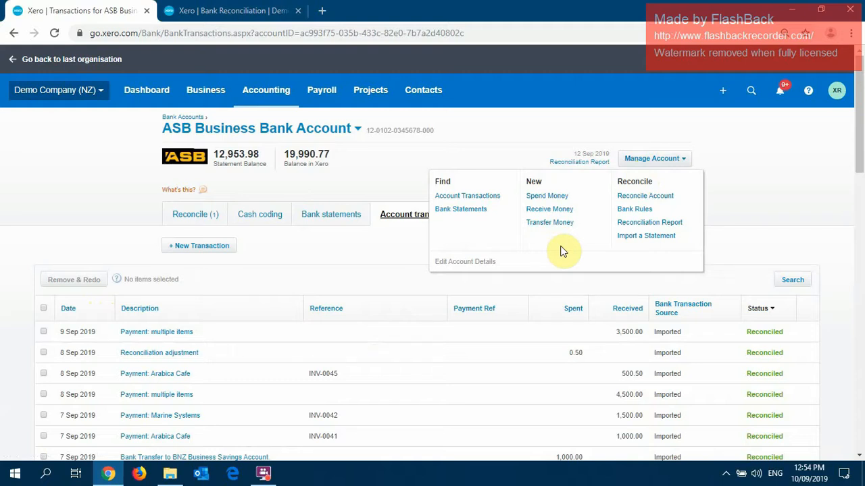
left_click(488, 147)
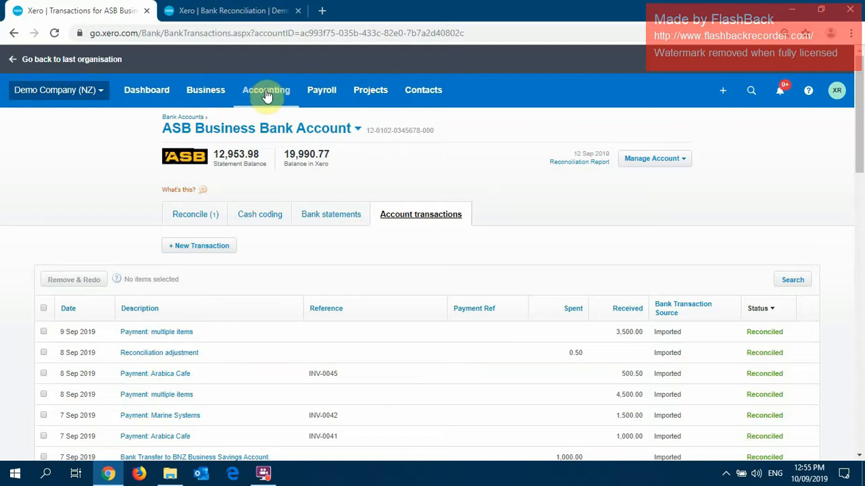
left_click(267, 92)
left_click(70, 141)
left_click(268, 91)
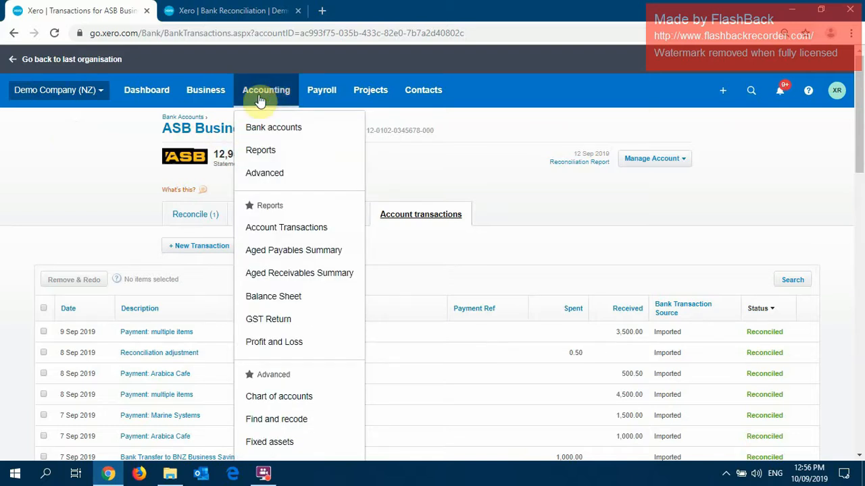
Open the GST Return report, preview the current period so far, and dismiss the late filing notice.
left_click(268, 320)
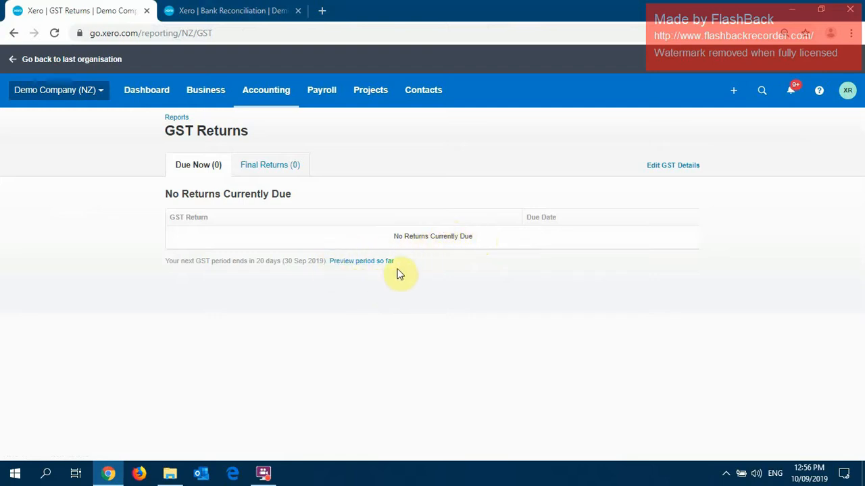
left_click(361, 262)
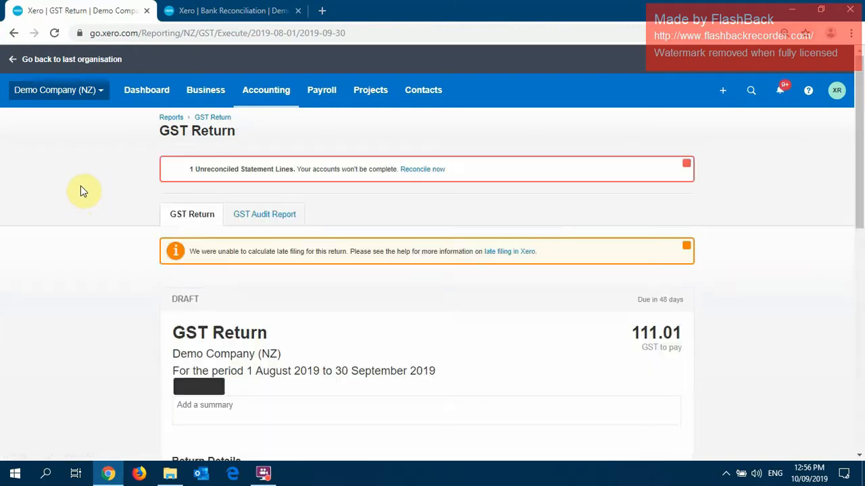
left_click(686, 246)
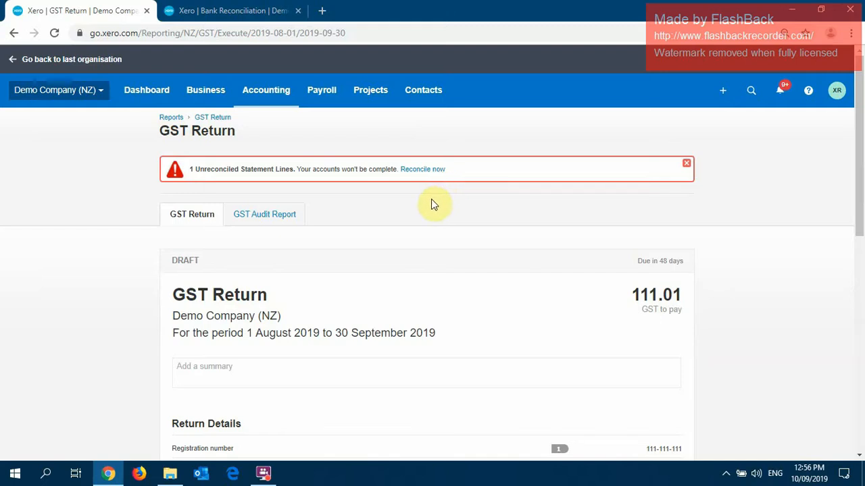
scroll(435, 209, "down", 1)
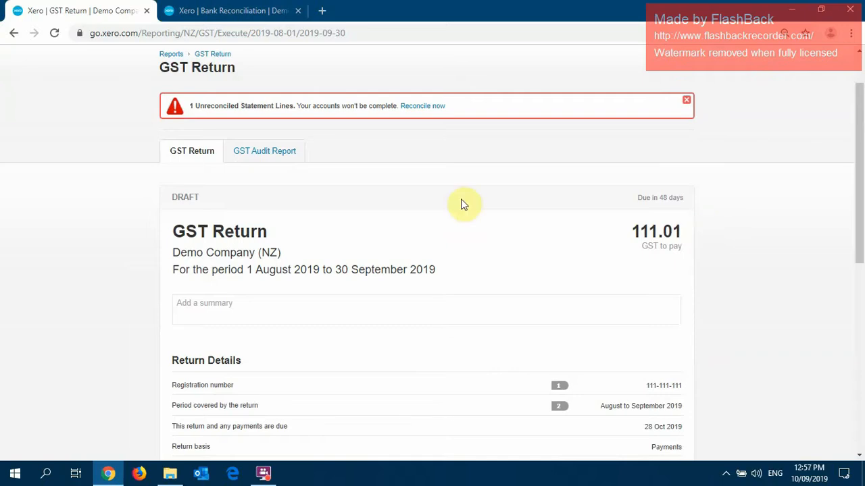
Review the GST Audit Report's expense, income and No GST transactions for 1 August to 30 September 2019.
left_click(269, 151)
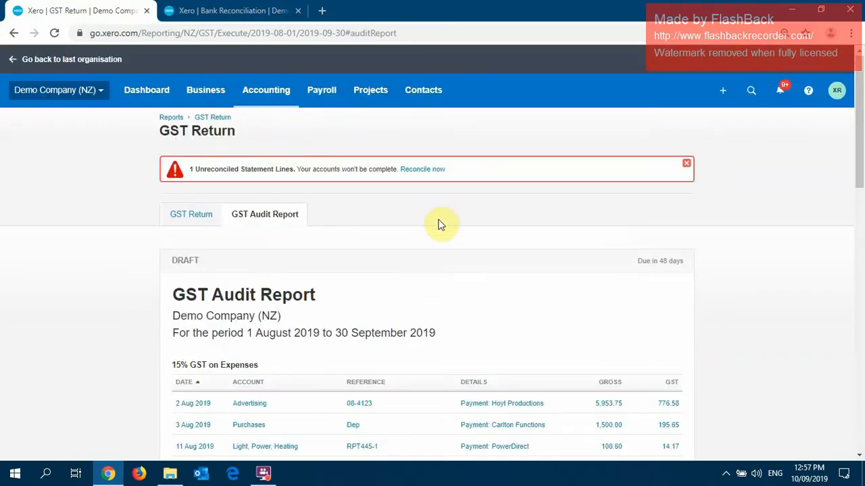
scroll(434, 231, "down", 1)
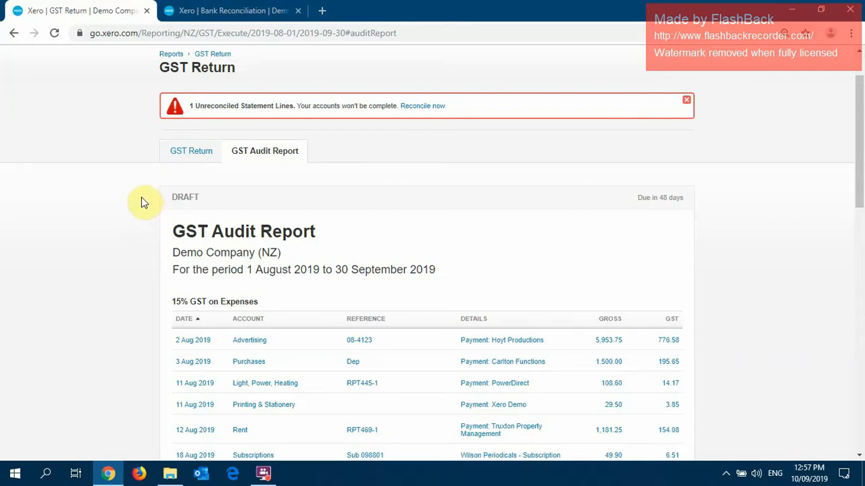
scroll(143, 203, "down", 2)
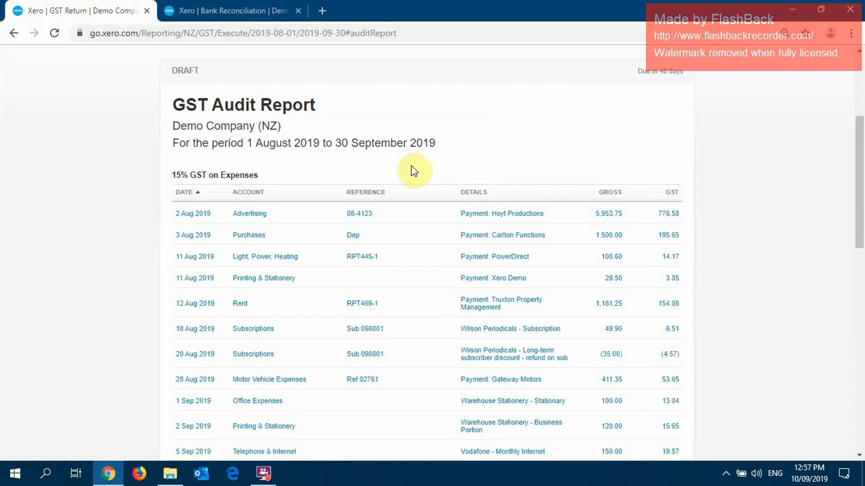
scroll(413, 171, "down", 4)
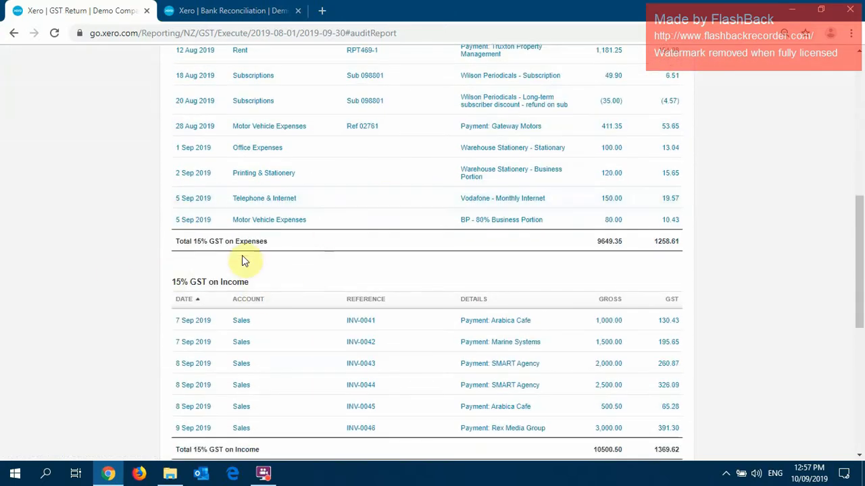
scroll(203, 300, "down", 4)
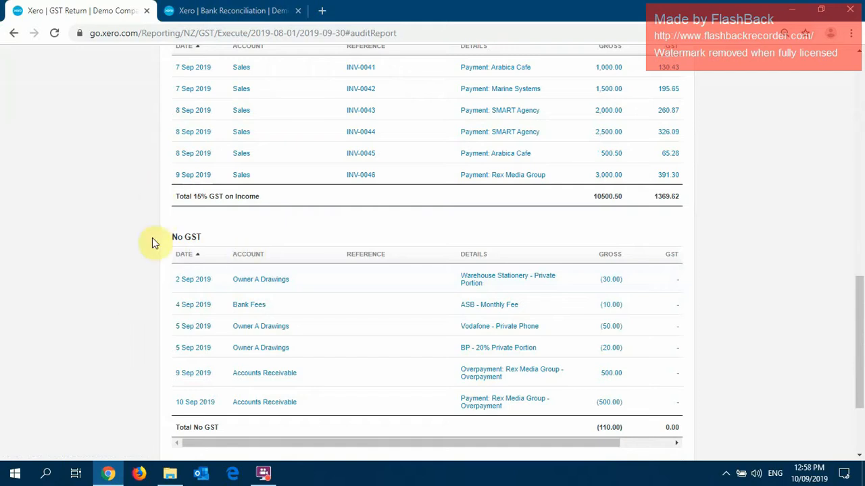
scroll(169, 256, "down", 2)
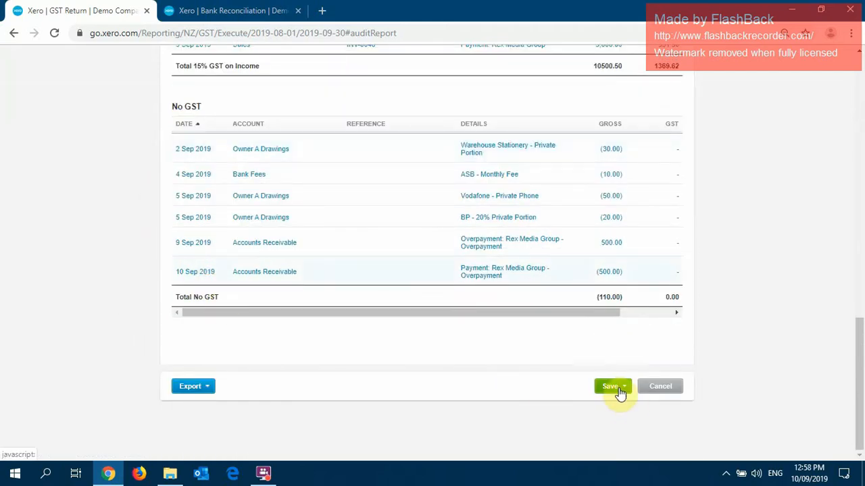
Save the GST return for 1 August to 30 September 2019 as final.
left_click(620, 394)
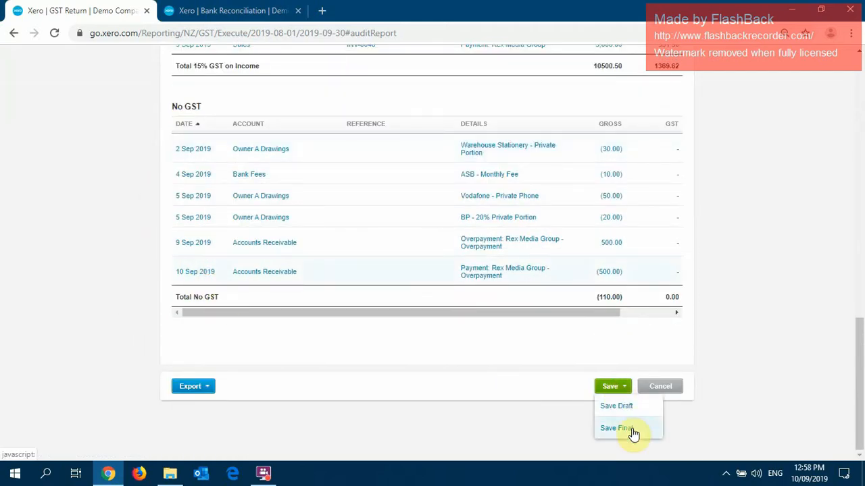
left_click(518, 346)
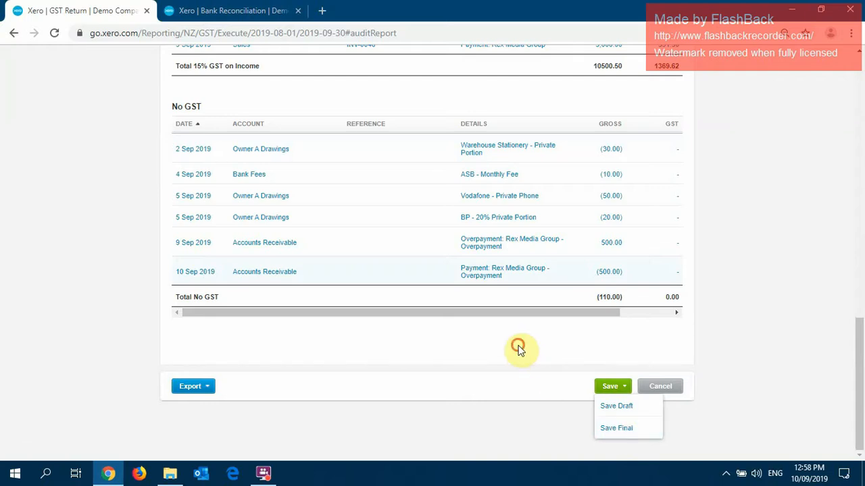
left_click(621, 394)
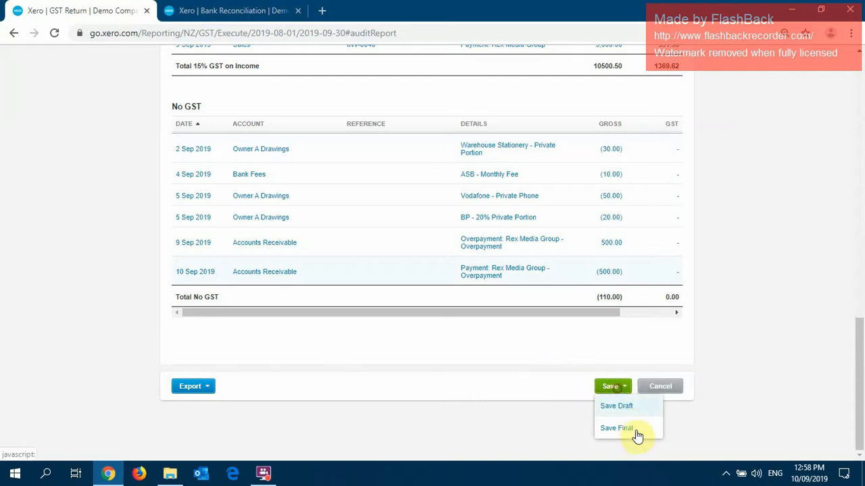
left_click(588, 409)
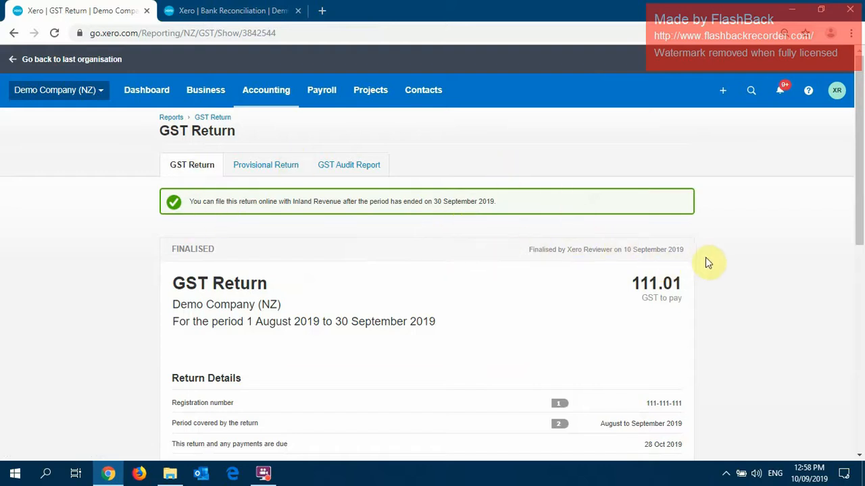
left_click(709, 198)
left_click(323, 217)
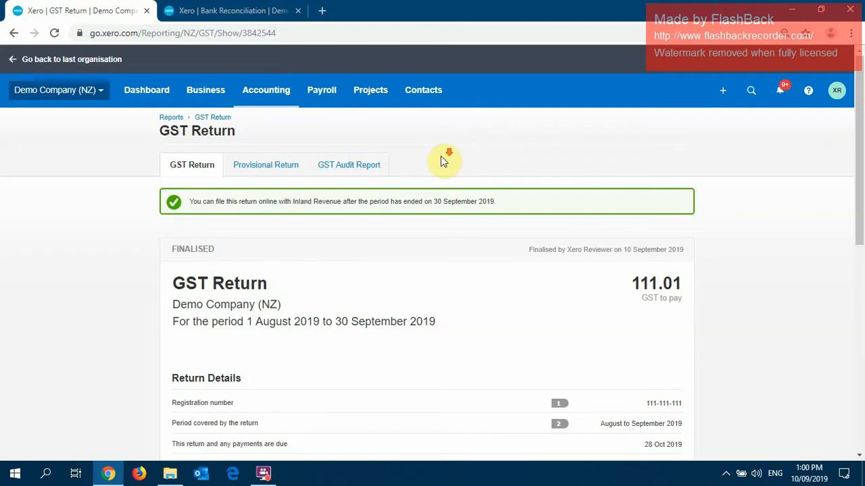
Examine the finalised GST return's details, sales and income, purchases and expenses, and GST to pay.
scroll(445, 161, "down", 3)
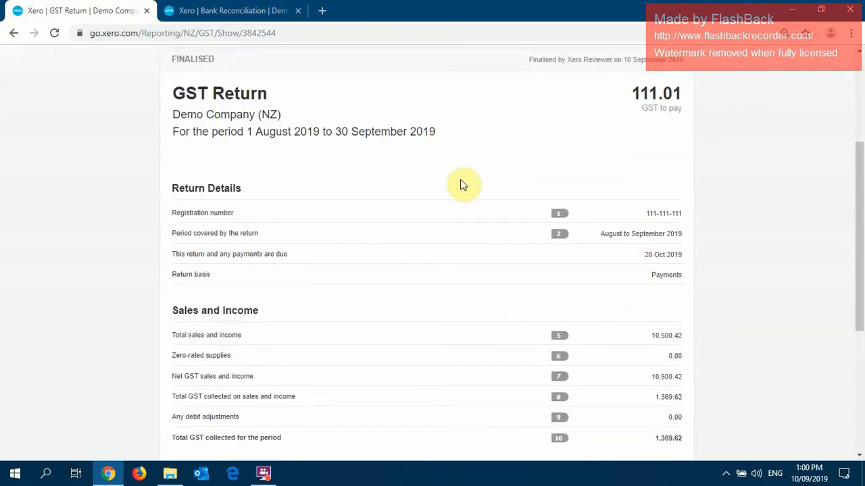
scroll(460, 183, "up", 3)
scroll(419, 183, "down", 3)
scroll(699, 302, "down", 1)
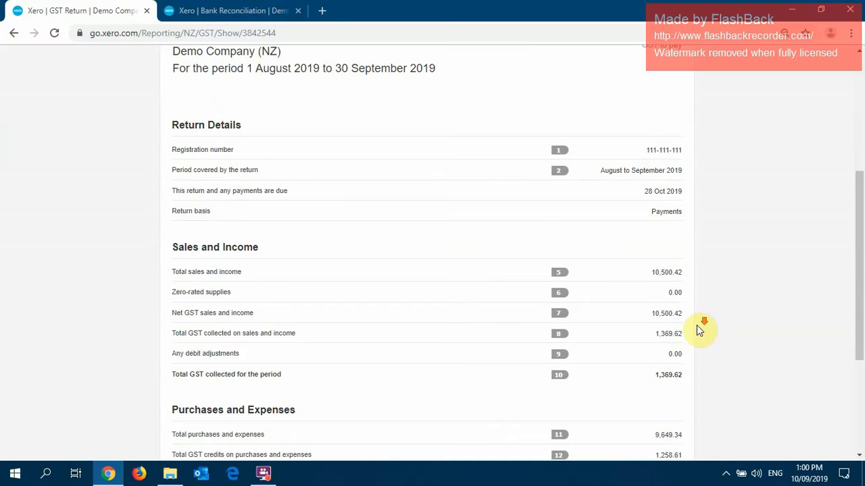
scroll(692, 326, "down", 1)
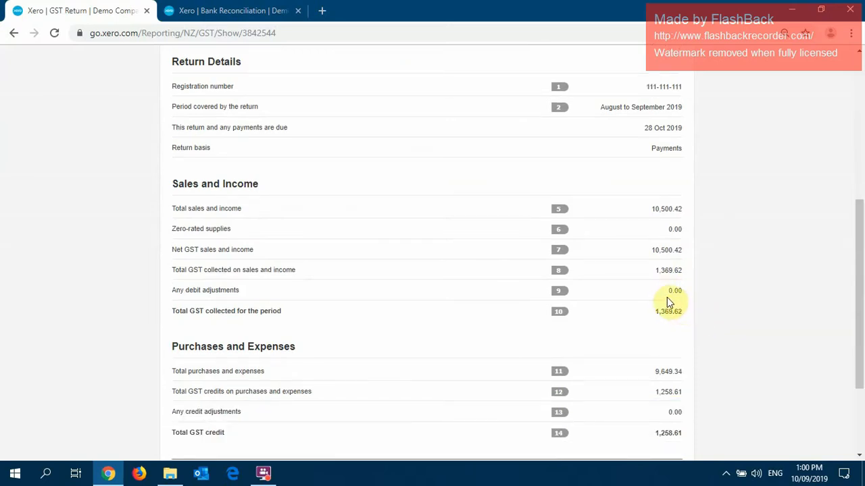
scroll(667, 300, "down", 1)
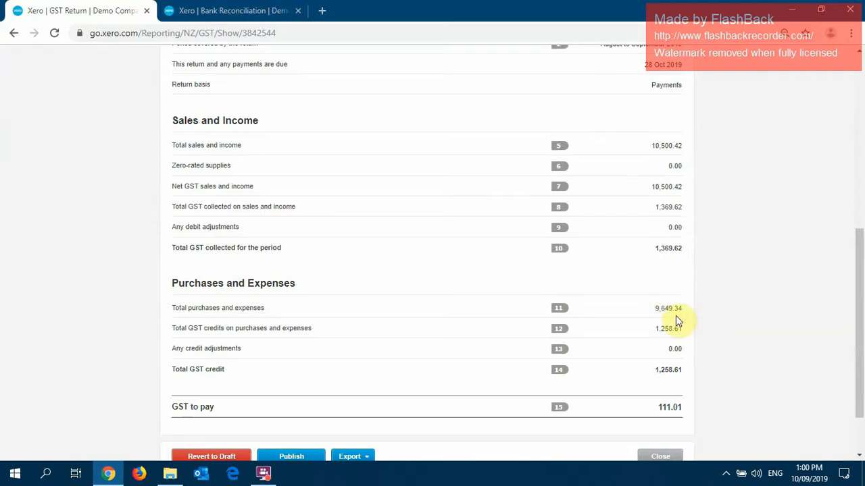
scroll(558, 270, "up", 1)
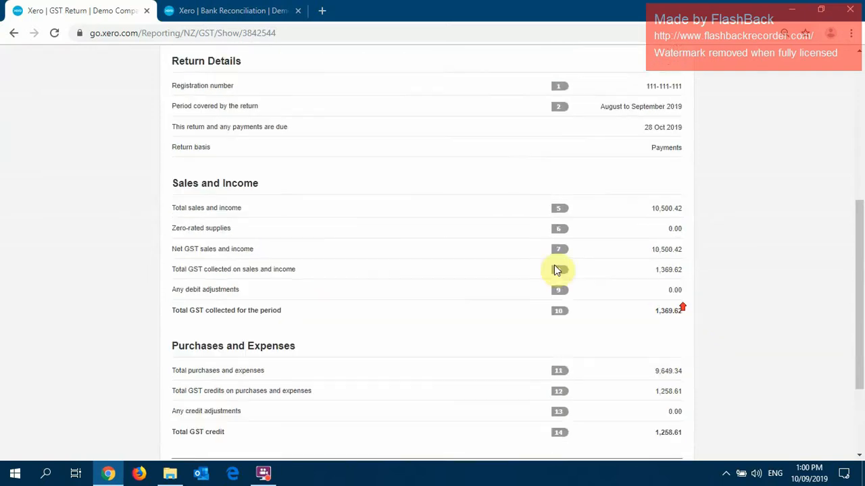
scroll(388, 141, "up", 2)
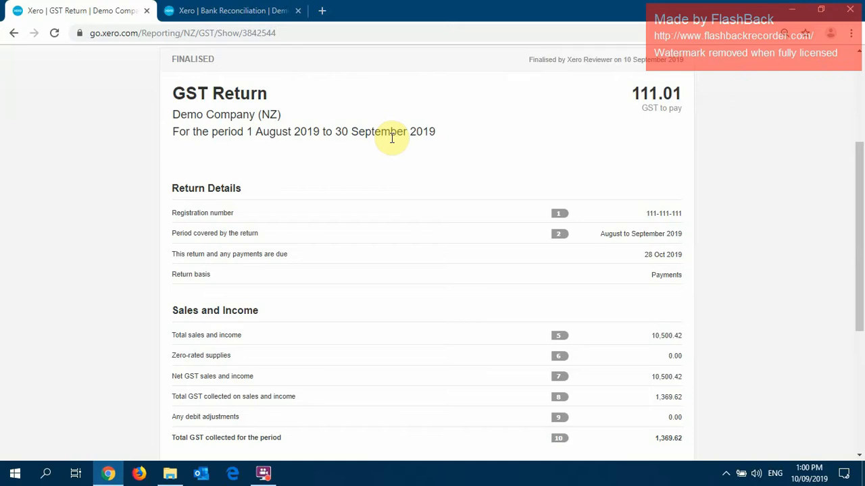
scroll(396, 169, "up", 1)
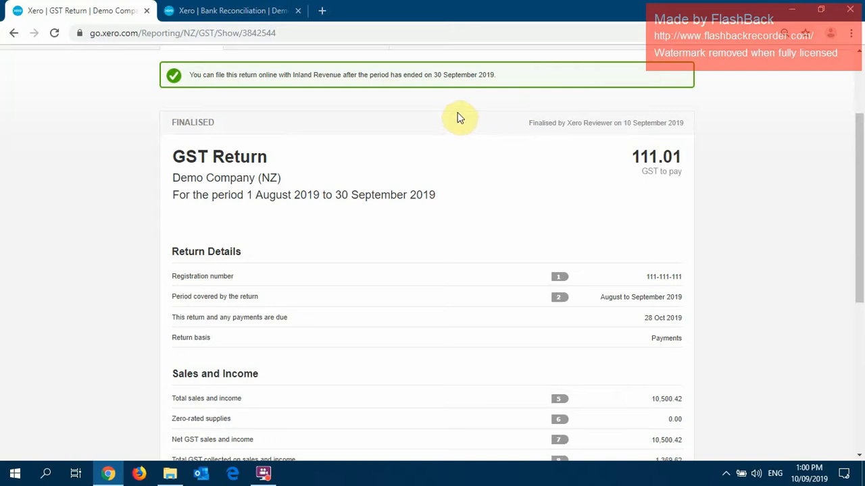
scroll(461, 117, "up", 2)
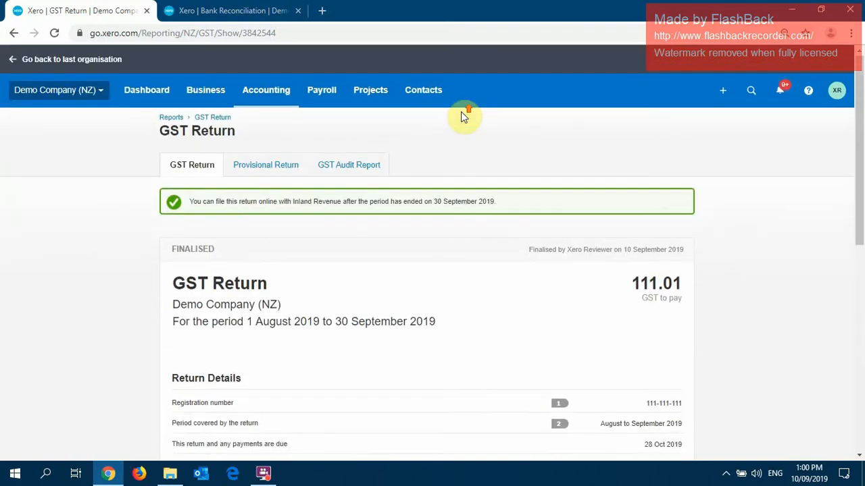
Open ABC Furniture from the list of all contacts and start editing its contact details.
left_click(423, 93)
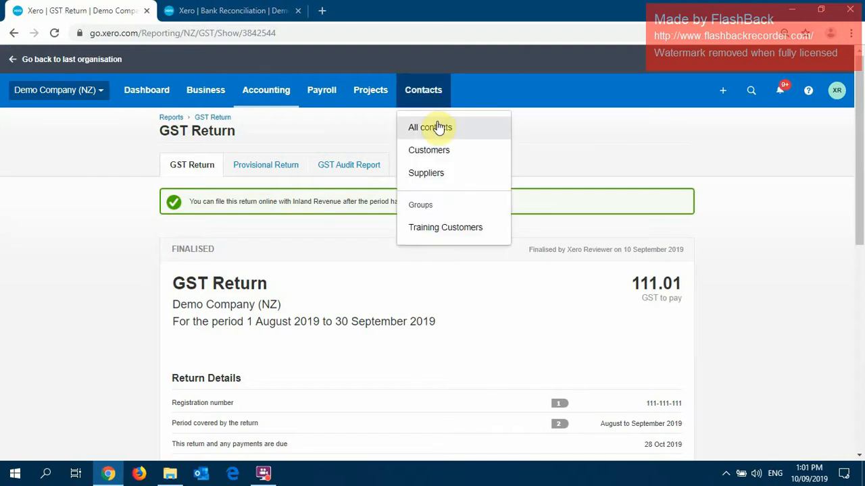
left_click(426, 128)
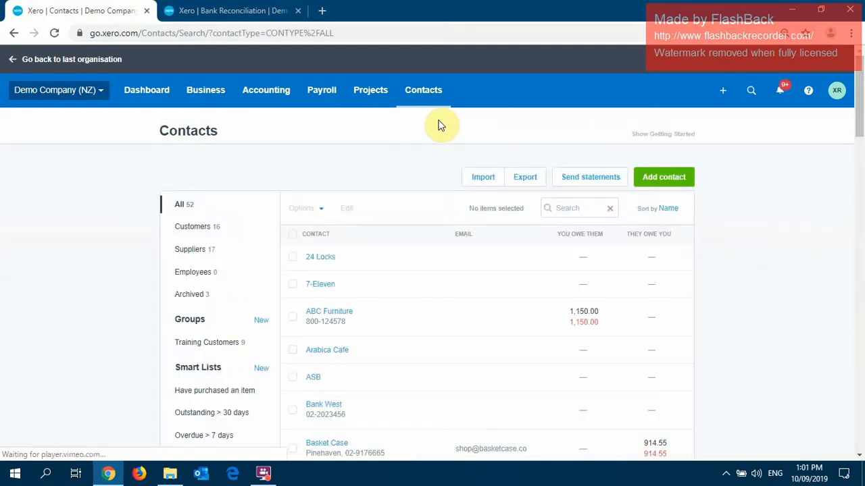
scroll(438, 126, "down", 1)
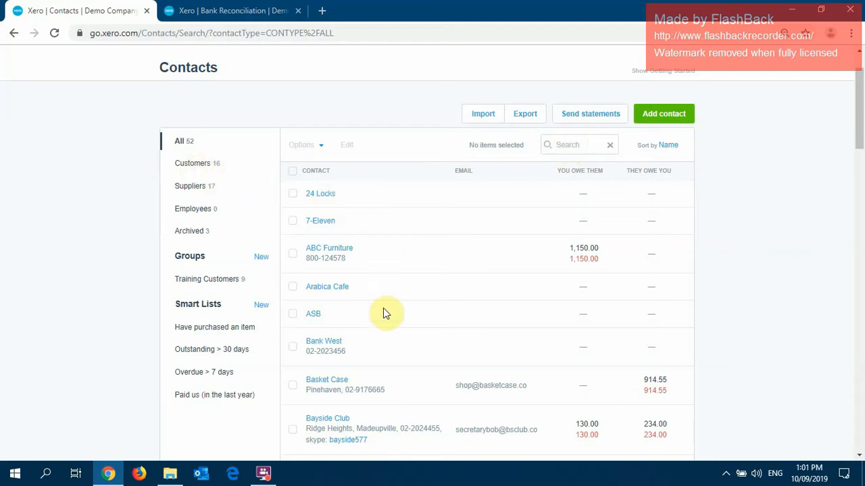
left_click(330, 251)
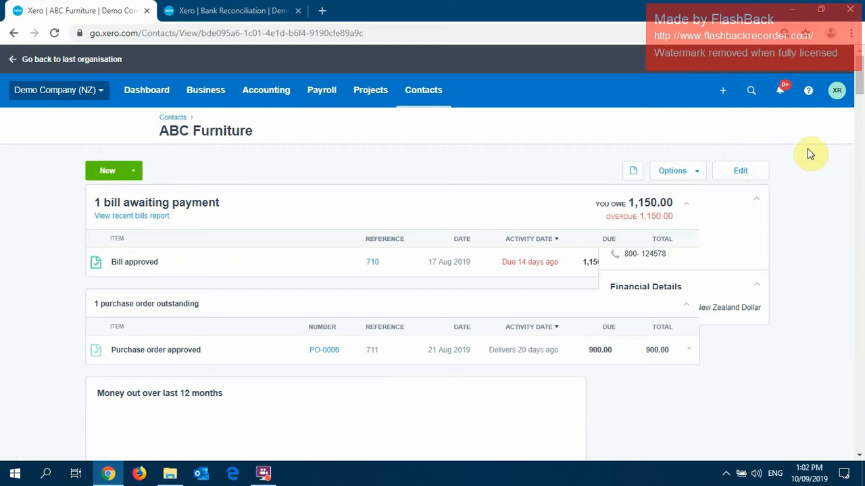
left_click(743, 172)
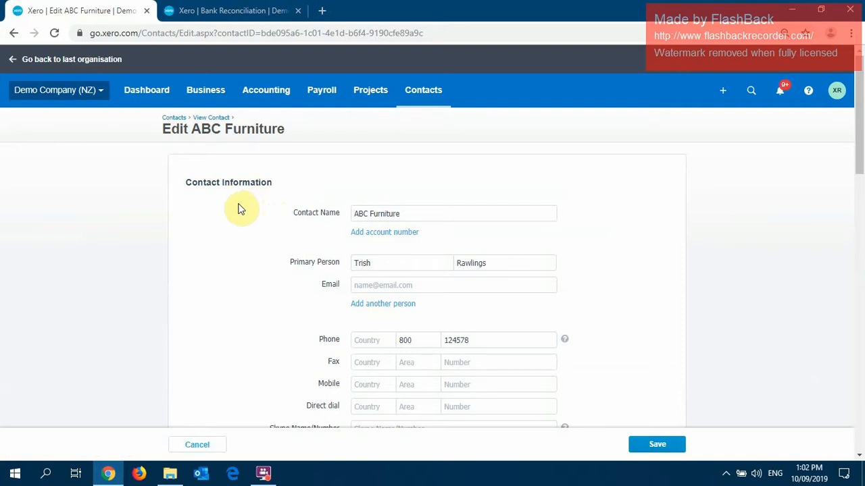
Set ABC Furniture's bills due date to day 7 of the following month and save the contact.
scroll(237, 209, "down", 1)
scroll(238, 209, "down", 1)
scroll(237, 209, "down", 5)
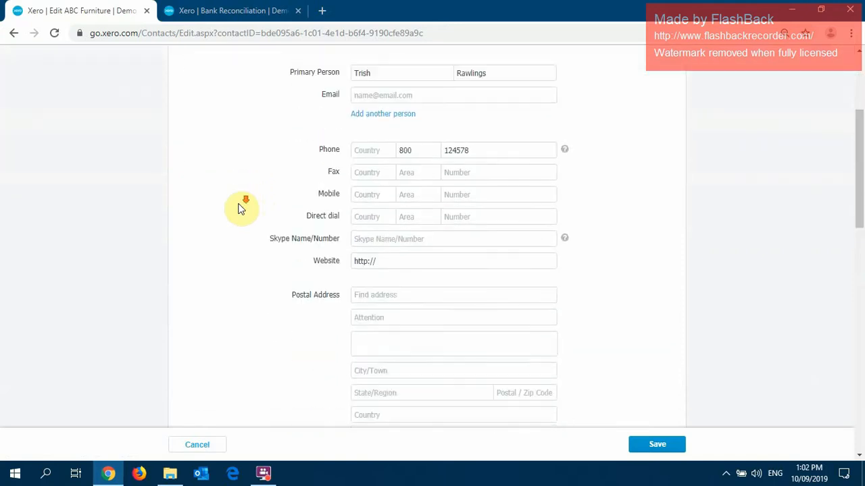
scroll(238, 209, "down", 4)
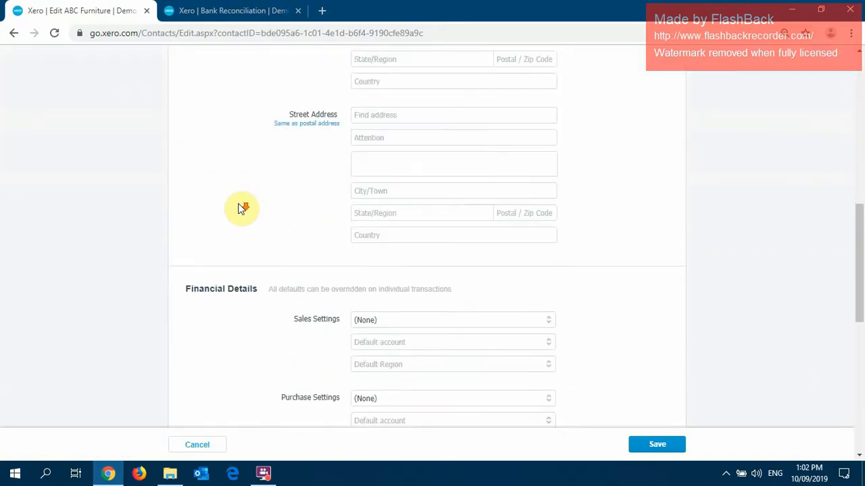
scroll(240, 208, "down", 4)
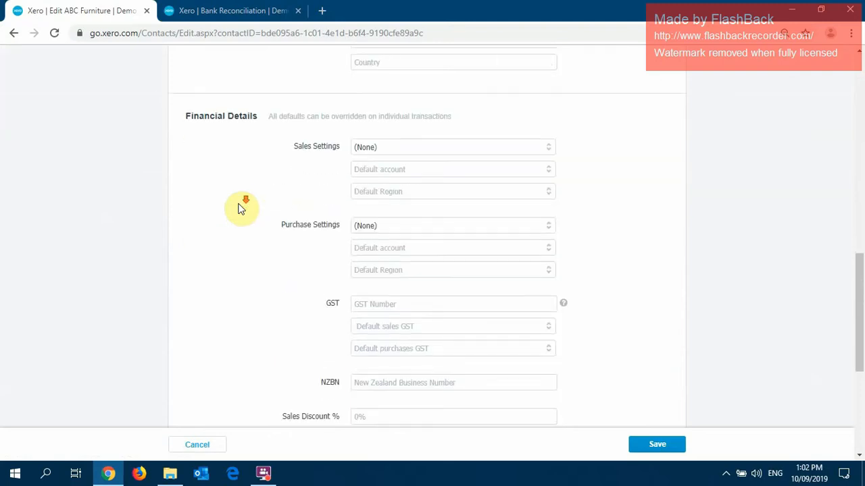
scroll(240, 208, "down", 1)
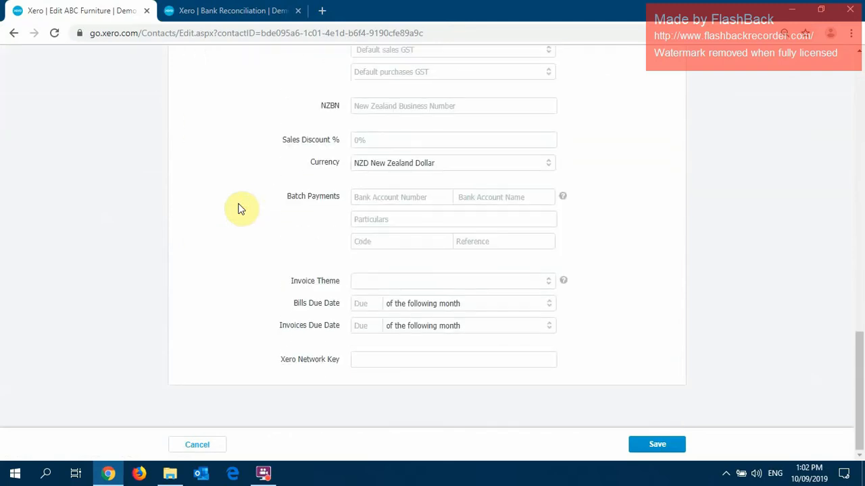
left_click(247, 191)
left_click(367, 304)
type("7")
left_click(641, 289)
left_click(659, 443)
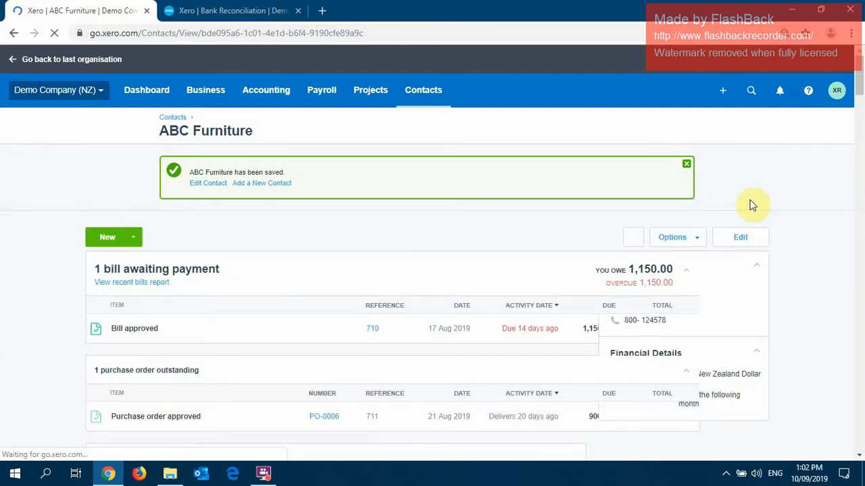
Search all contacts for "ware" and select the duplicate contacts Warehose Stationa and Warehouse Stat.
left_click(172, 119)
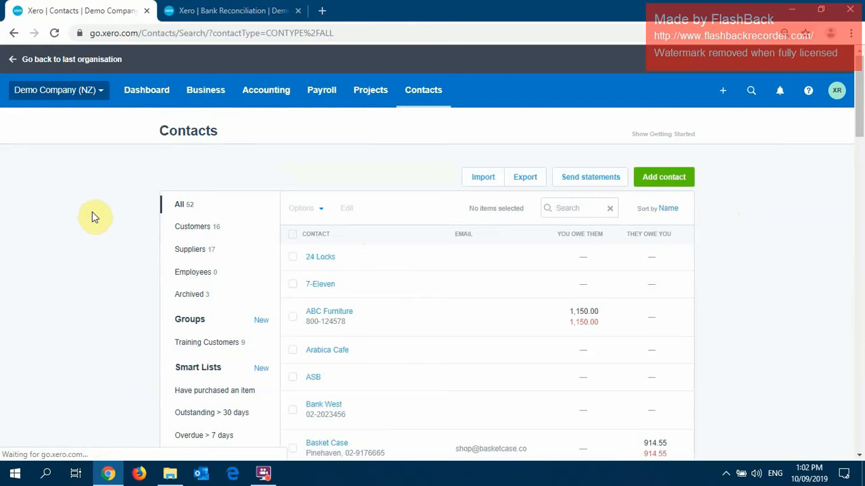
left_click(589, 208)
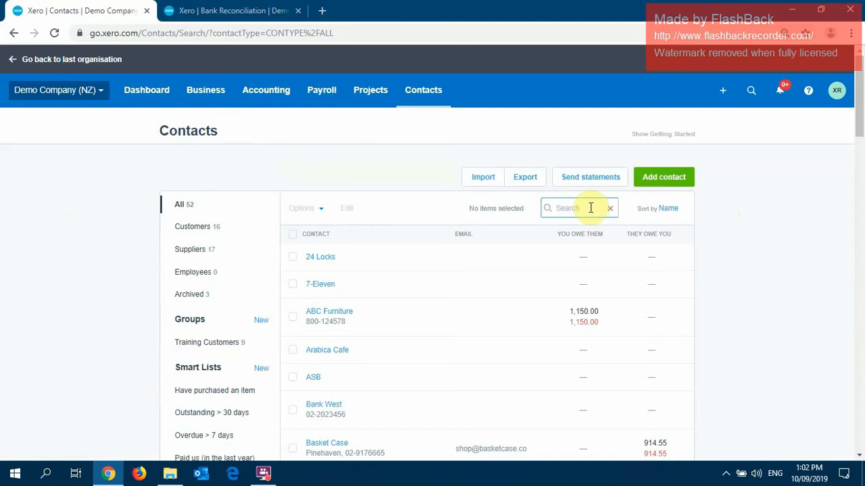
type("ware")
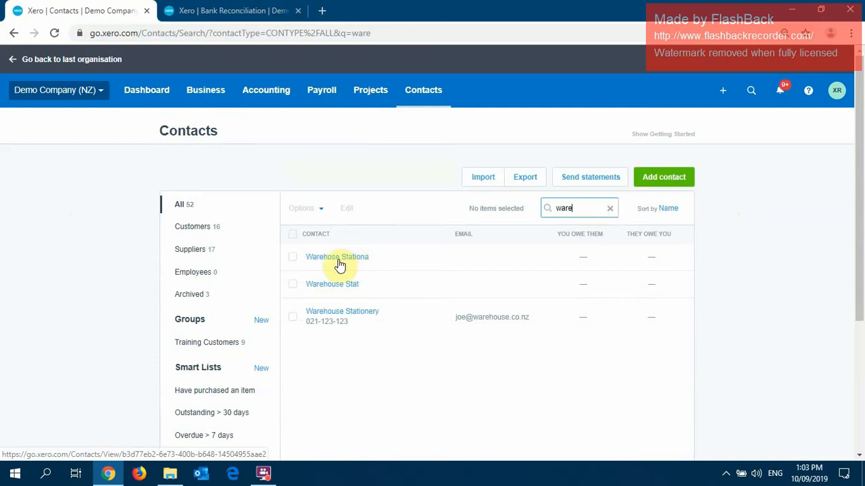
left_click(295, 259)
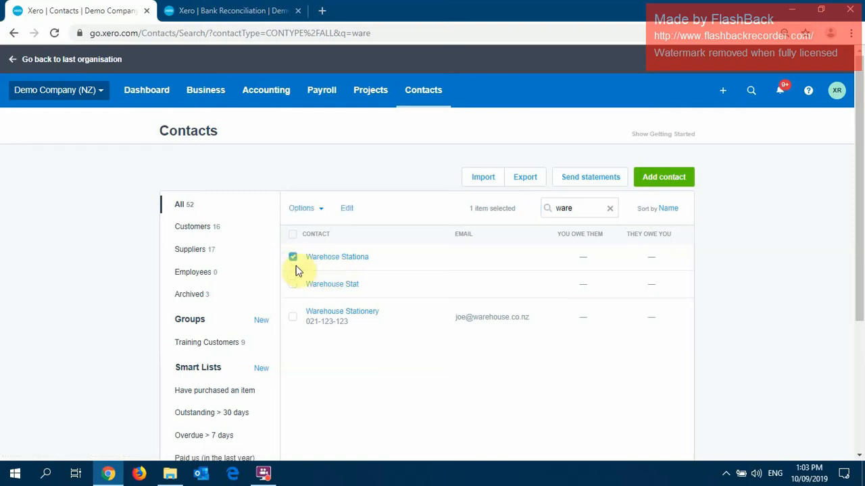
left_click(293, 287)
Merge the two selected contacts into Warehouse Stationery.
left_click(322, 211)
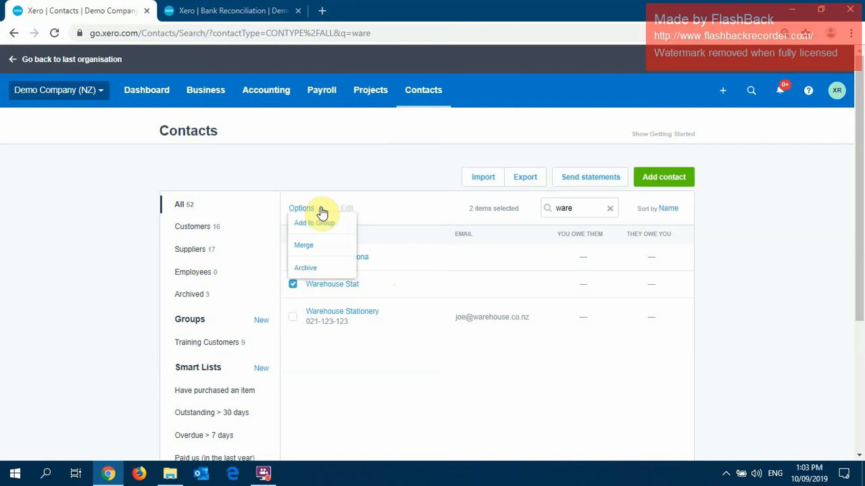
left_click(321, 246)
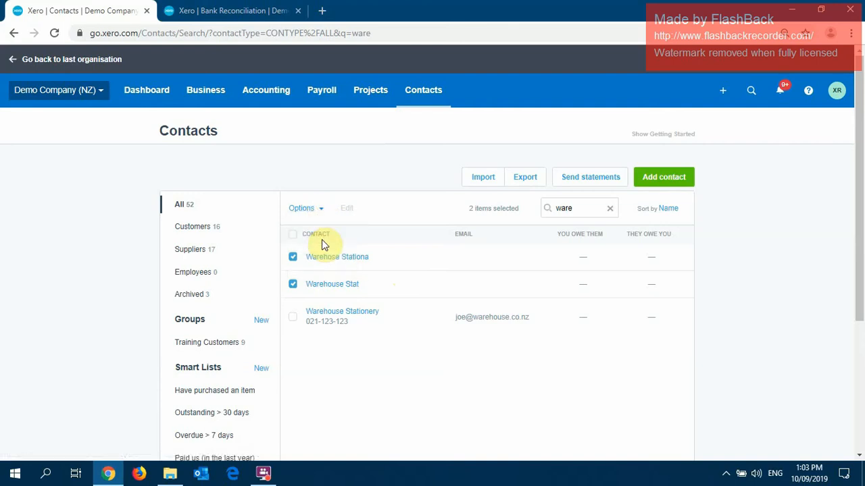
type("ware")
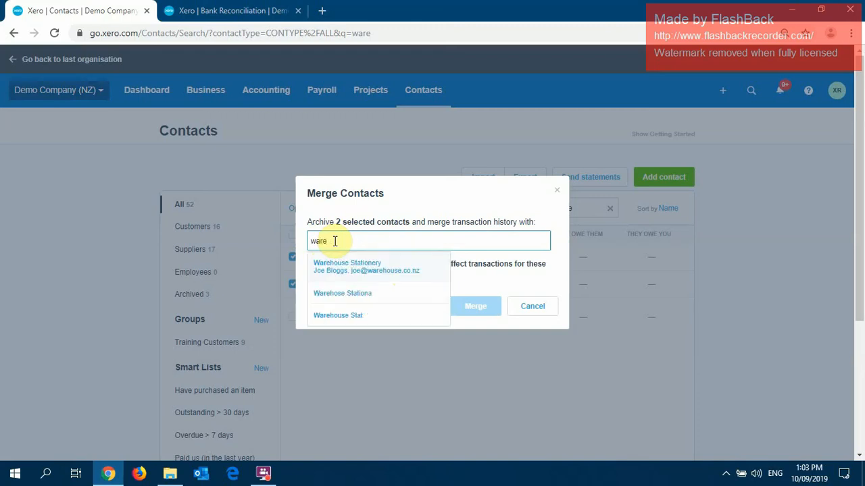
left_click(349, 269)
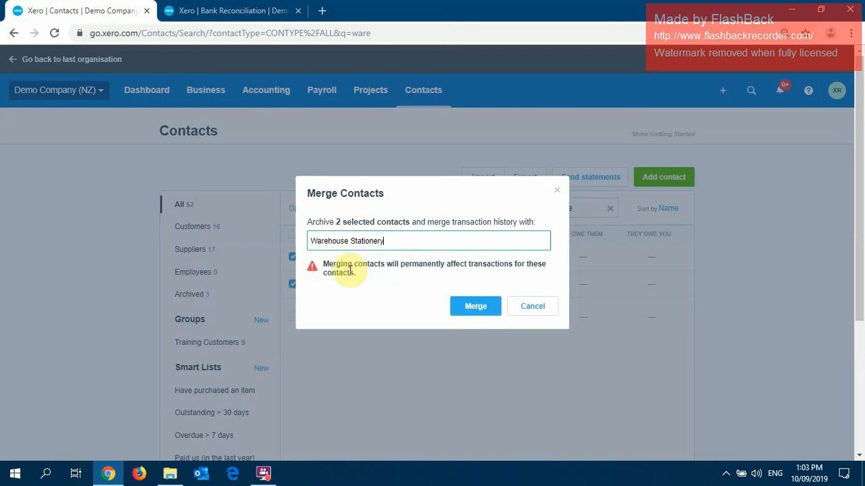
left_click(474, 306)
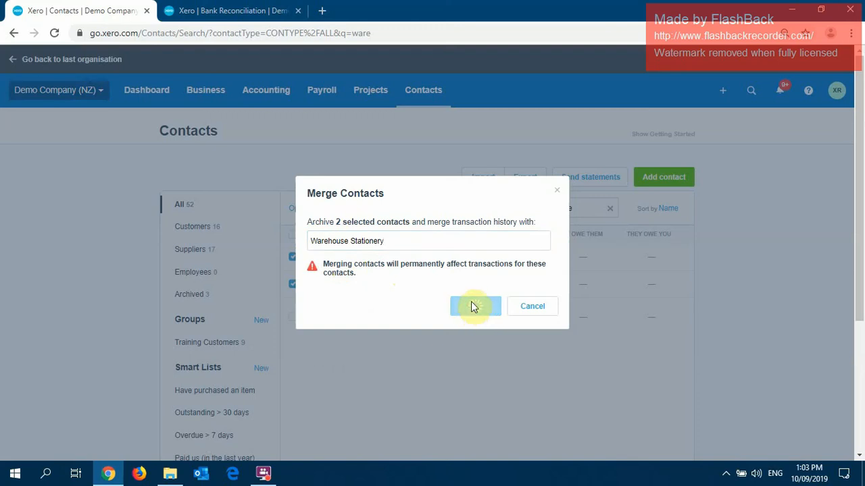